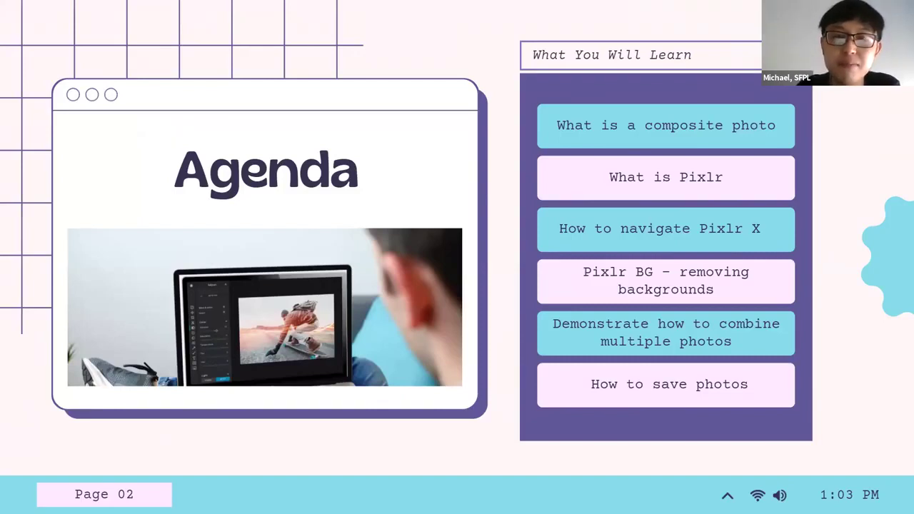
pyautogui.click(834, 229)
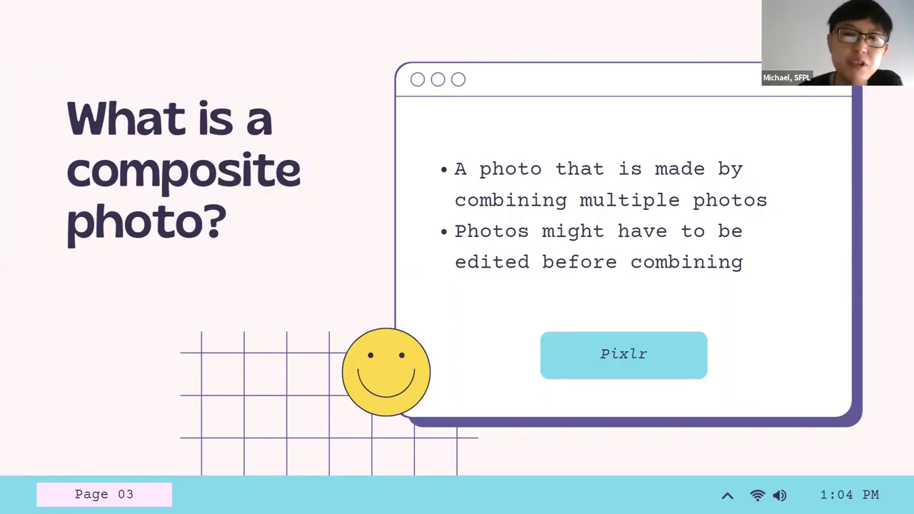
pyautogui.press('Right')
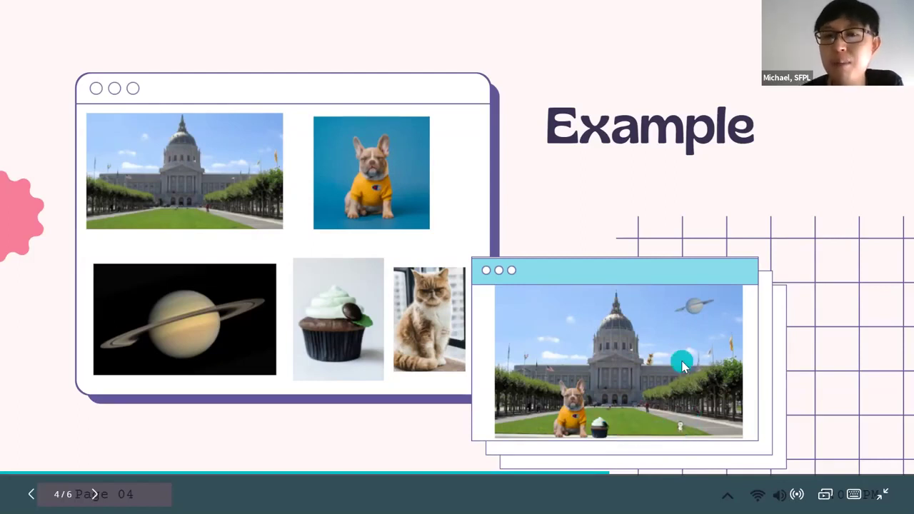
pyautogui.press('Right')
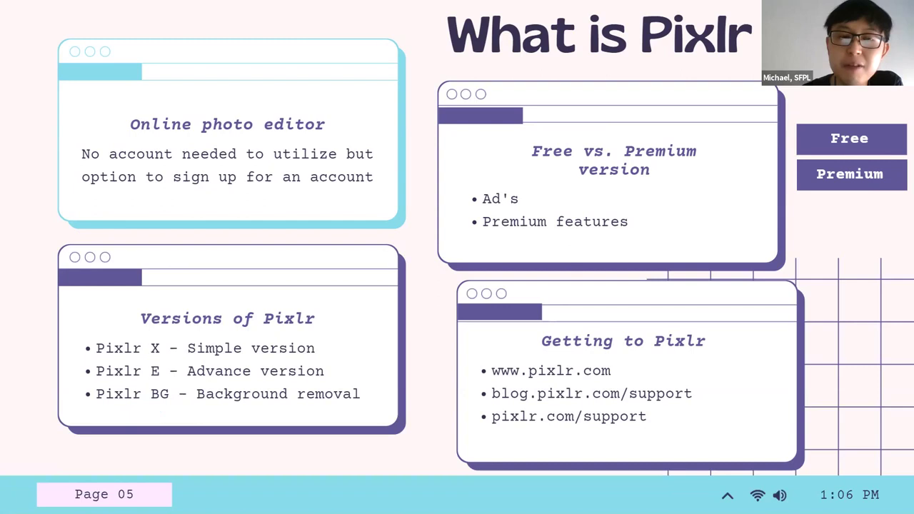
pyautogui.press('Left')
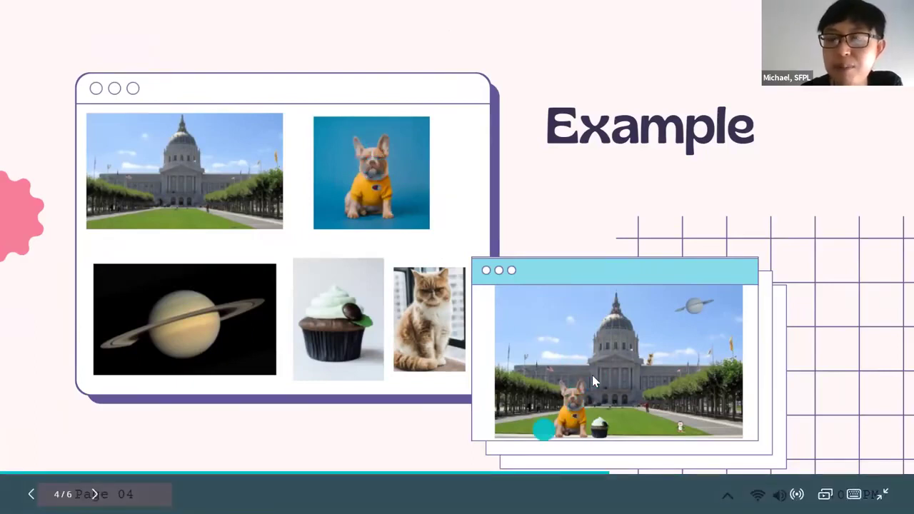
pyautogui.press('Right')
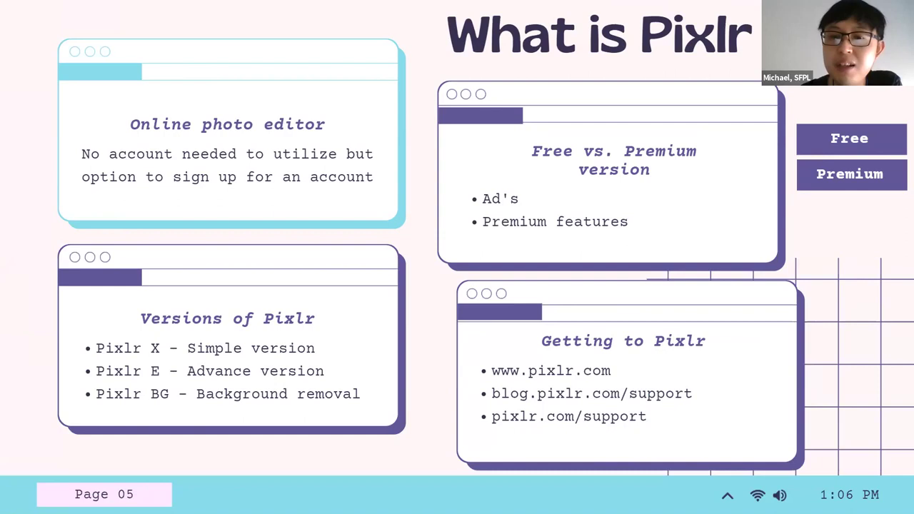
pyautogui.press('Right')
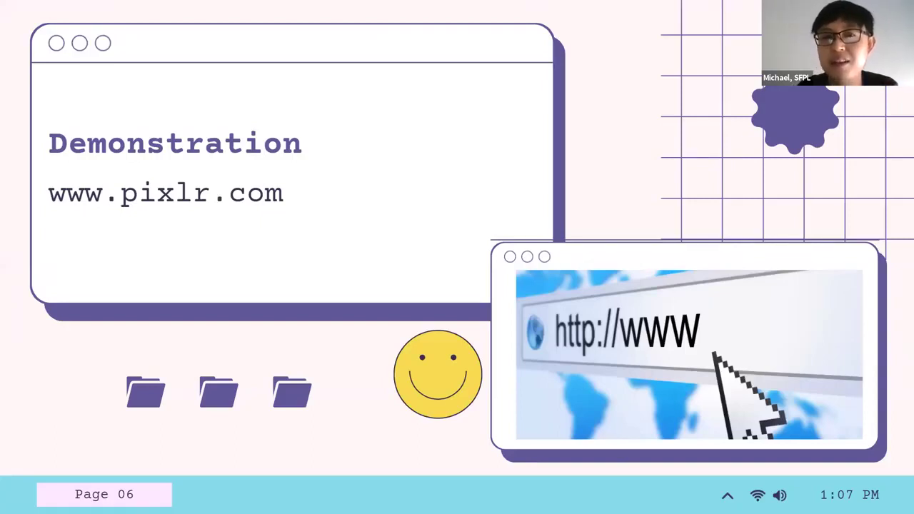
# Switch to the browser with the Pixlr home page and read its introduction and the Pixlr E and Pixlr X editor options.
pyautogui.hotkey('alt', 'Tab')
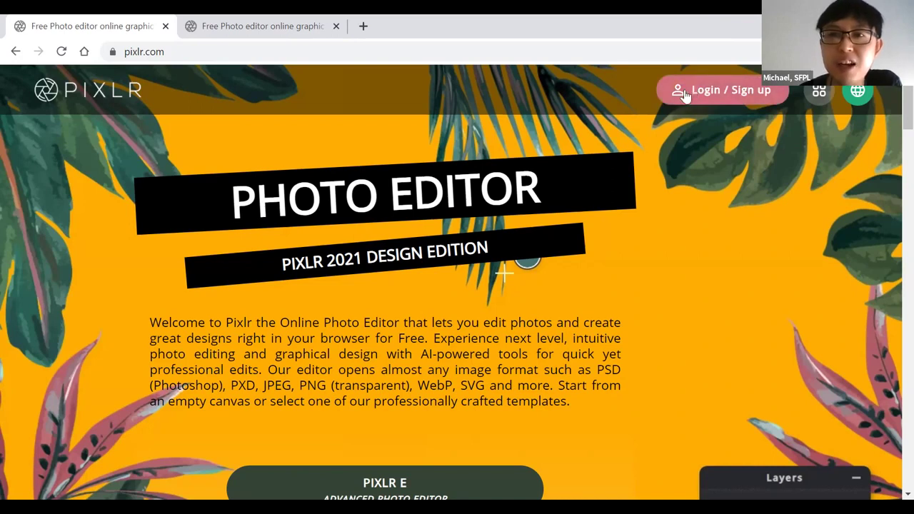
pyautogui.click(736, 91)
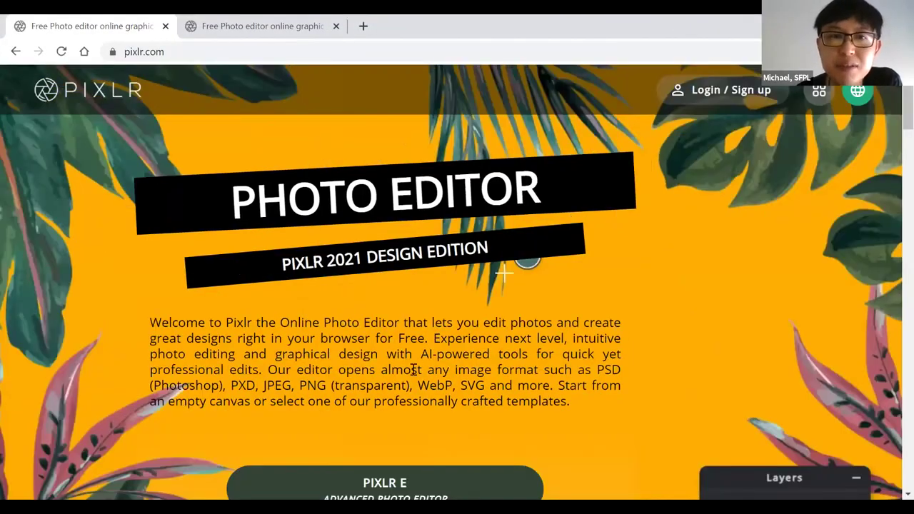
pyautogui.moveTo(148, 322); pyautogui.dragTo(612, 406)
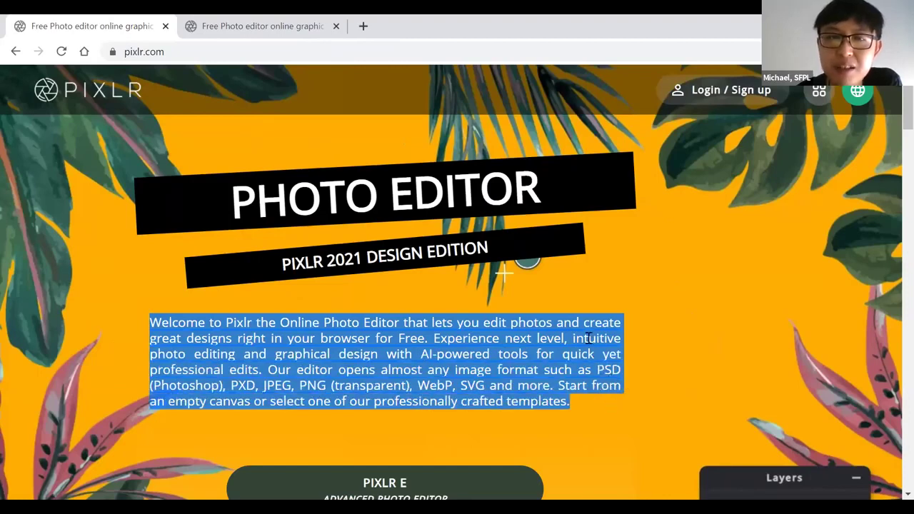
pyautogui.click(894, 148)
pyautogui.scroll(-3, 894, 150)
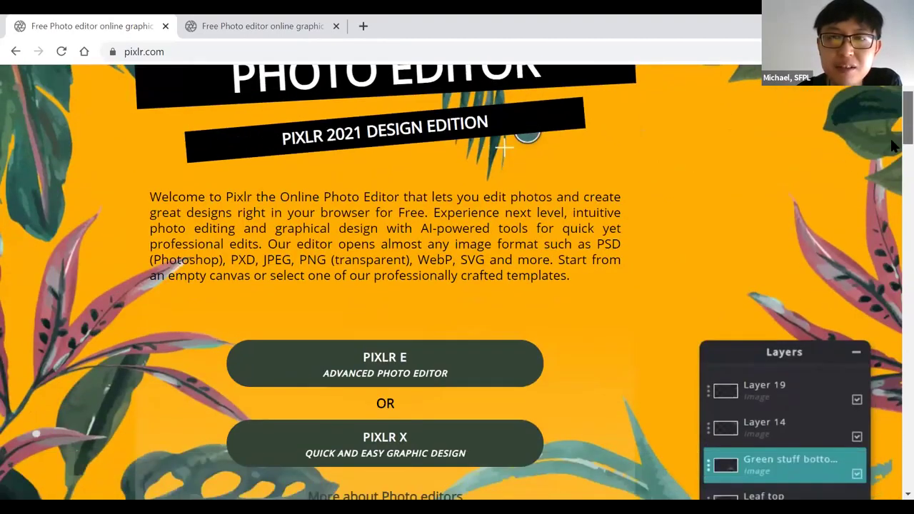
pyautogui.scroll(-1, 894, 159)
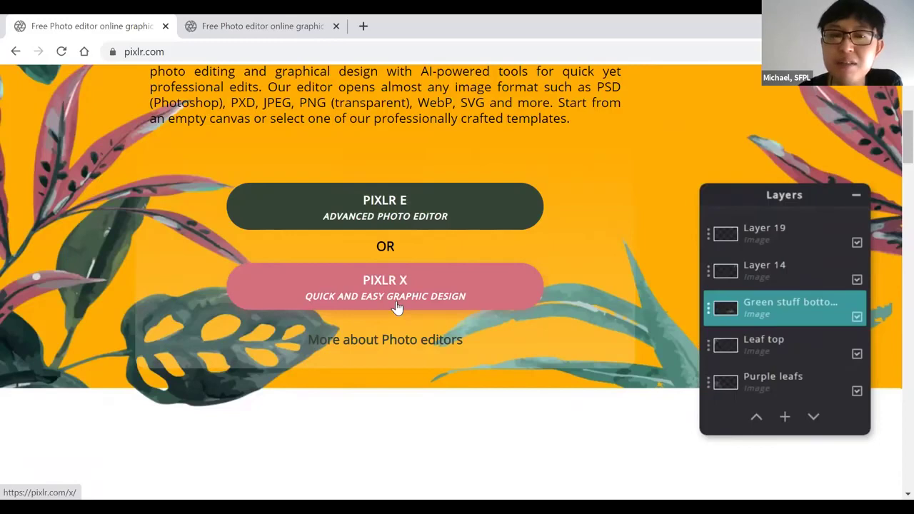
pyautogui.scroll(-1, 894, 156)
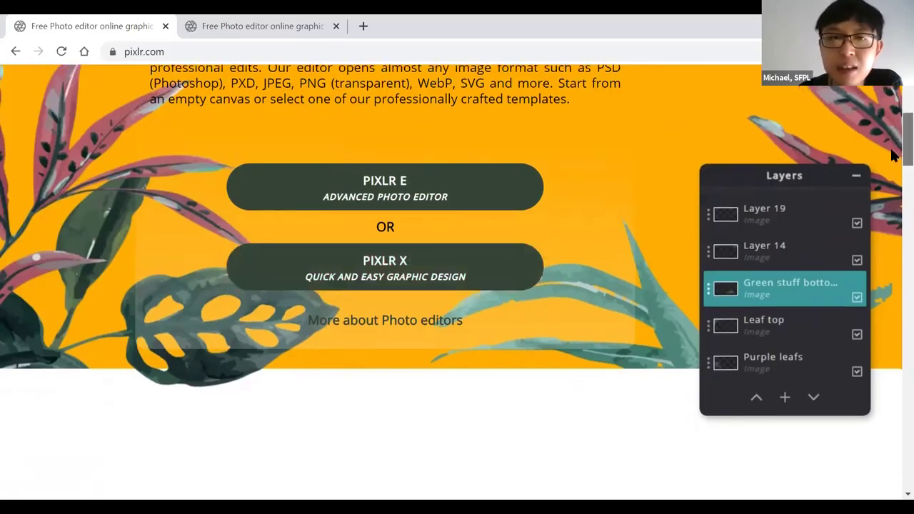
# Open the full template collection from the Design Templates section and browse its categories and layouts.
pyautogui.scroll(-4, 894, 155)
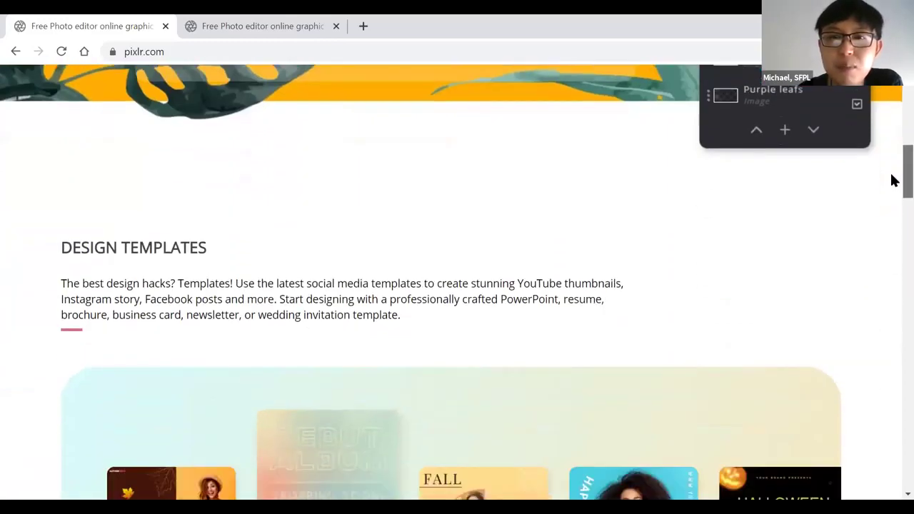
pyautogui.scroll(-1, 892, 184)
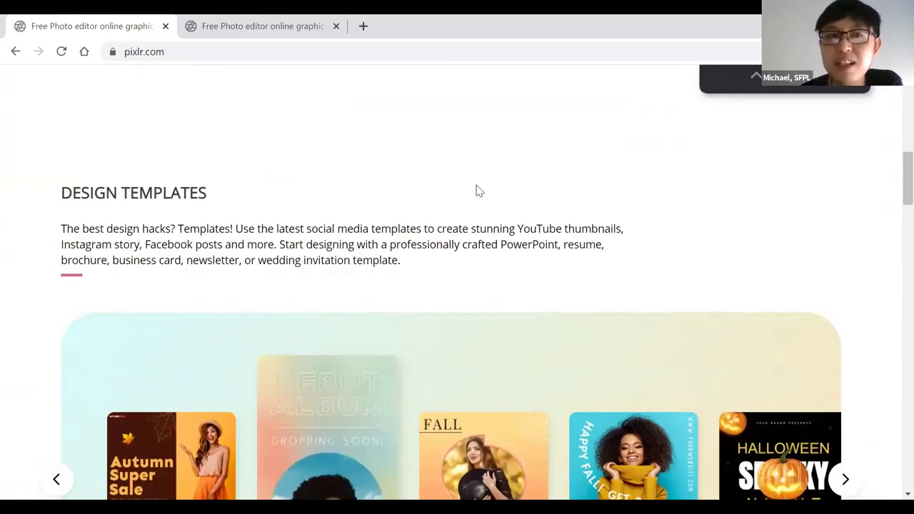
pyautogui.scroll(-1, 892, 178)
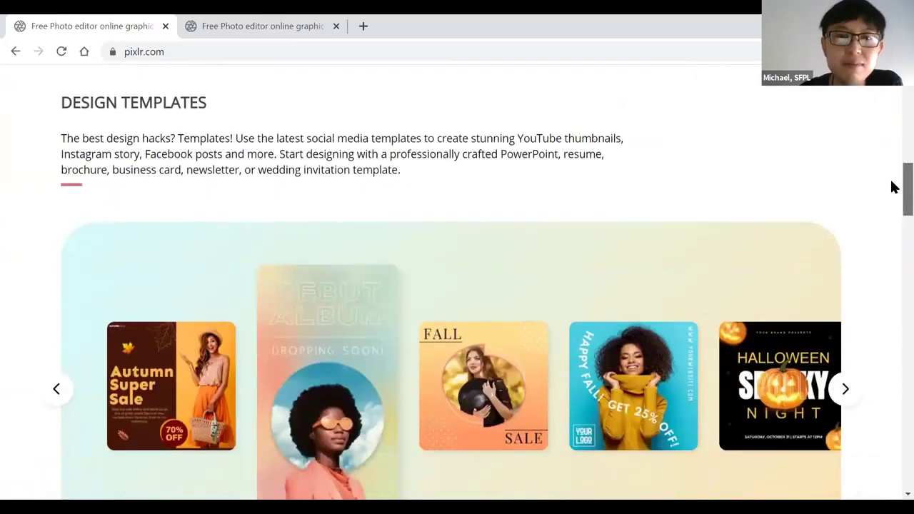
pyautogui.scroll(-5, 892, 187)
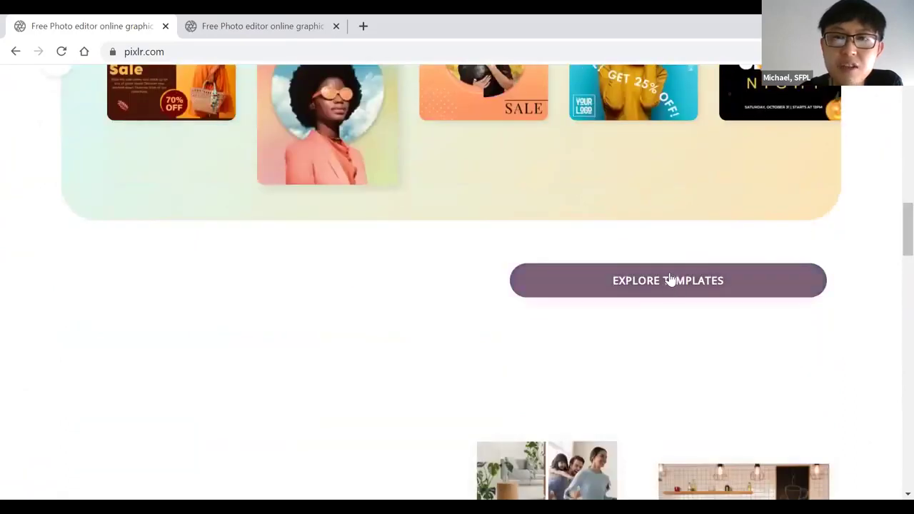
pyautogui.click(628, 284)
pyautogui.scroll(-3, 578, 284)
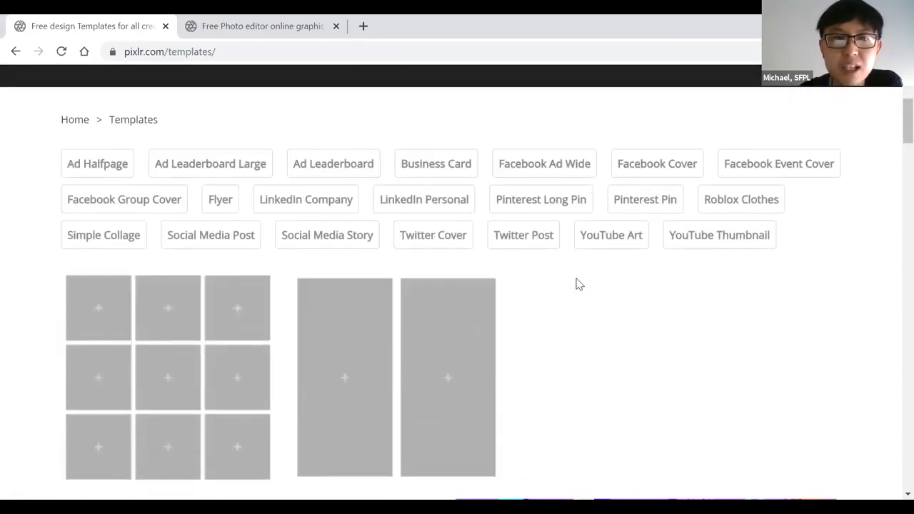
pyautogui.scroll(-7, 578, 284)
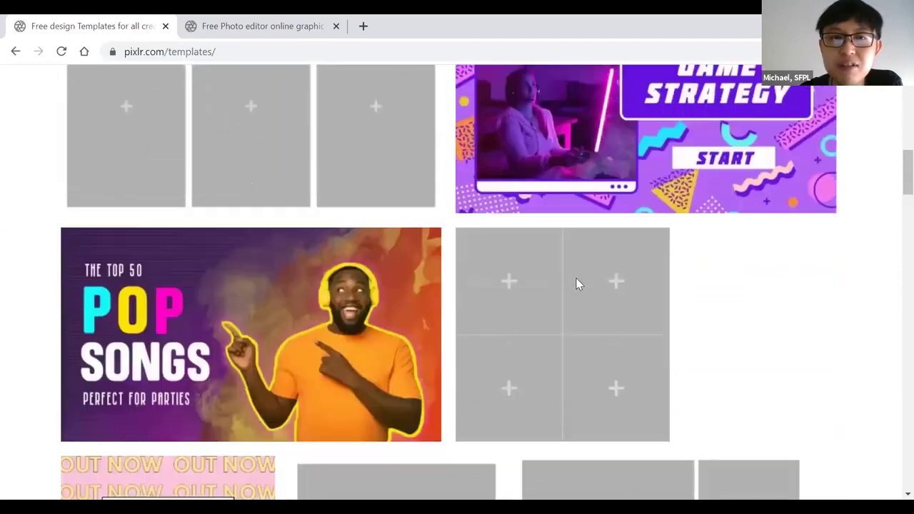
pyautogui.scroll(9, 578, 284)
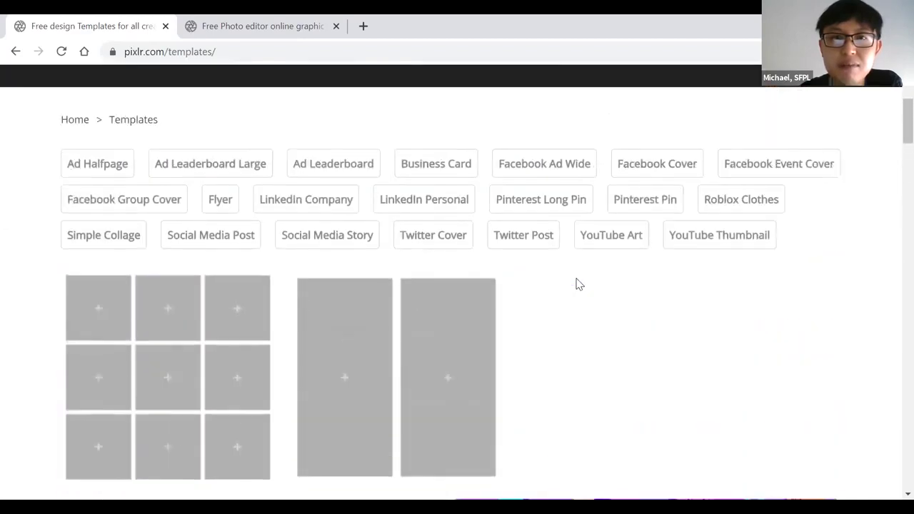
pyautogui.scroll(3, 579, 285)
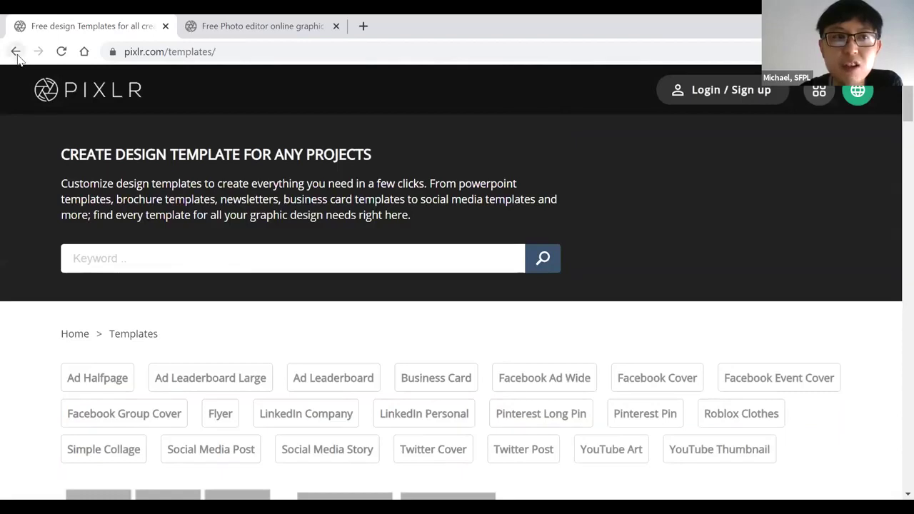
# Go back to the home page and examine the Picture Collage Maker section.
pyautogui.click(16, 52)
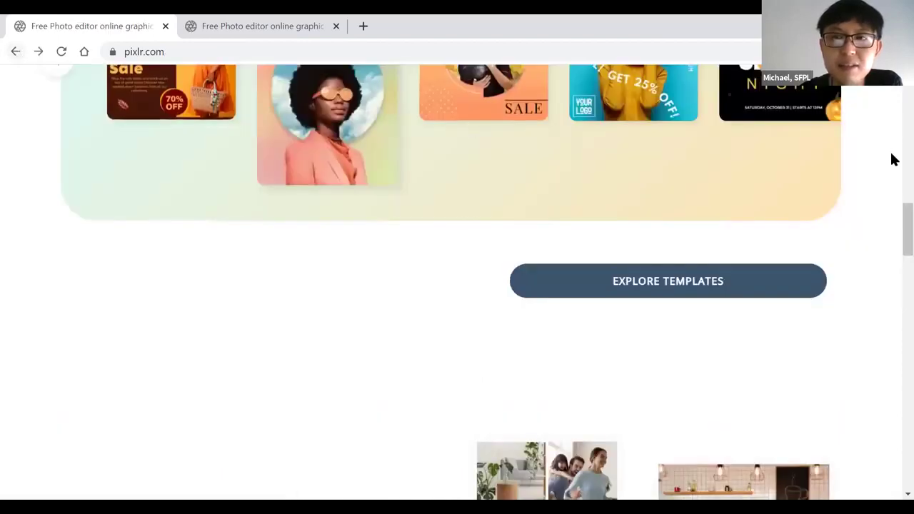
pyautogui.scroll(-3, 891, 221)
pyautogui.scroll(-2, 892, 230)
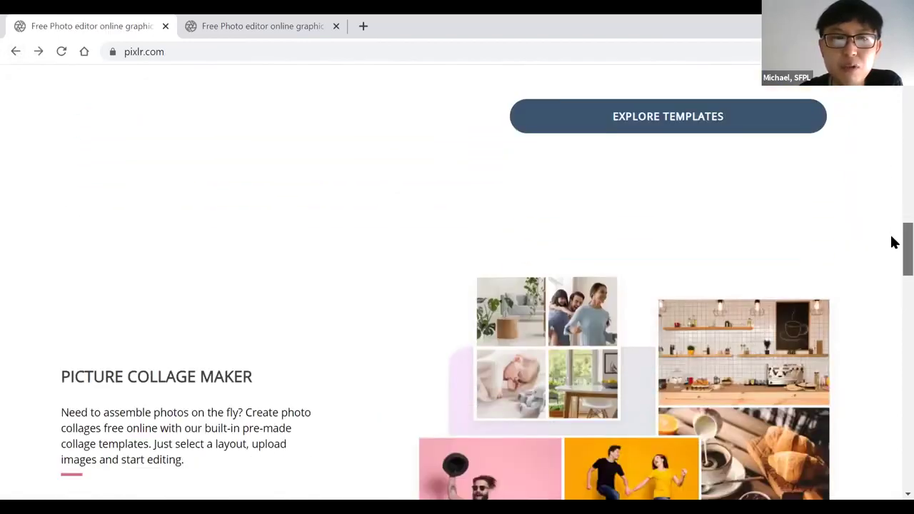
pyautogui.scroll(-1, 893, 245)
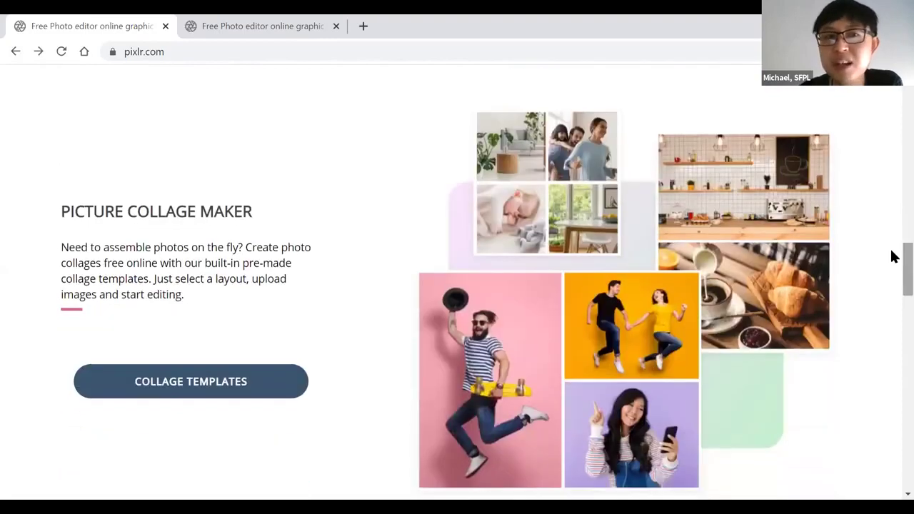
pyautogui.scroll(-1, 892, 264)
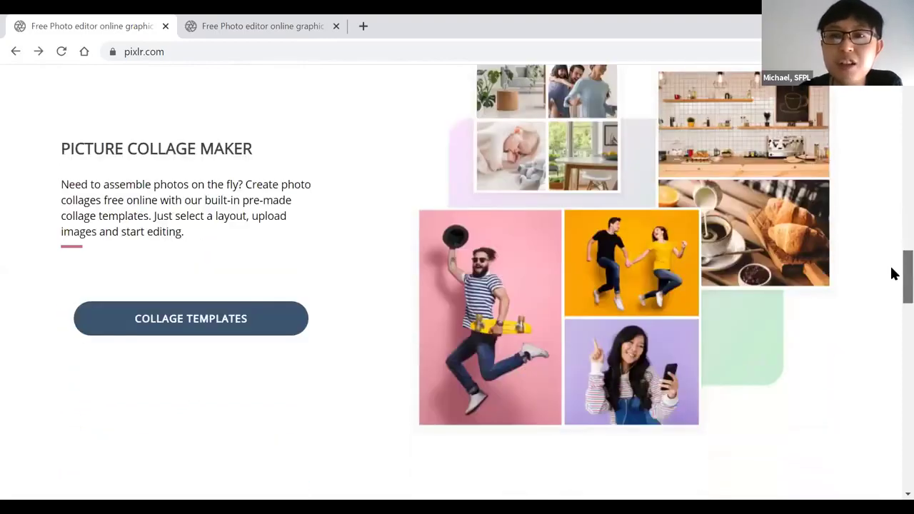
pyautogui.scroll(1, 892, 265)
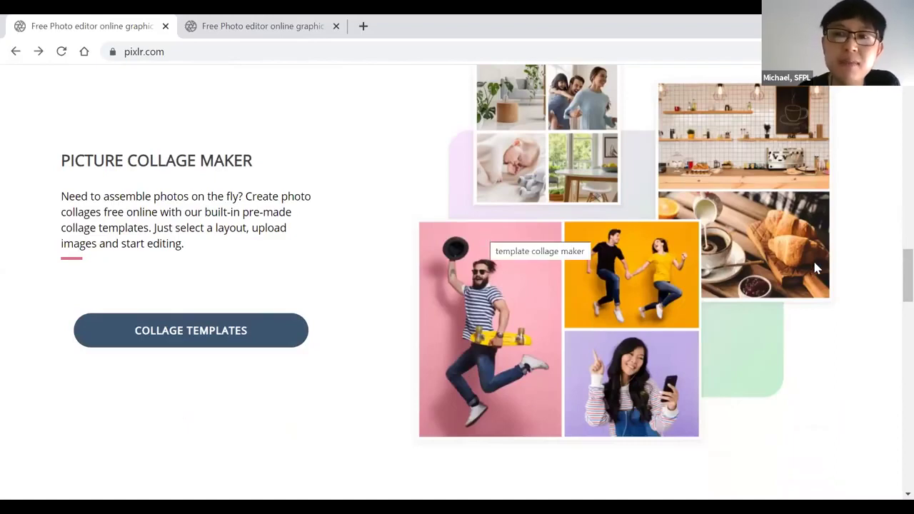
# Examine the Remove Background section, including its description and its before-and-after portrait.
pyautogui.moveTo(893, 267); pyautogui.dragTo(893, 312)
pyautogui.scroll(-2, 893, 312)
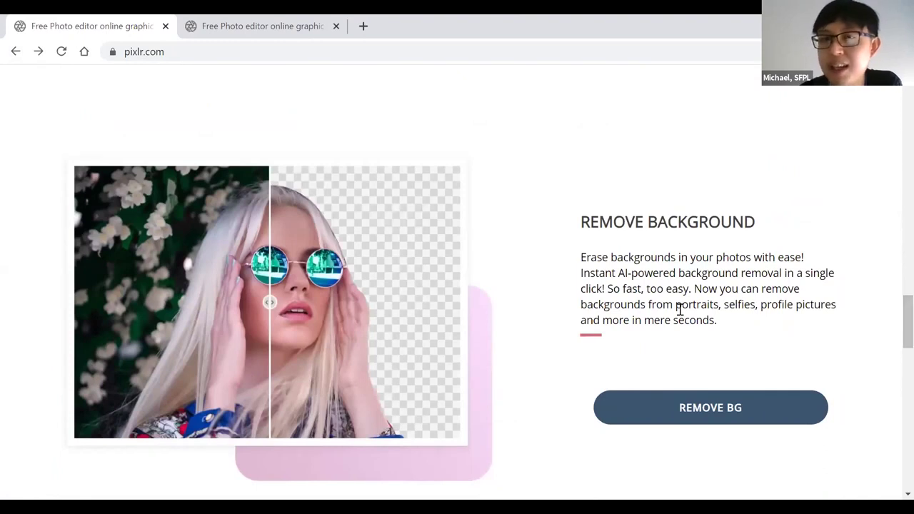
pyautogui.moveTo(581, 229); pyautogui.dragTo(732, 223)
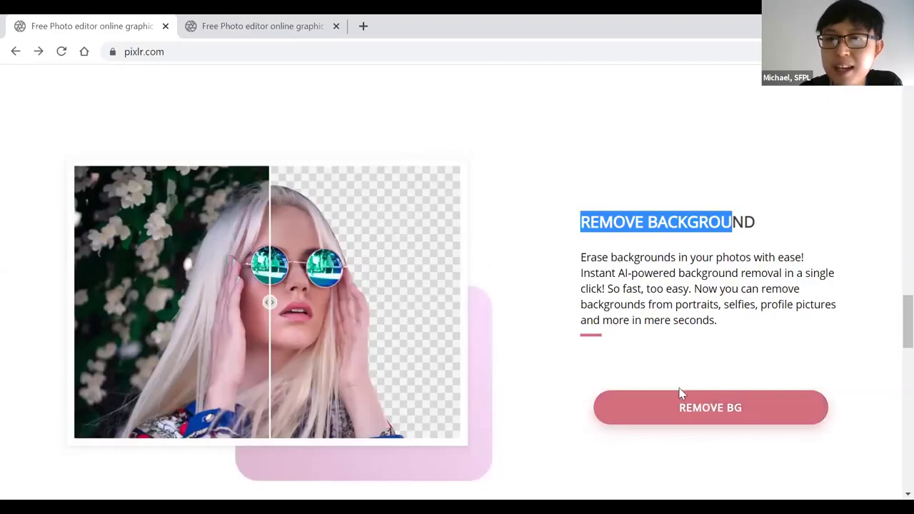
pyautogui.moveTo(891, 331); pyautogui.dragTo(893, 348)
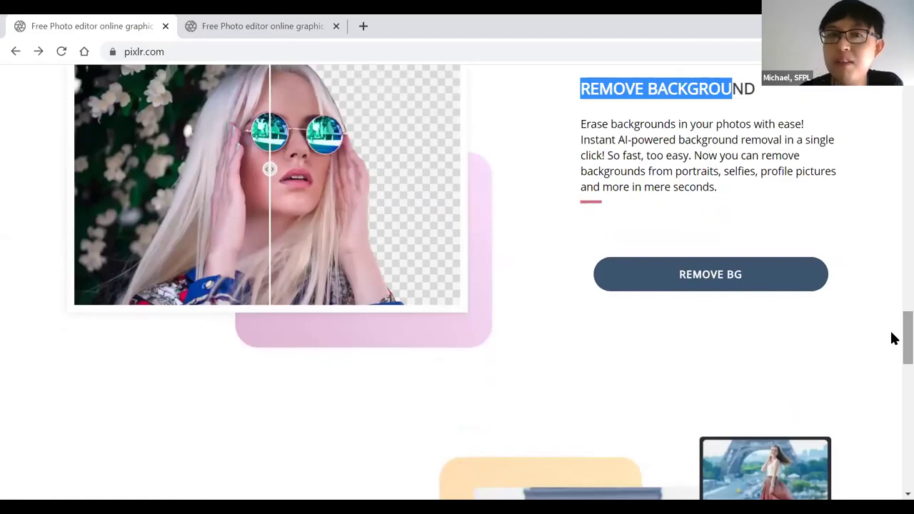
pyautogui.scroll(2, 893, 338)
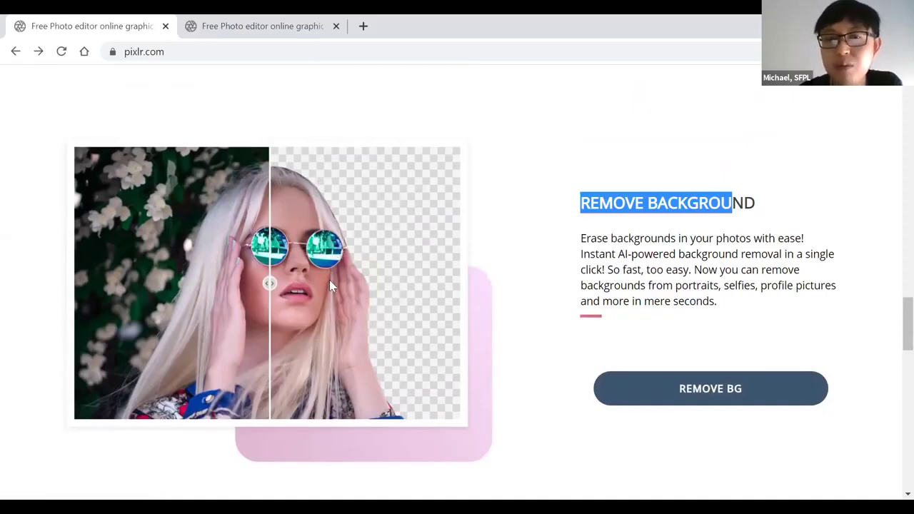
pyautogui.scroll(-2, 892, 333)
pyautogui.scroll(-2, 893, 333)
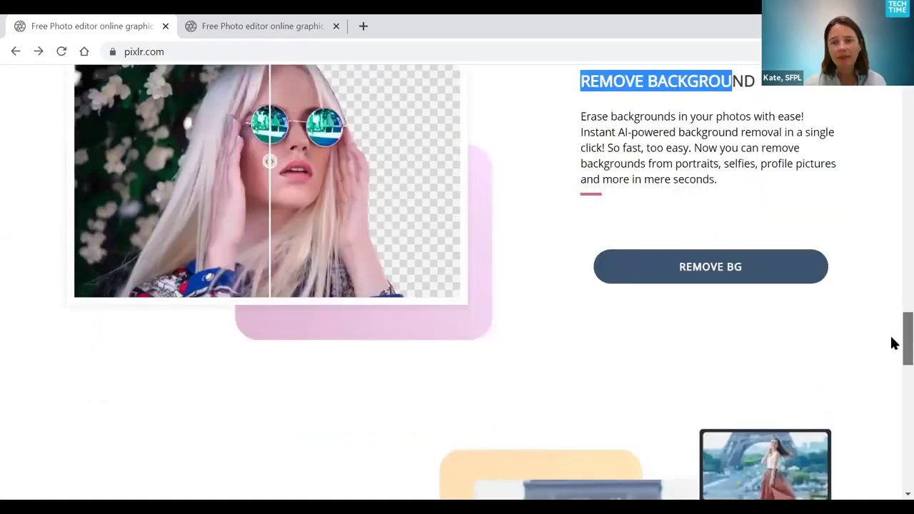
pyautogui.scroll(2, 892, 339)
pyautogui.scroll(1, 894, 327)
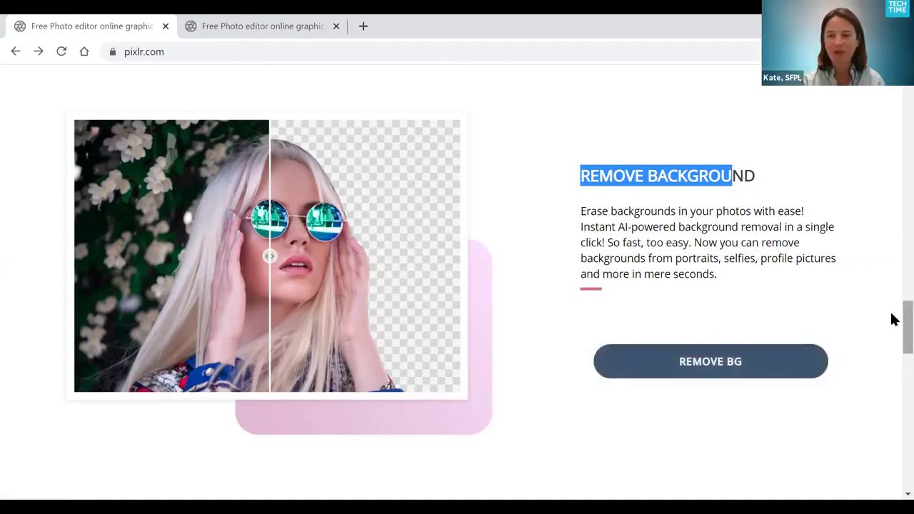
# Review the Filters & Effects section and the closing start-editing section of the home page.
pyautogui.scroll(-3, 893, 319)
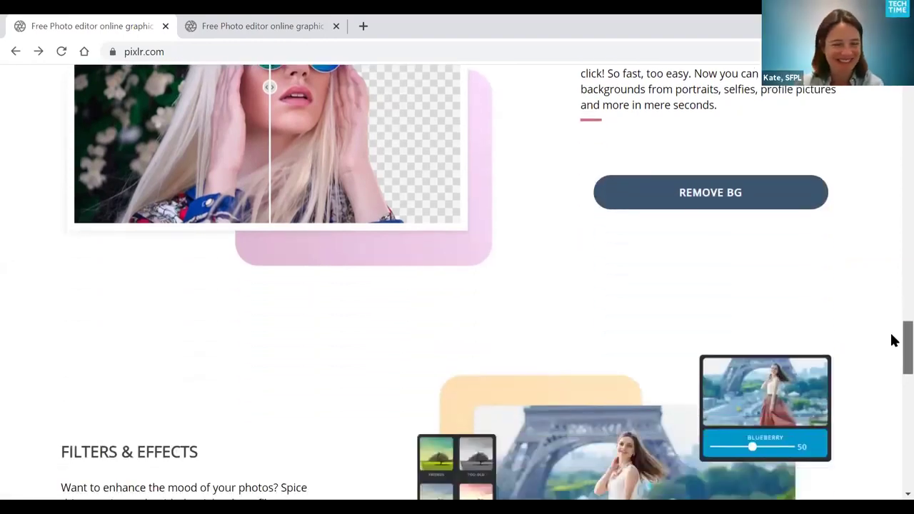
pyautogui.scroll(-3, 892, 346)
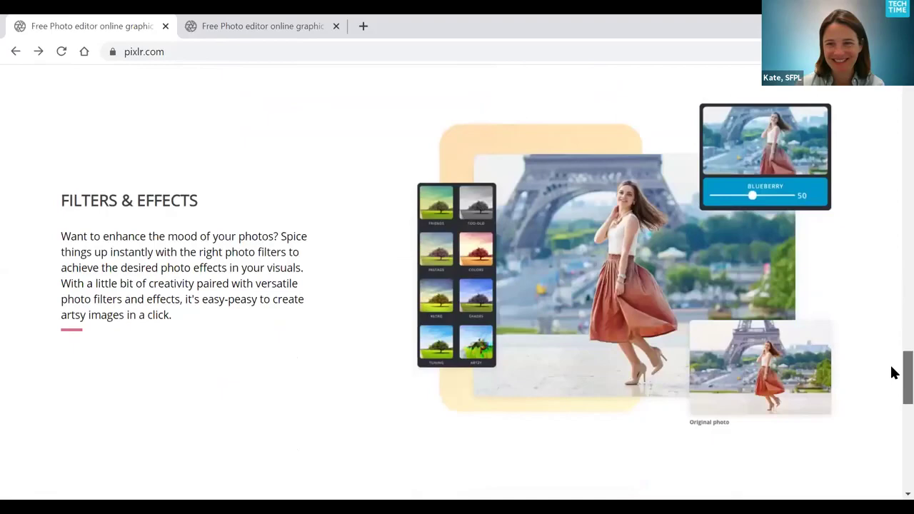
pyautogui.scroll(-5, 892, 379)
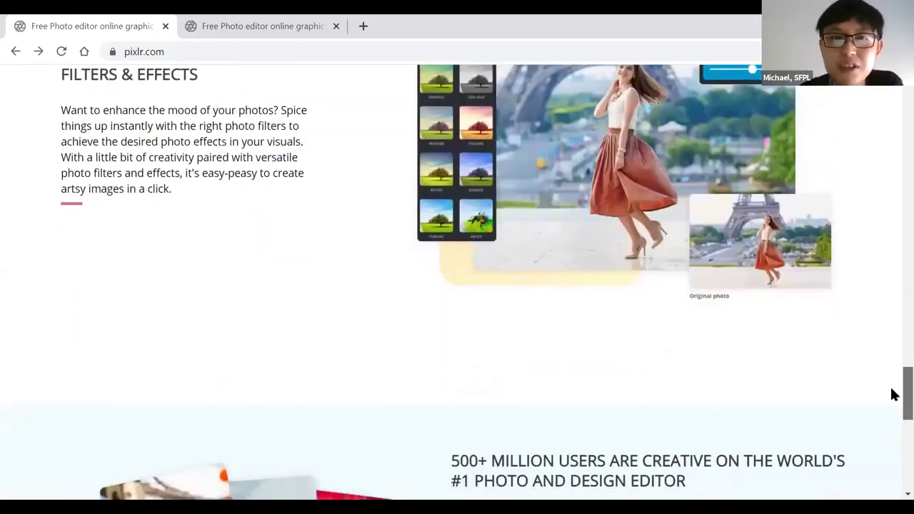
pyautogui.scroll(-3, 891, 425)
pyautogui.scroll(12, 892, 419)
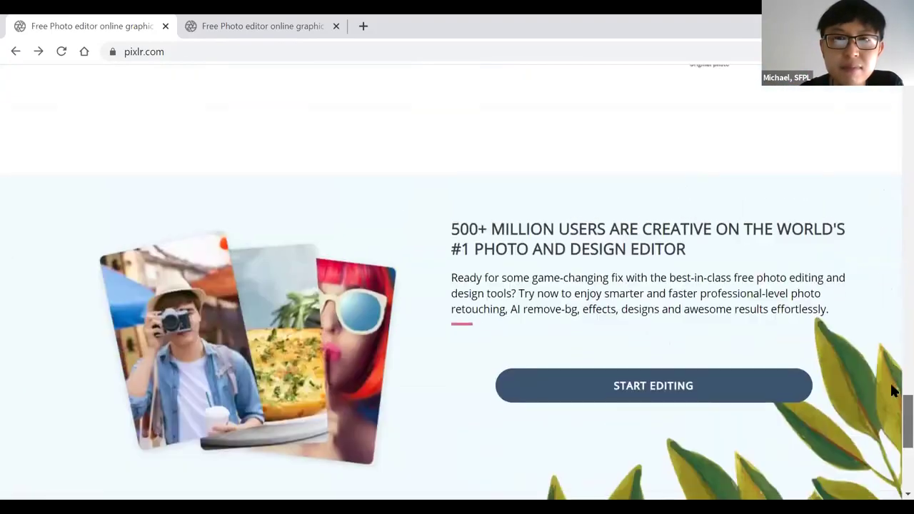
# Return to the introduction on the home page and review the Pixlr E and Pixlr X editor choices.
pyautogui.scroll(8, 892, 286)
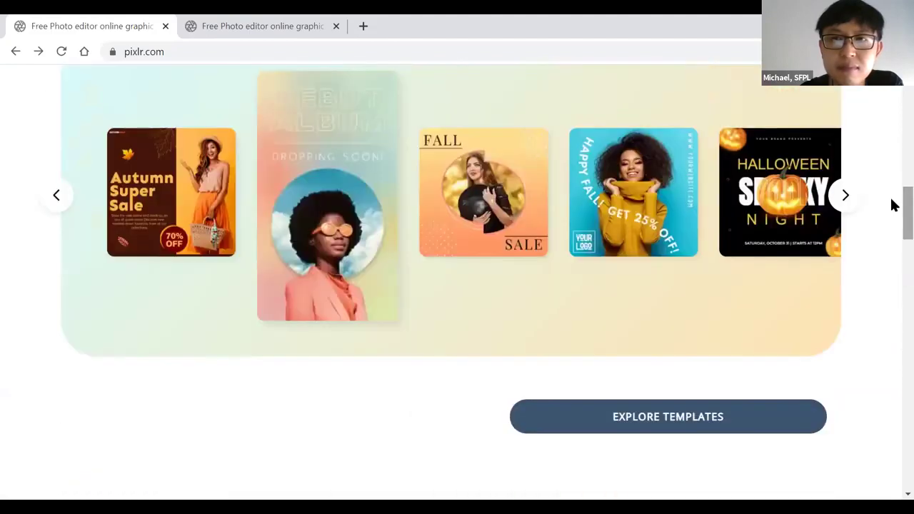
pyautogui.scroll(-1, 892, 205)
pyautogui.scroll(8, 892, 206)
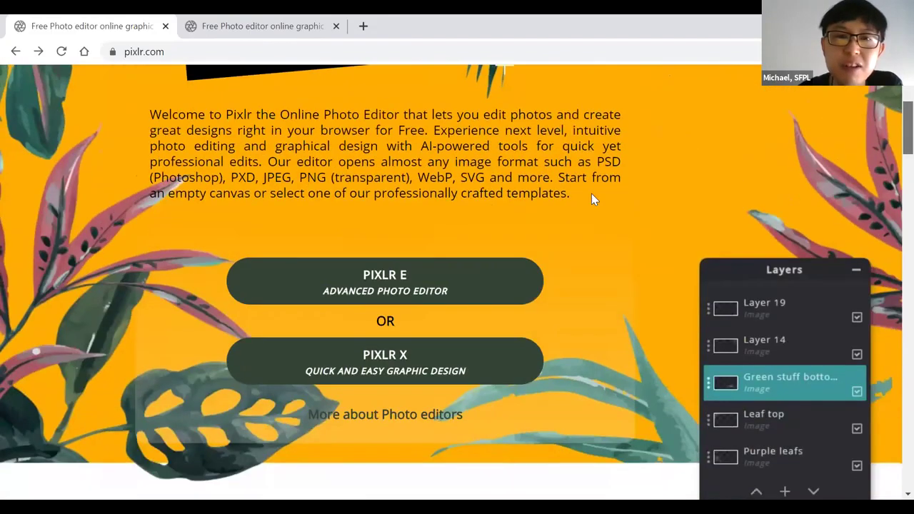
pyautogui.scroll(-1, 431, 375)
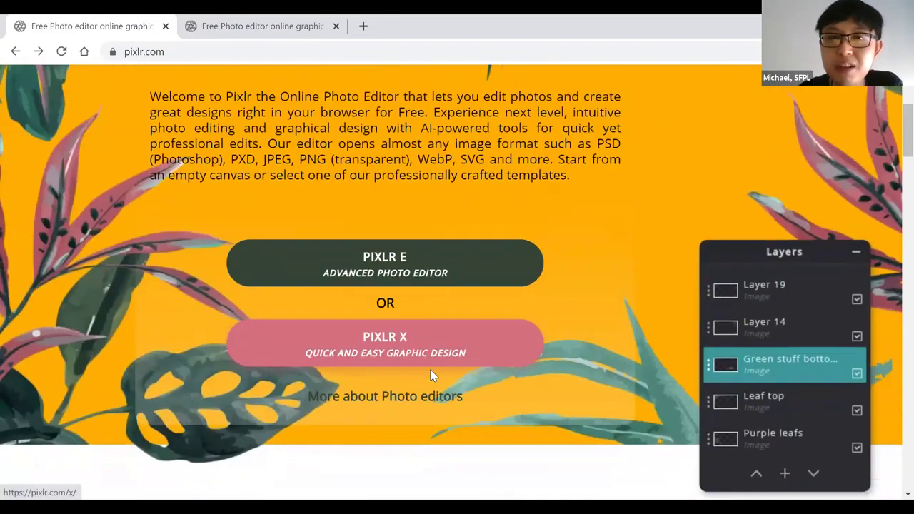
# Open the background removal tool from the home page's Remove Background section.
pyautogui.scroll(-5, 356, 304)
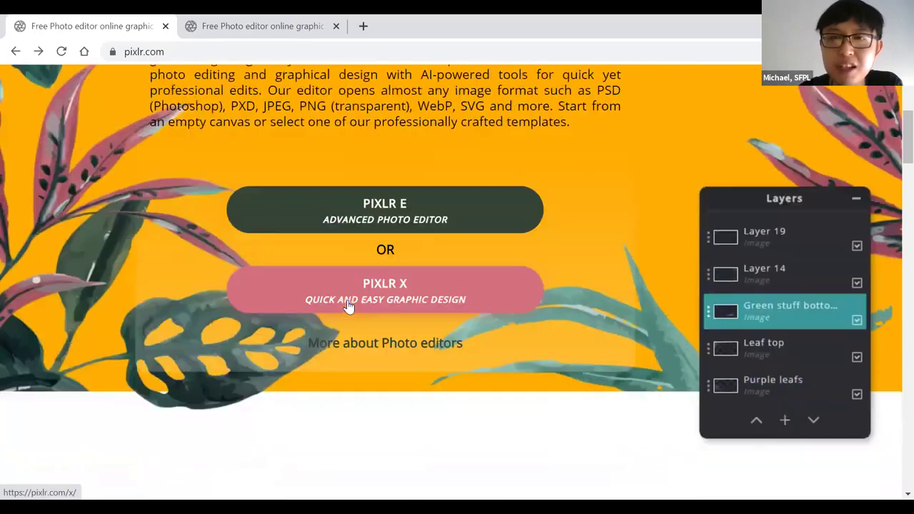
pyautogui.scroll(-3, 891, 220)
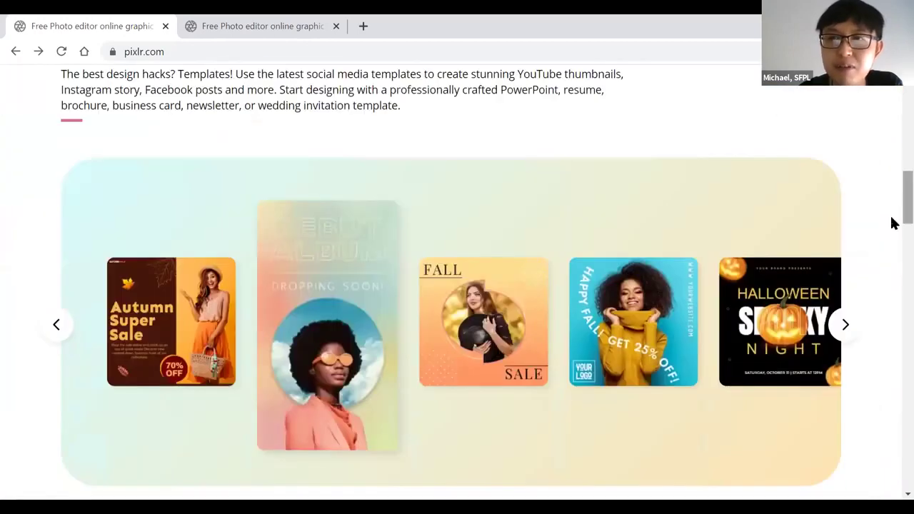
pyautogui.scroll(-7, 892, 265)
pyautogui.scroll(-8, 891, 296)
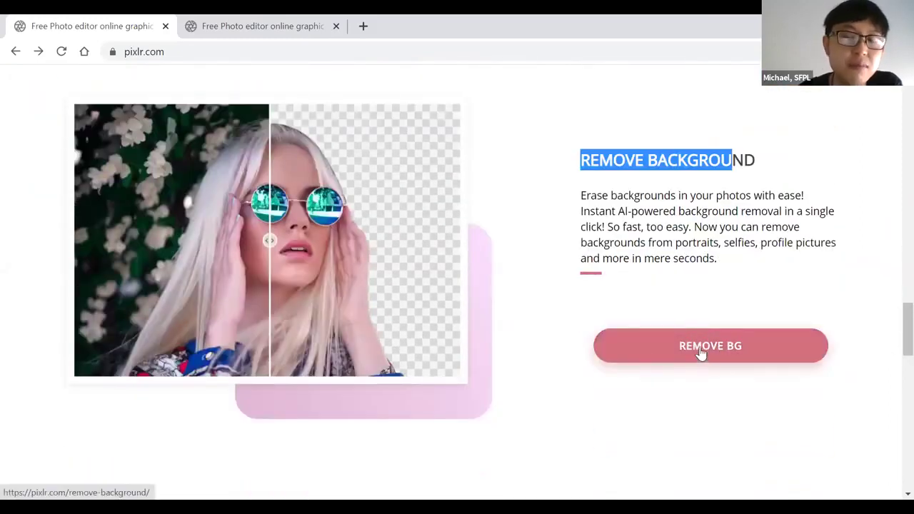
pyautogui.click(699, 349)
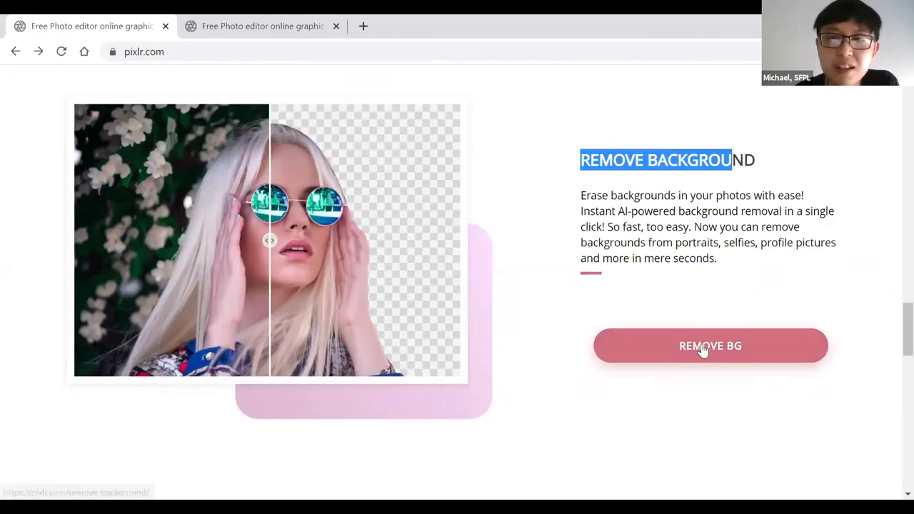
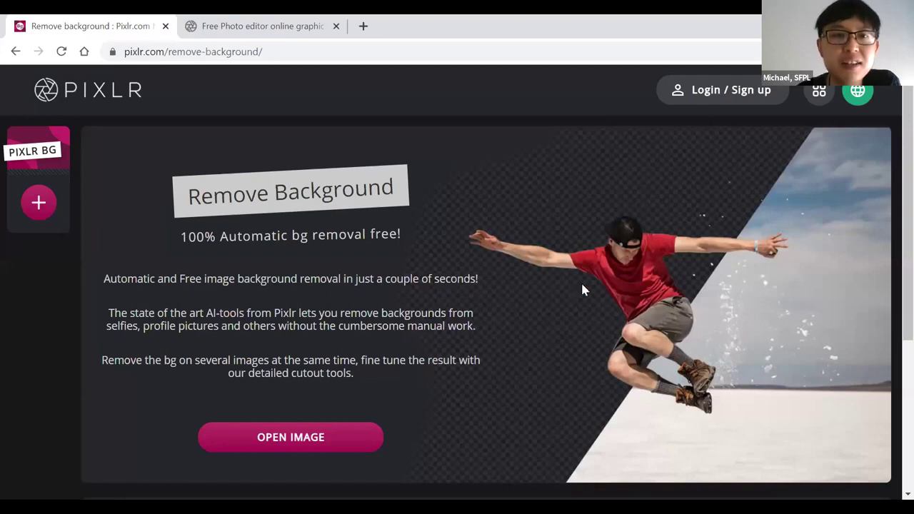
# Load the pug-690566_1920 image from the pixlr class folder on the Desktop for automatic background removal.
pyautogui.scroll(-1, 894, 210)
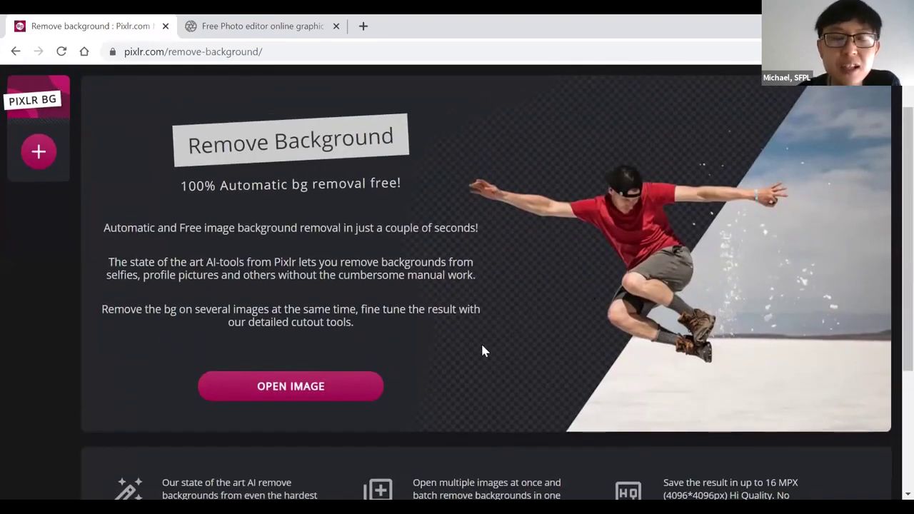
pyautogui.click(281, 390)
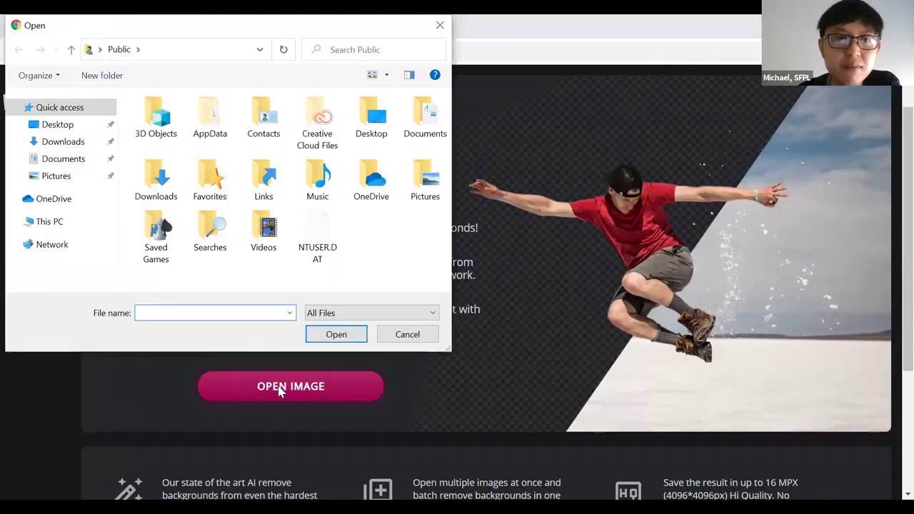
pyautogui.click(75, 129)
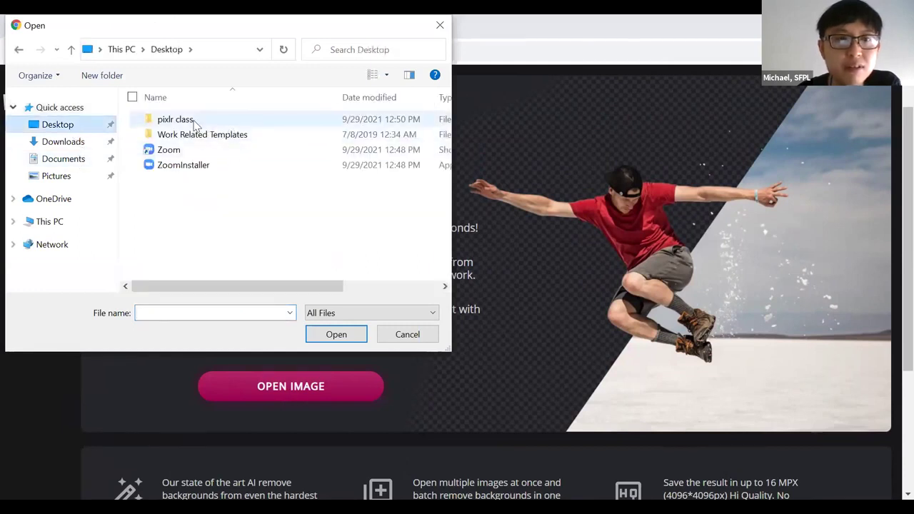
pyautogui.doubleClick(192, 122)
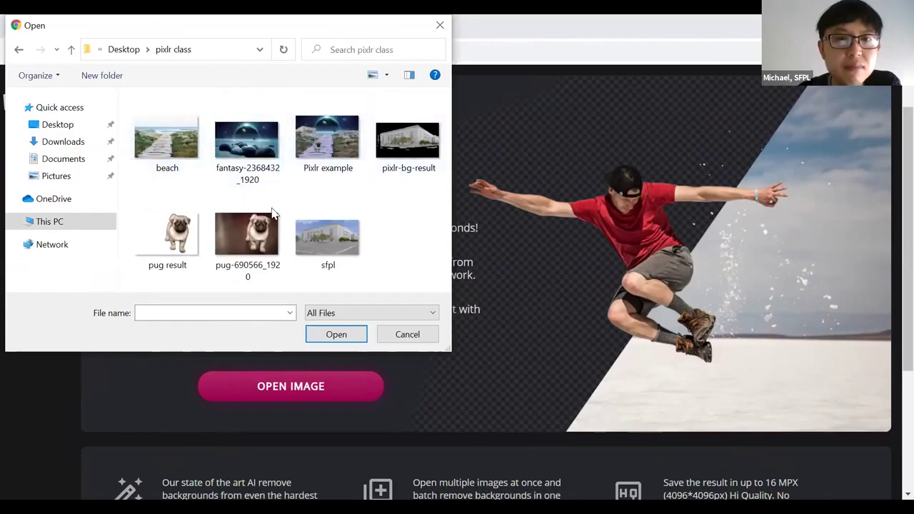
pyautogui.click(247, 227)
pyautogui.click(336, 334)
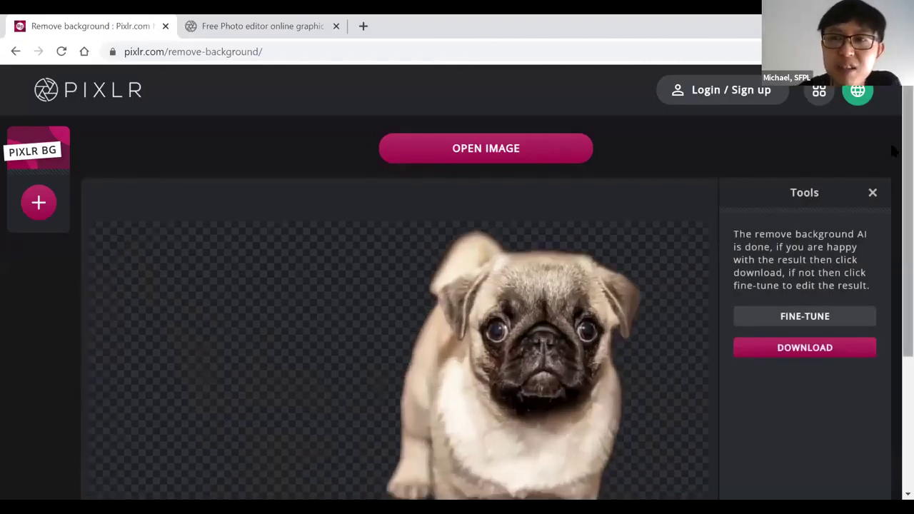
# Inspect the pug cutout from head to paws, along with the fine-tune and download options for the result.
pyautogui.scroll(-1, 892, 207)
pyautogui.scroll(-2, 894, 225)
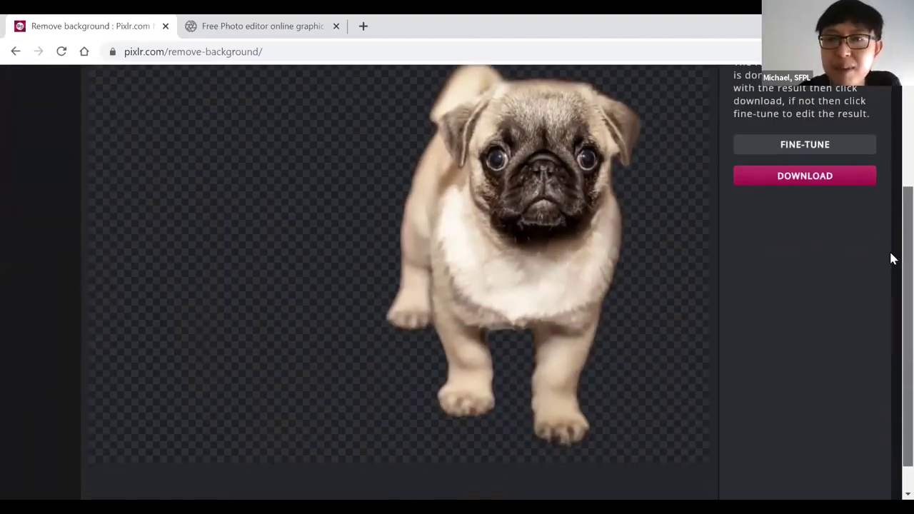
pyautogui.scroll(1, 891, 258)
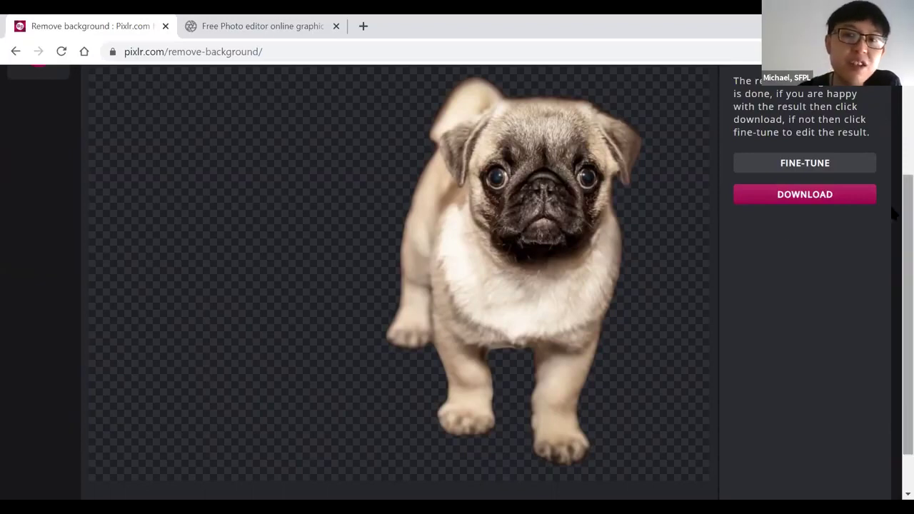
pyautogui.scroll(1, 892, 200)
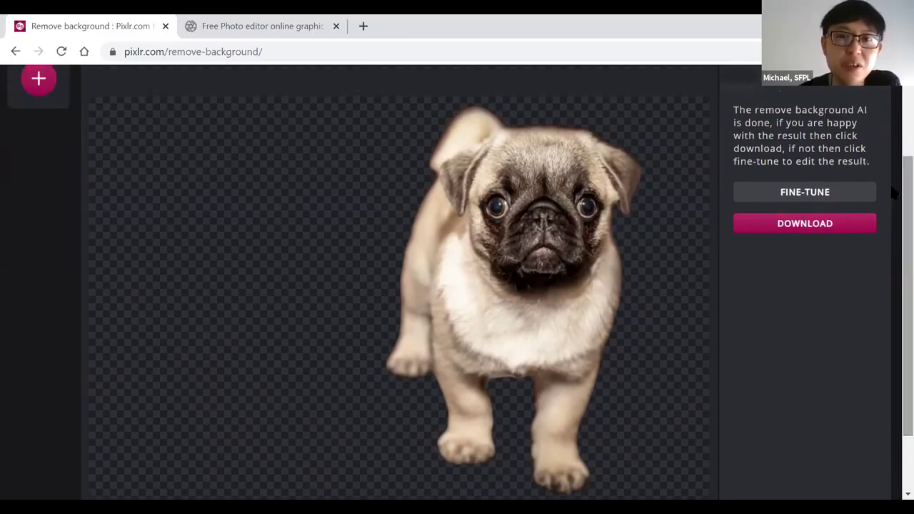
pyautogui.scroll(1, 893, 191)
pyautogui.moveTo(894, 188); pyautogui.dragTo(894, 207)
pyautogui.scroll(2, 894, 180)
pyautogui.scroll(-2, 894, 200)
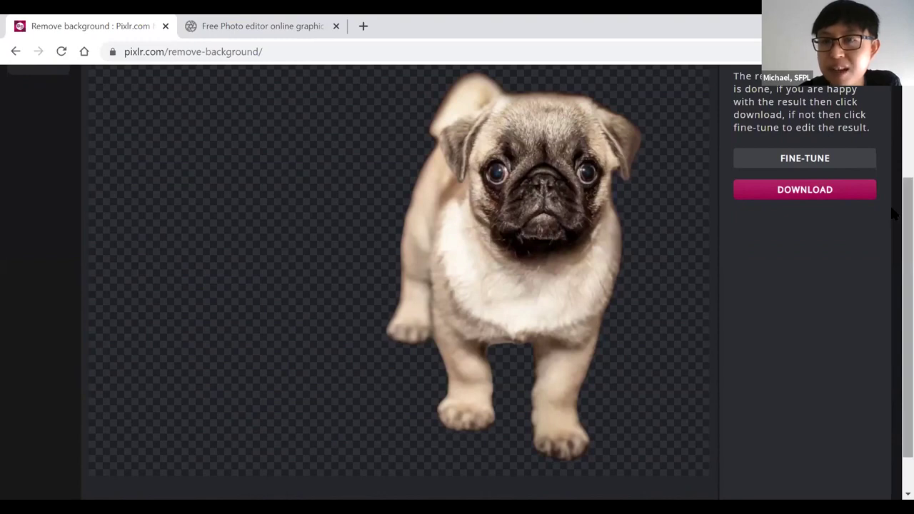
pyautogui.scroll(-1, 652, 197)
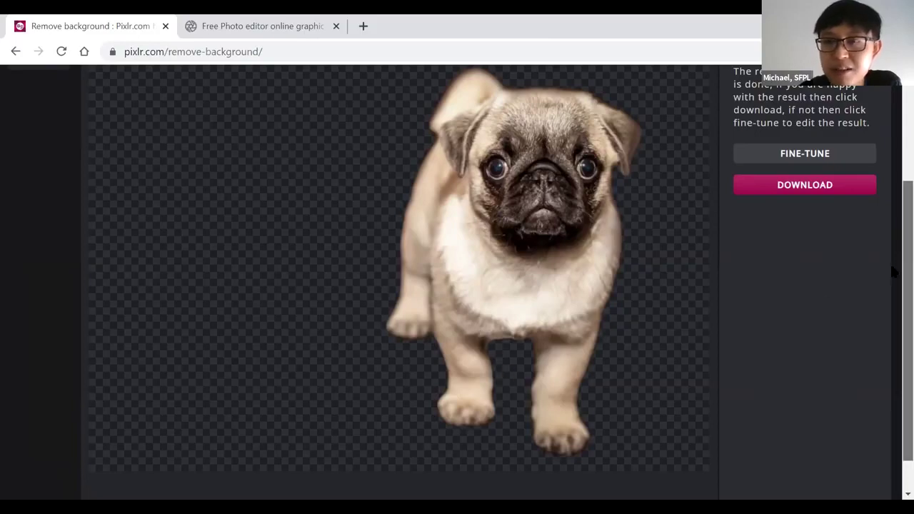
pyautogui.scroll(-1, 894, 284)
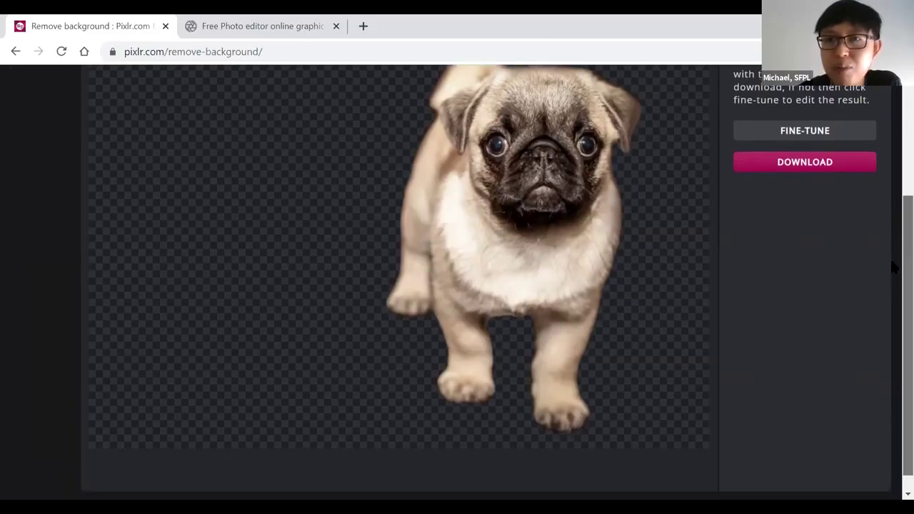
pyautogui.scroll(2, 551, 180)
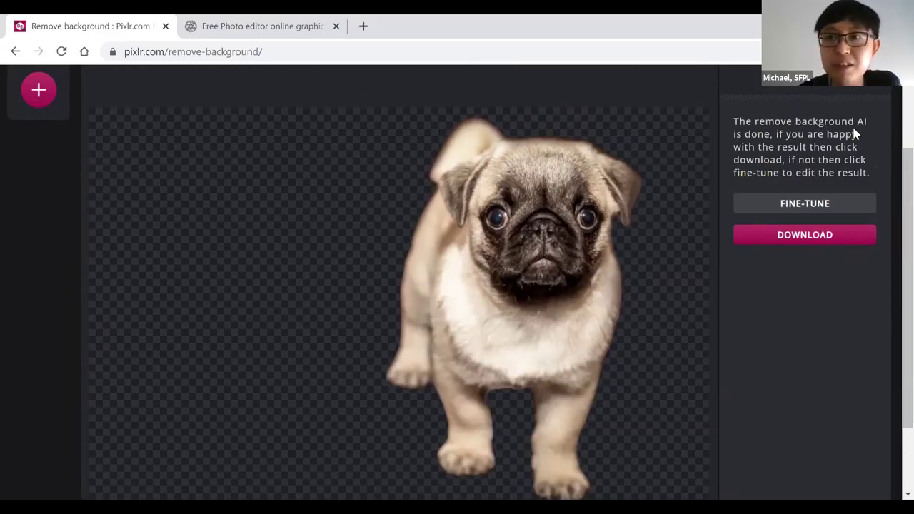
pyautogui.scroll(1, 856, 126)
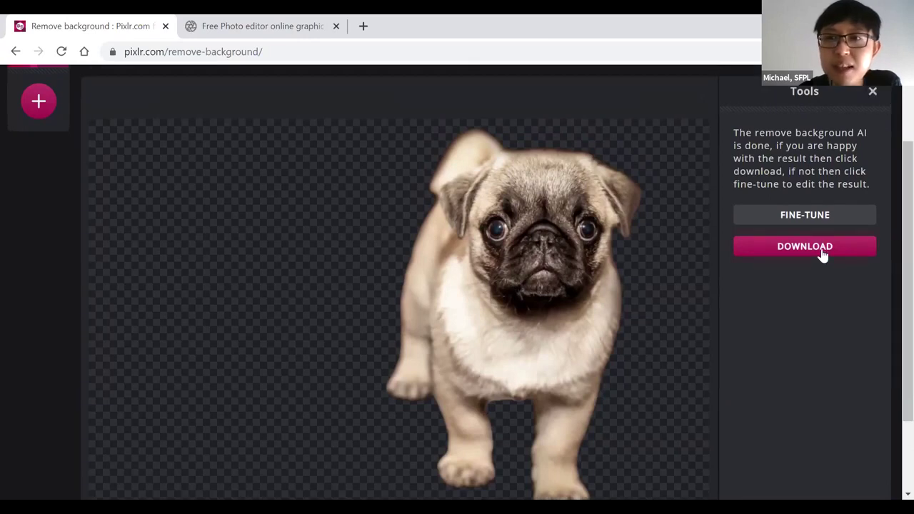
pyautogui.scroll(2, 814, 252)
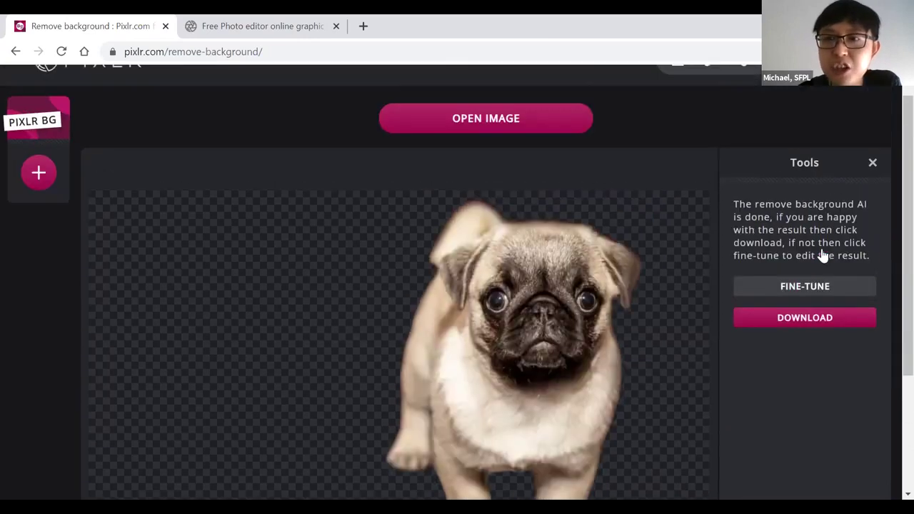
pyautogui.click(782, 322)
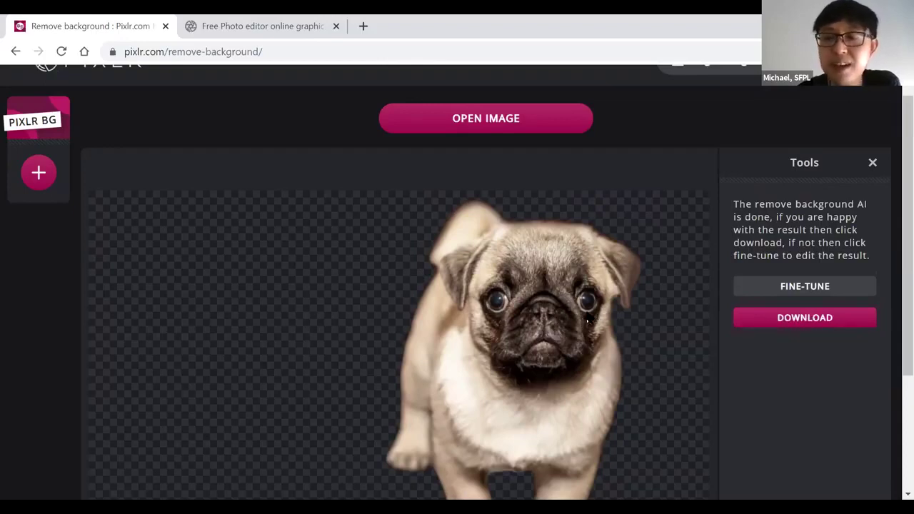
# Open the fine-tune tools for the pug cutout and try switching the brush between Keep and Remove modes.
pyautogui.scroll(-2, 892, 214)
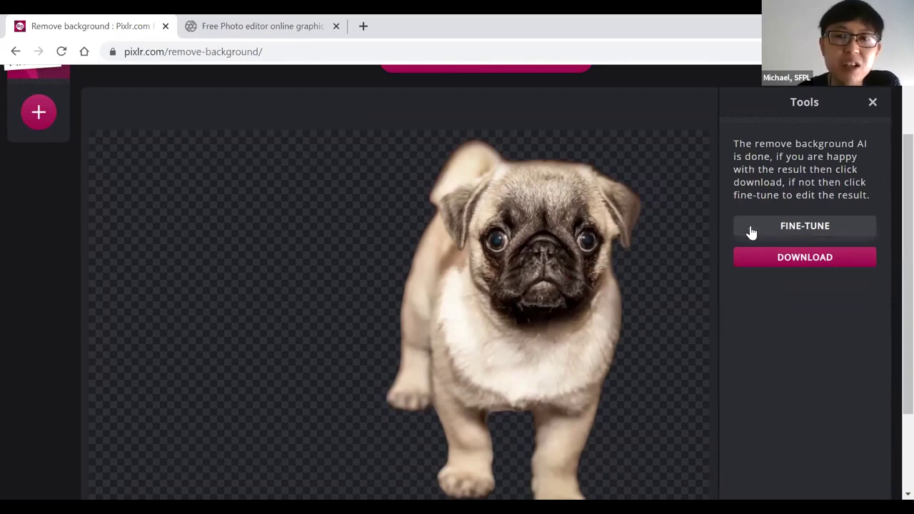
pyautogui.click(791, 228)
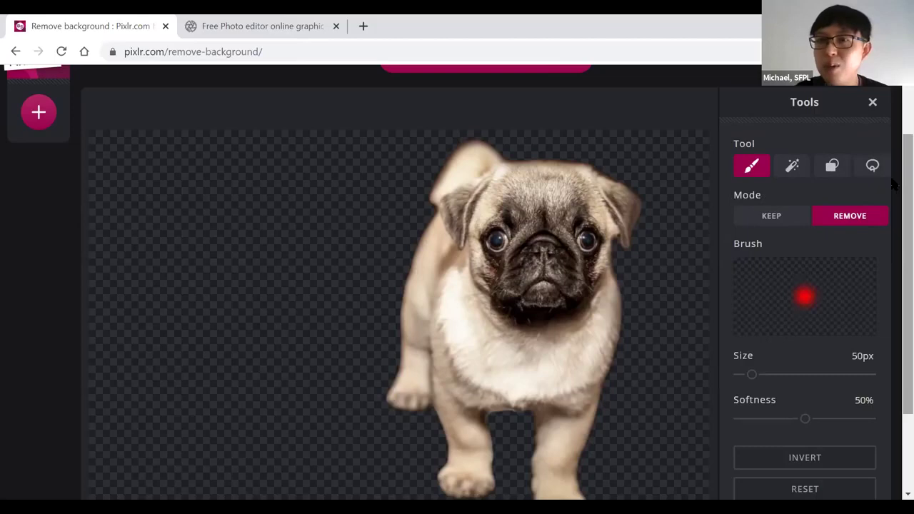
pyautogui.scroll(-1, 894, 222)
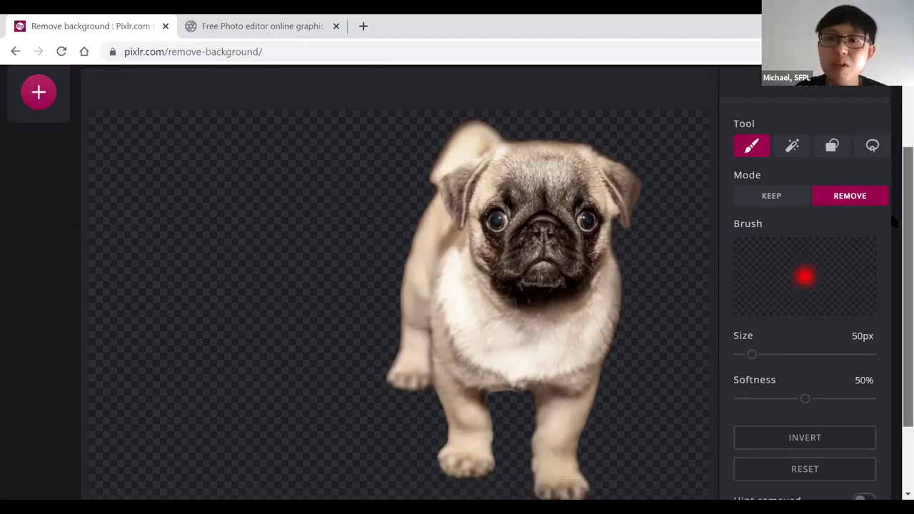
pyautogui.scroll(-1, 894, 221)
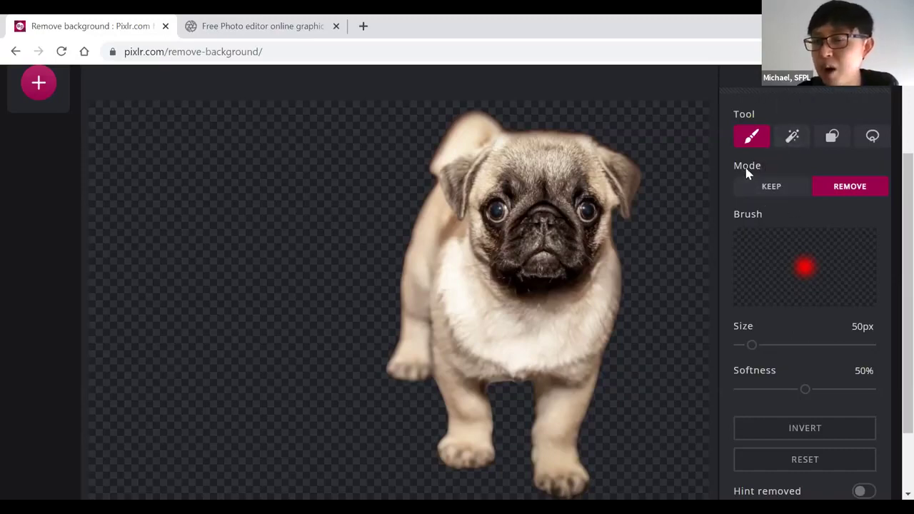
pyautogui.click(785, 197)
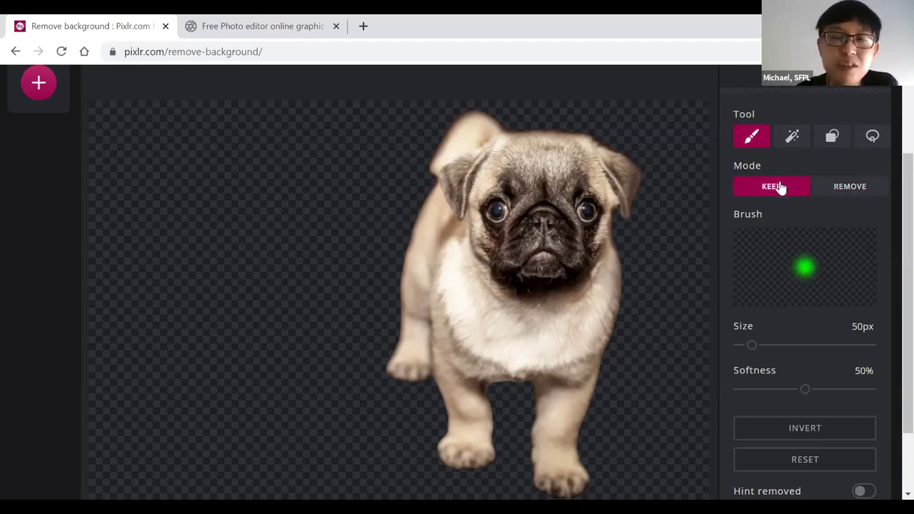
pyautogui.click(834, 189)
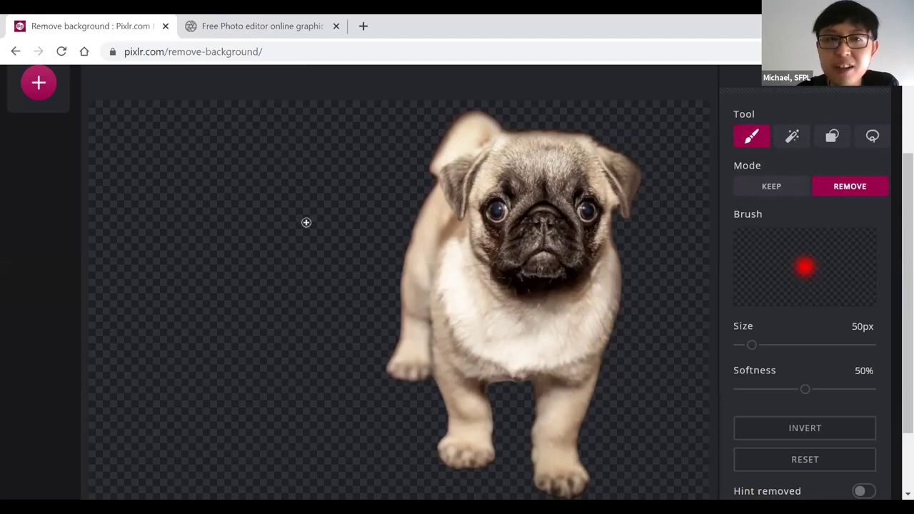
# Restore a long, slanted strip of the original background beside the pug using the 50 px brush in Keep mode.
pyautogui.click(761, 193)
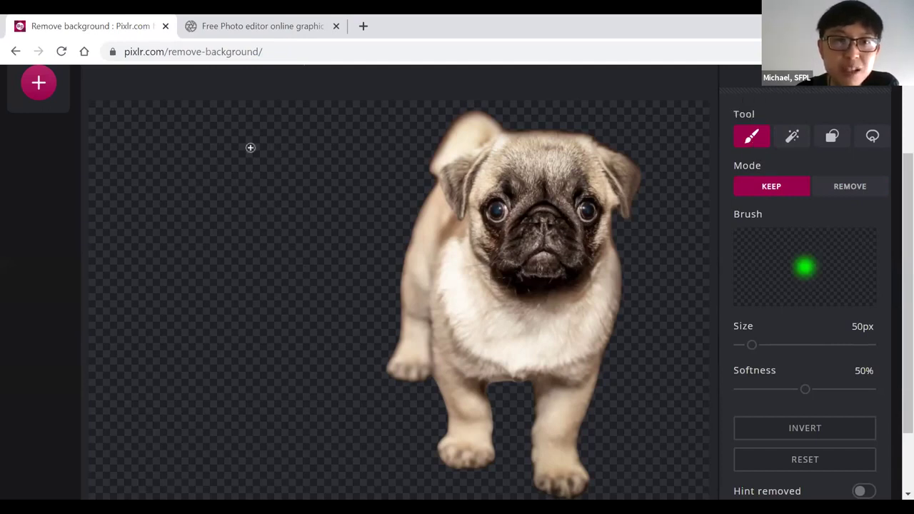
pyautogui.moveTo(237, 154)
pyautogui.mouseDown()
pyautogui.moveTo(197, 248)
pyautogui.moveTo(191, 325)
pyautogui.mouseUp()
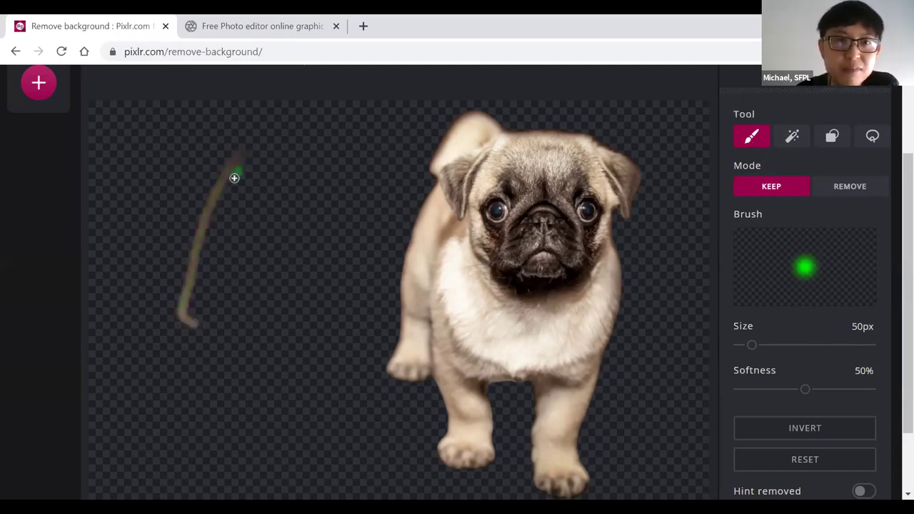
pyautogui.moveTo(243, 155); pyautogui.dragTo(192, 307)
pyautogui.moveTo(224, 183)
pyautogui.mouseDown()
pyautogui.moveTo(203, 245)
pyautogui.moveTo(213, 256)
pyautogui.moveTo(200, 323)
pyautogui.mouseUp()
pyautogui.moveTo(209, 279); pyautogui.dragTo(195, 327)
pyautogui.moveTo(218, 251); pyautogui.dragTo(210, 280)
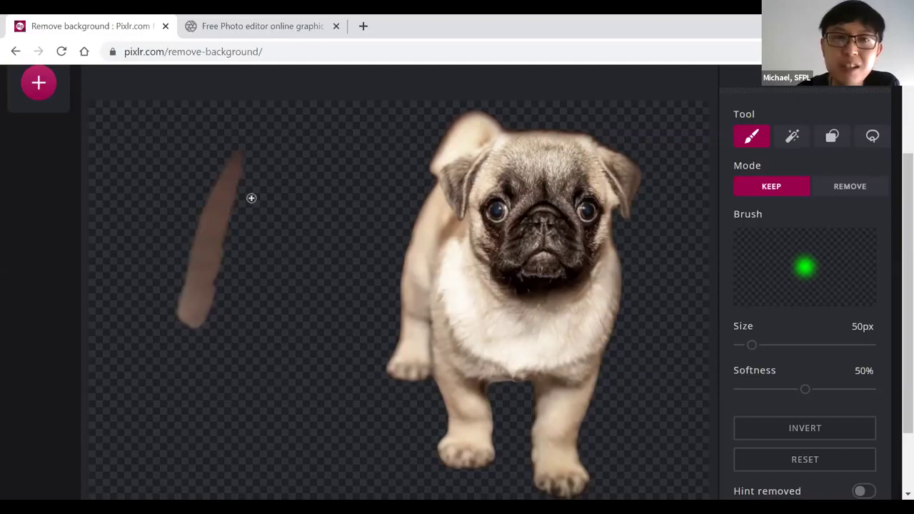
pyautogui.moveTo(234, 174); pyautogui.dragTo(219, 236)
pyautogui.moveTo(234, 205)
pyautogui.mouseDown()
pyautogui.moveTo(202, 318)
pyautogui.moveTo(187, 323)
pyautogui.mouseUp()
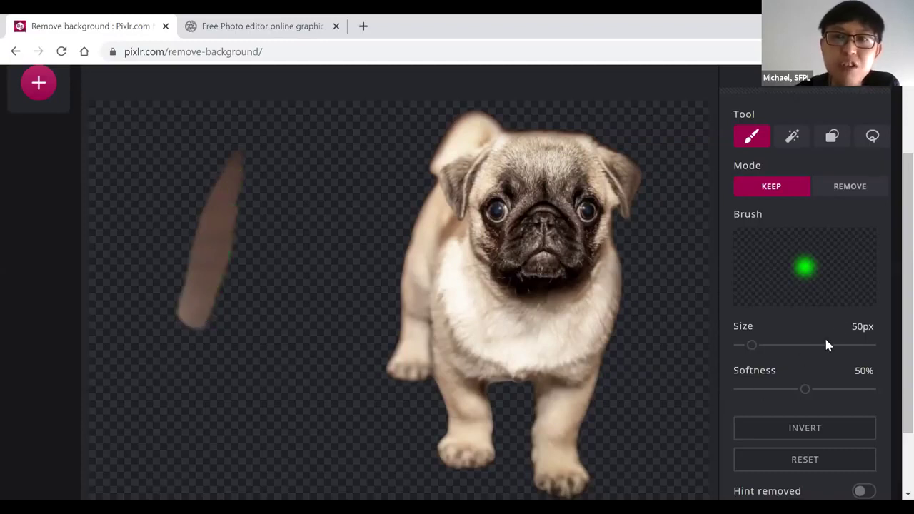
# Erase most of the restored background strip beside the pug using the 50 px brush in Remove mode.
pyautogui.click(832, 191)
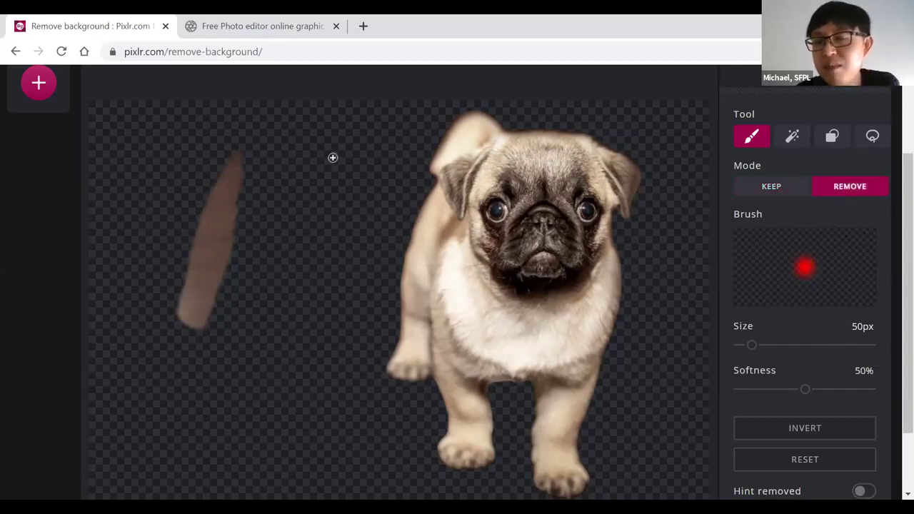
pyautogui.moveTo(237, 146)
pyautogui.mouseDown()
pyautogui.moveTo(224, 185)
pyautogui.moveTo(200, 216)
pyautogui.moveTo(208, 224)
pyautogui.mouseUp()
pyautogui.moveTo(236, 171)
pyautogui.mouseDown()
pyautogui.moveTo(205, 243)
pyautogui.moveTo(215, 251)
pyautogui.mouseUp()
pyautogui.moveTo(239, 171); pyautogui.dragTo(220, 212)
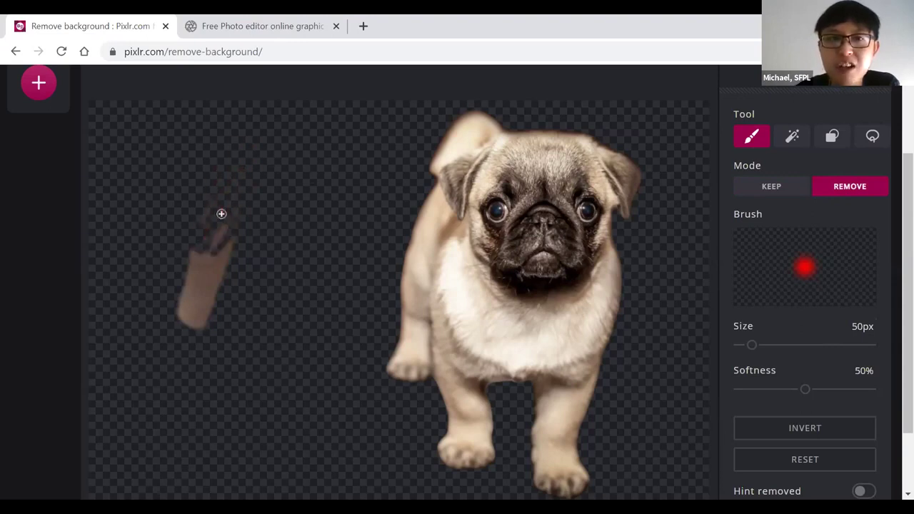
pyautogui.click(792, 139)
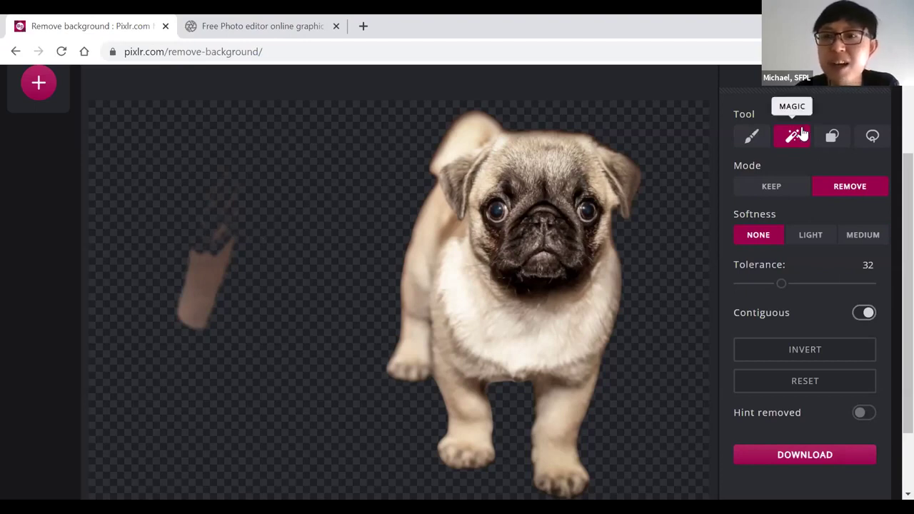
pyautogui.click(751, 137)
pyautogui.moveTo(216, 175); pyautogui.dragTo(202, 248)
pyautogui.moveTo(235, 190); pyautogui.dragTo(228, 247)
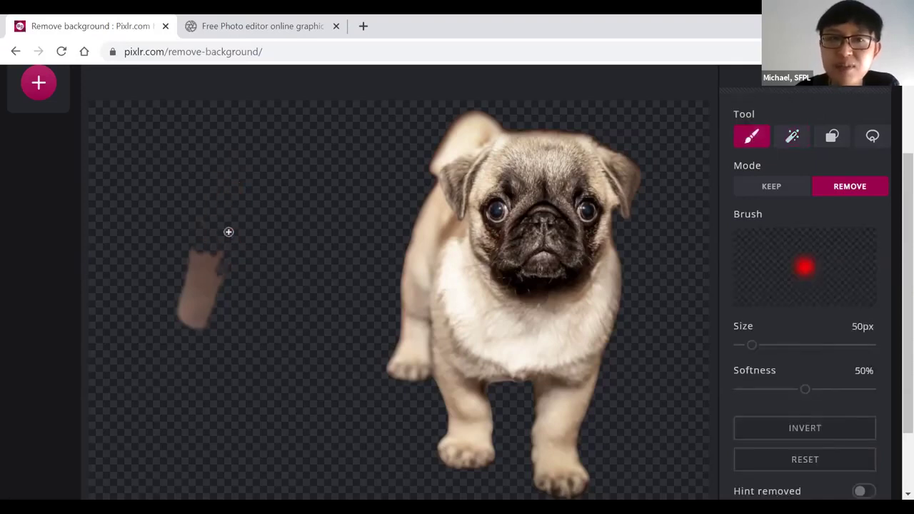
pyautogui.moveTo(219, 242)
pyautogui.mouseDown()
pyautogui.moveTo(187, 259)
pyautogui.moveTo(232, 269)
pyautogui.moveTo(170, 265)
pyautogui.moveTo(237, 289)
pyautogui.mouseUp()
pyautogui.moveTo(212, 259); pyautogui.dragTo(176, 252)
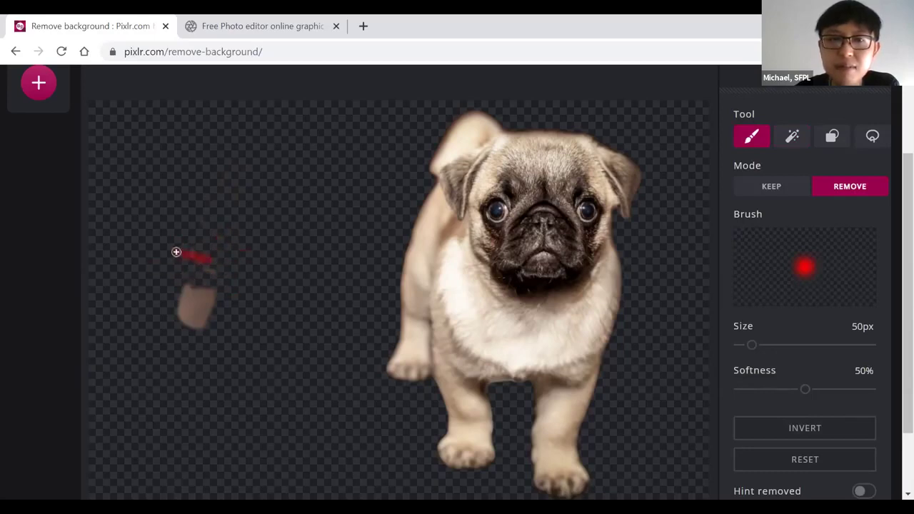
# Switch to the Magic cutout tool and try its Light and Medium softness settings.
pyautogui.click(792, 136)
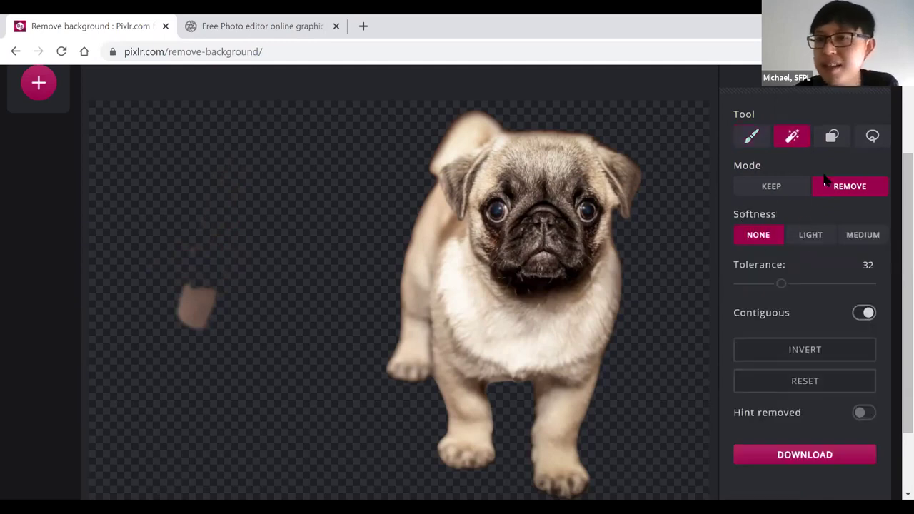
pyautogui.click(809, 235)
pyautogui.click(860, 236)
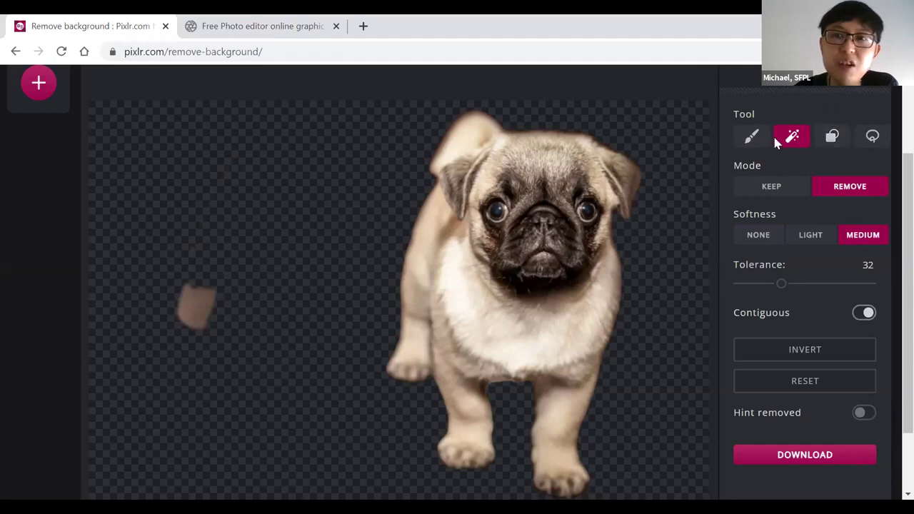
# Remove the leftover background patch with the Shape tool, using the circle shape in Remove mode and softness None.
pyautogui.click(832, 143)
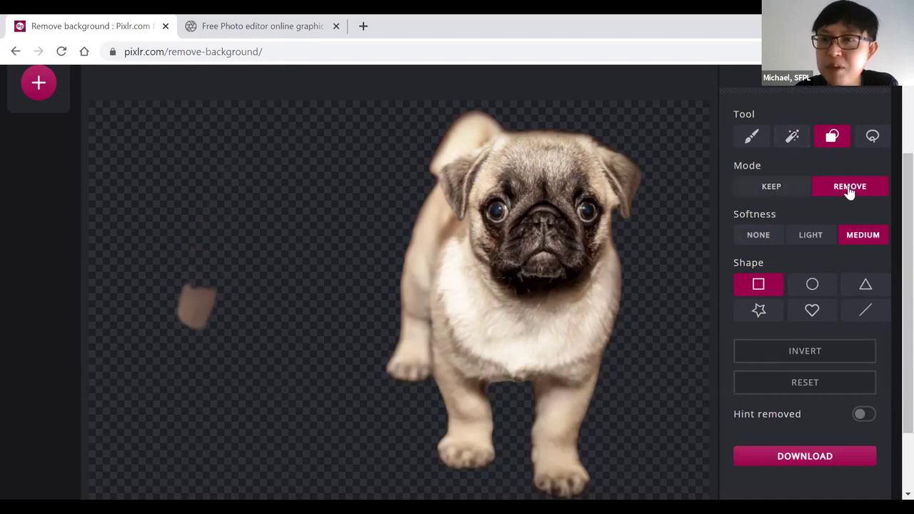
pyautogui.click(757, 240)
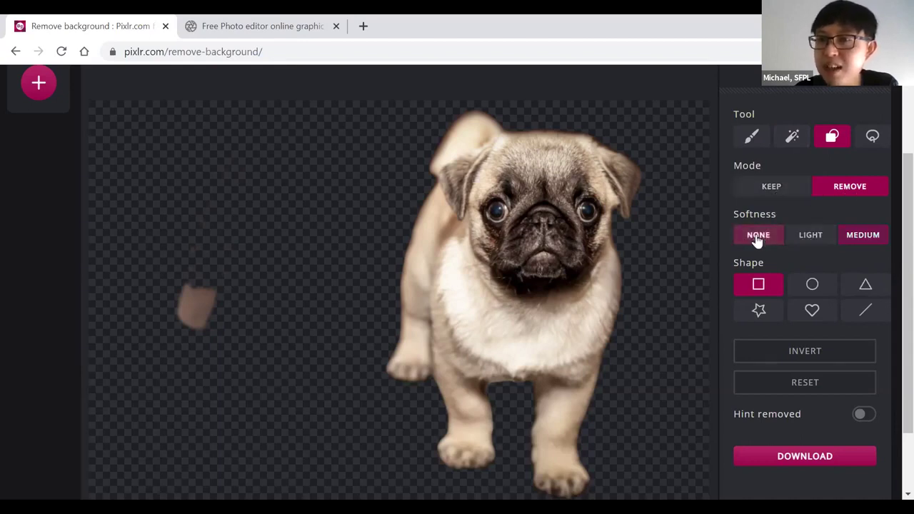
pyautogui.click(812, 285)
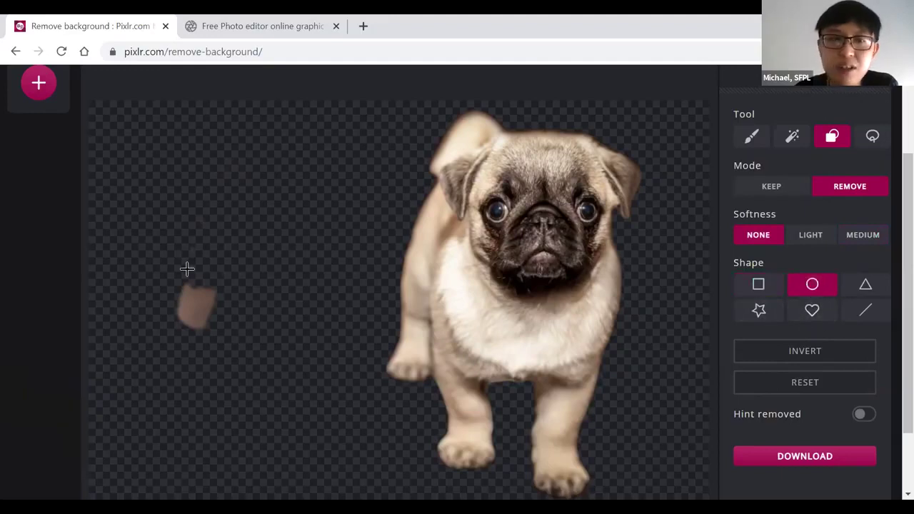
pyautogui.moveTo(152, 123); pyautogui.dragTo(291, 255)
pyautogui.moveTo(268, 440); pyautogui.dragTo(276, 495)
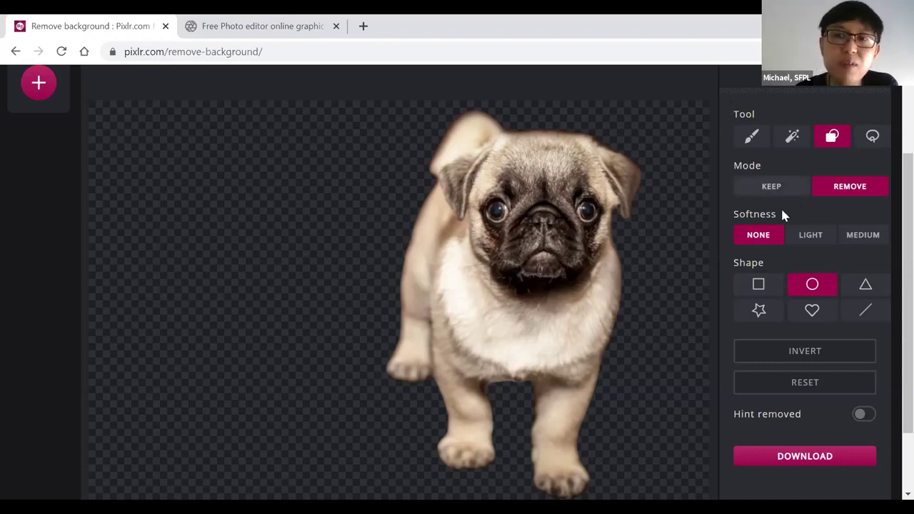
# Restore two large overlapping ellipses of the original background beside the pug using the circle shape in Keep mode.
pyautogui.click(767, 187)
pyautogui.moveTo(197, 216); pyautogui.dragTo(357, 407)
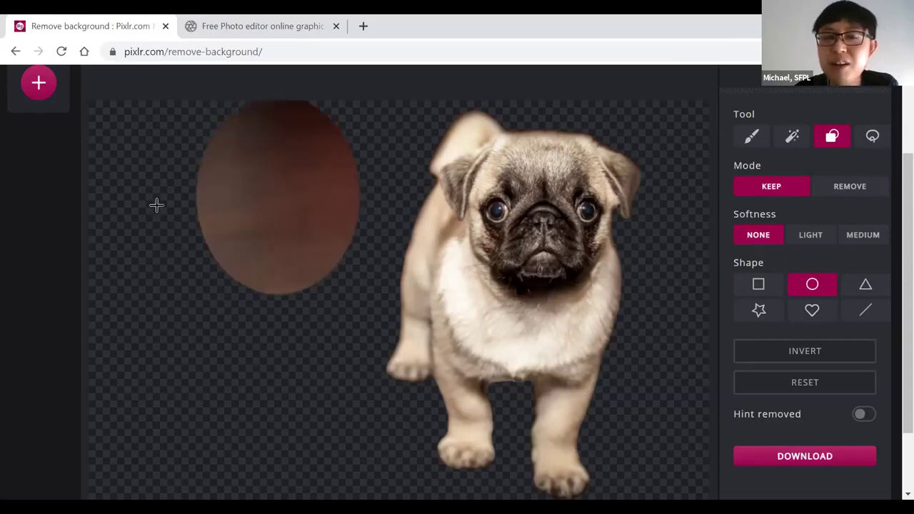
pyautogui.moveTo(159, 171); pyautogui.dragTo(353, 403)
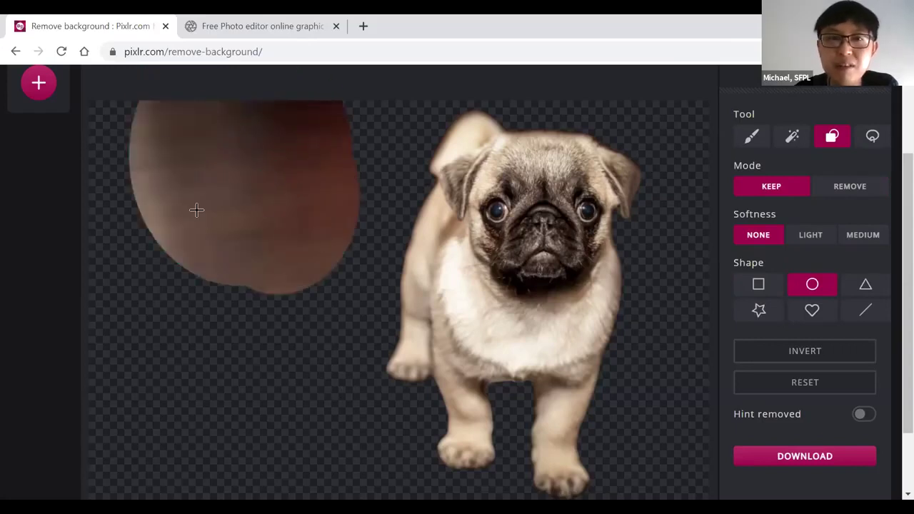
# Clear the restored ellipses beside the pug with the circle shape in Remove mode, and switch back to the brush.
pyautogui.click(847, 185)
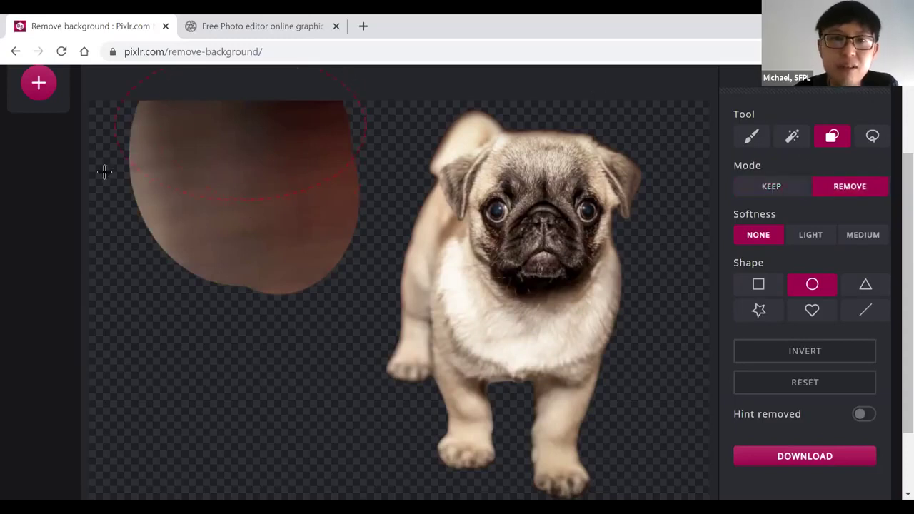
pyautogui.moveTo(105, 173); pyautogui.dragTo(283, 305)
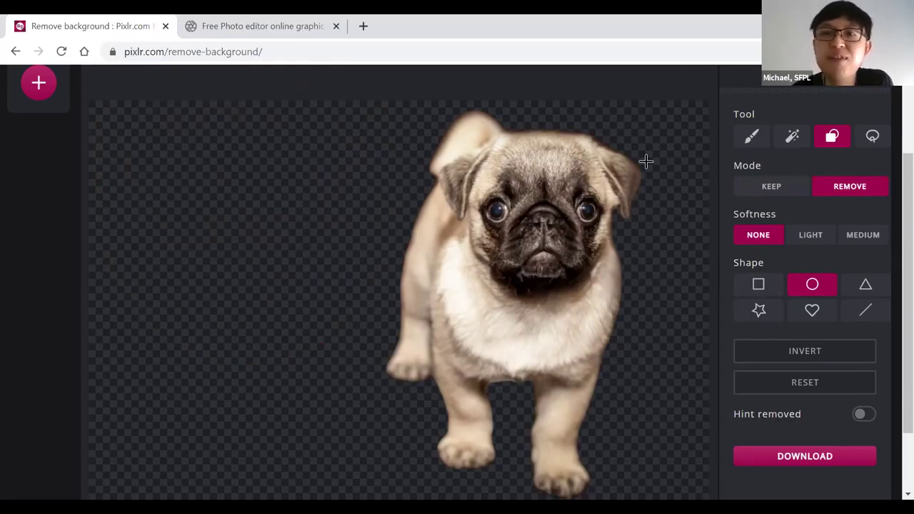
pyautogui.click(750, 138)
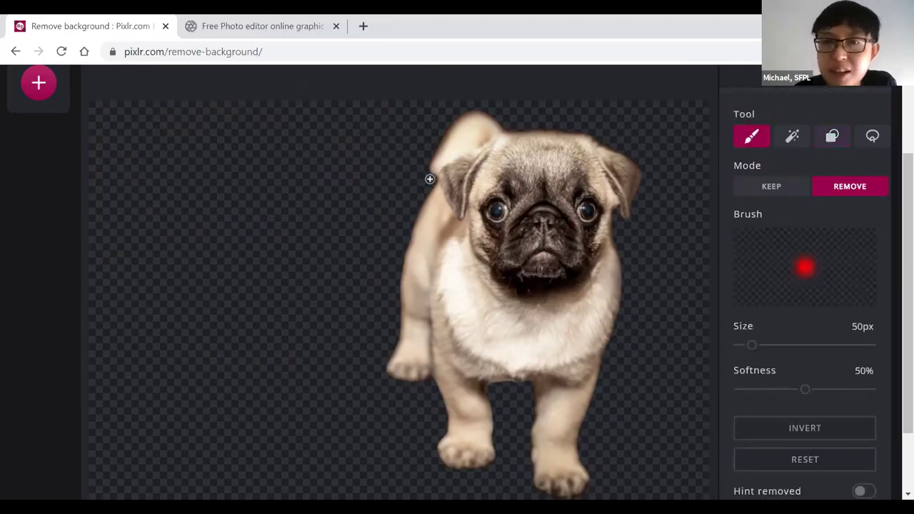
# Restore two freehand areas of background beside the pug, one below the other, using the Lasso in Keep mode with softness None.
pyautogui.click(874, 140)
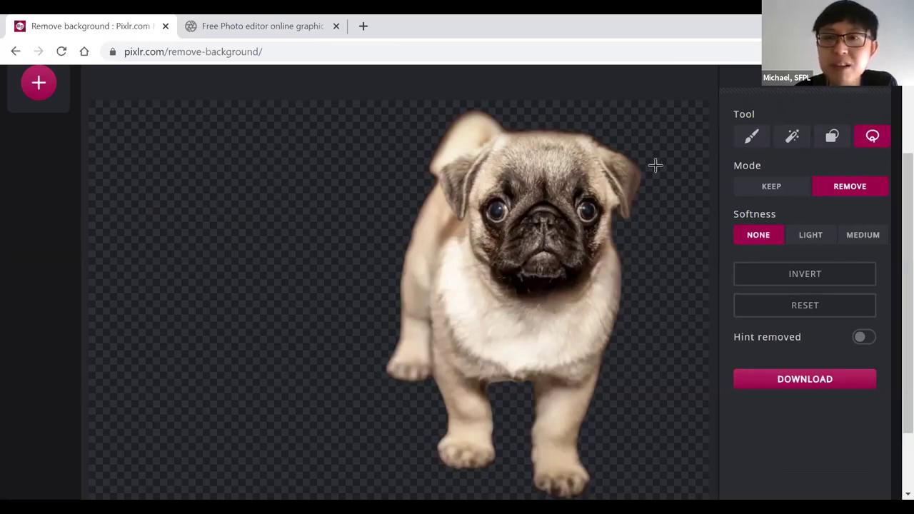
pyautogui.click(774, 190)
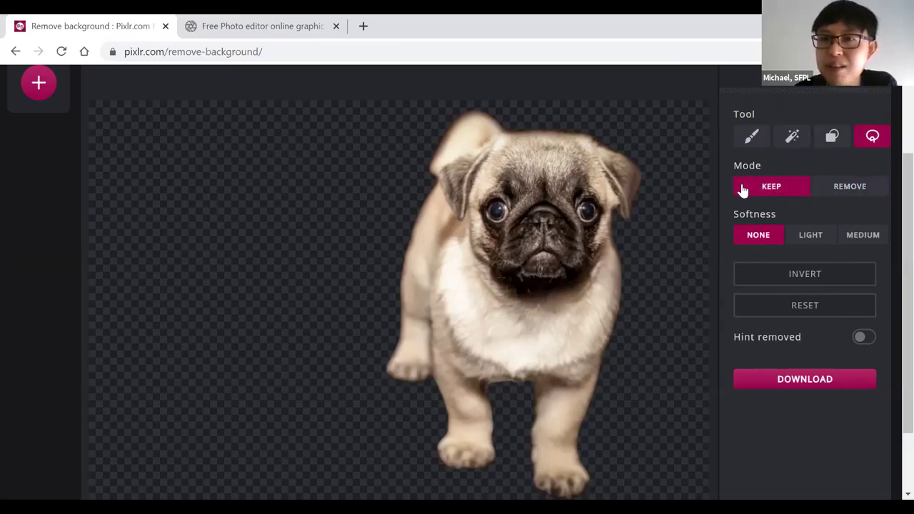
pyautogui.moveTo(291, 196)
pyautogui.mouseDown()
pyautogui.moveTo(153, 246)
pyautogui.moveTo(152, 297)
pyautogui.moveTo(176, 379)
pyautogui.moveTo(225, 415)
pyautogui.moveTo(301, 414)
pyautogui.moveTo(333, 361)
pyautogui.moveTo(344, 261)
pyautogui.moveTo(300, 204)
pyautogui.mouseUp()
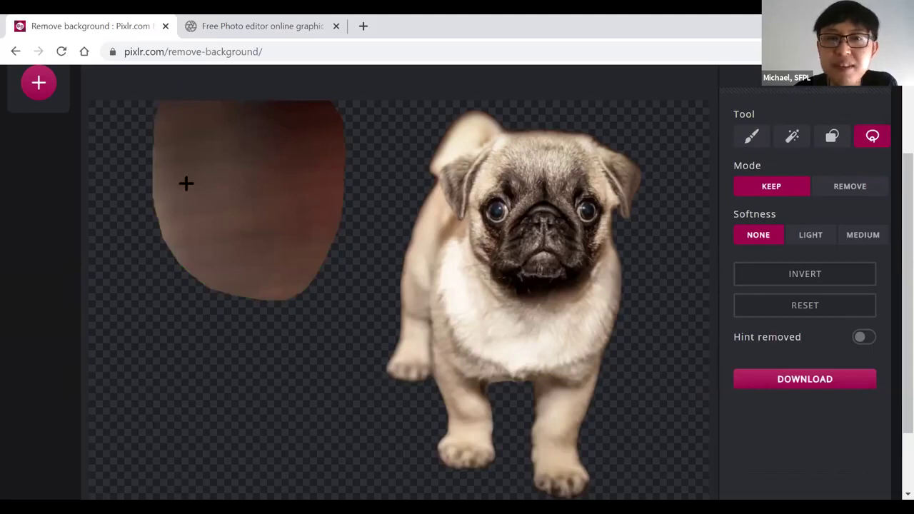
pyautogui.moveTo(221, 400)
pyautogui.mouseDown()
pyautogui.moveTo(289, 483)
pyautogui.moveTo(327, 384)
pyautogui.mouseUp()
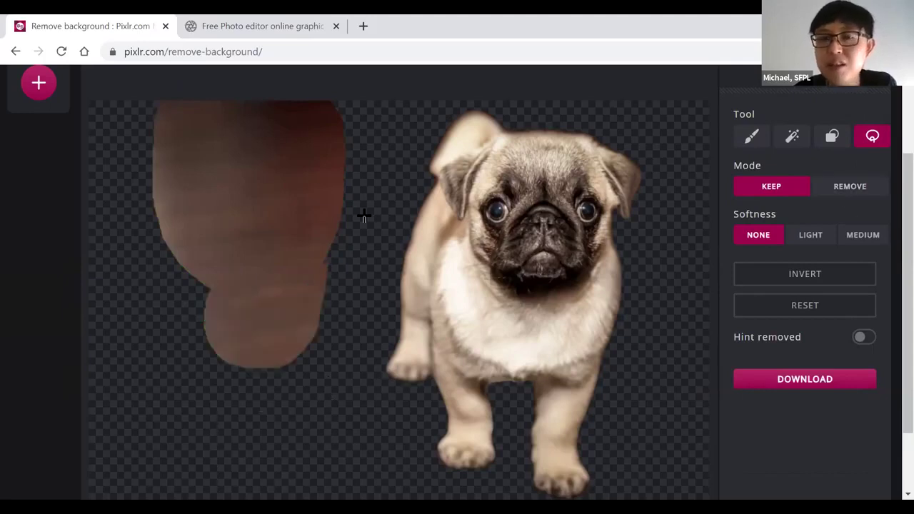
# Remove the restored freehand background areas beside the pug by outlining them with the Lasso in Remove mode.
pyautogui.click(851, 188)
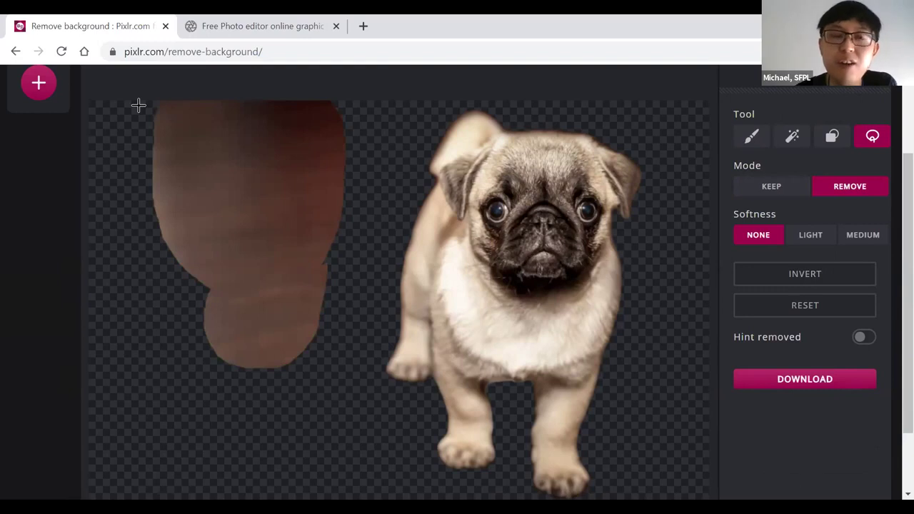
pyautogui.moveTo(123, 73)
pyautogui.mouseDown()
pyautogui.moveTo(119, 267)
pyautogui.moveTo(218, 475)
pyautogui.mouseUp()
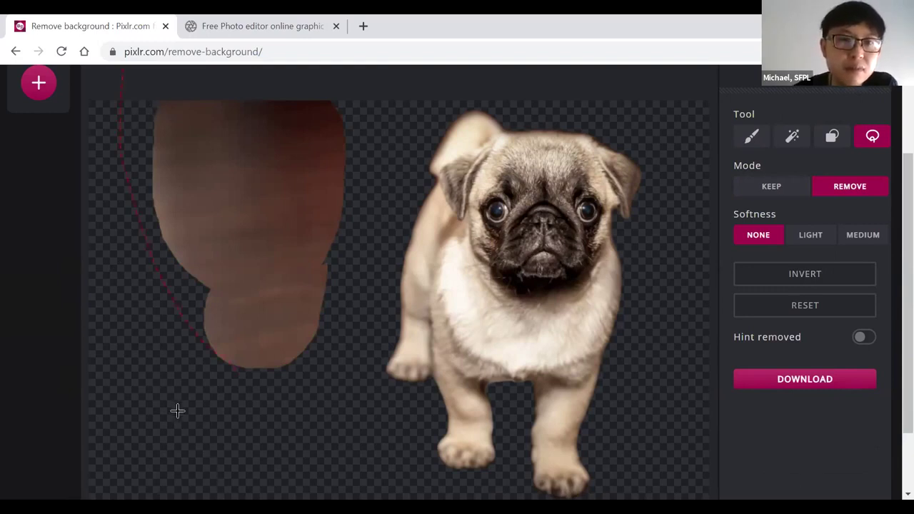
pyautogui.moveTo(177, 410); pyautogui.dragTo(132, 128)
pyautogui.moveTo(405, 346)
pyautogui.mouseDown()
pyautogui.moveTo(404, 287)
pyautogui.moveTo(384, 268)
pyautogui.moveTo(373, 214)
pyautogui.moveTo(342, 190)
pyautogui.mouseUp()
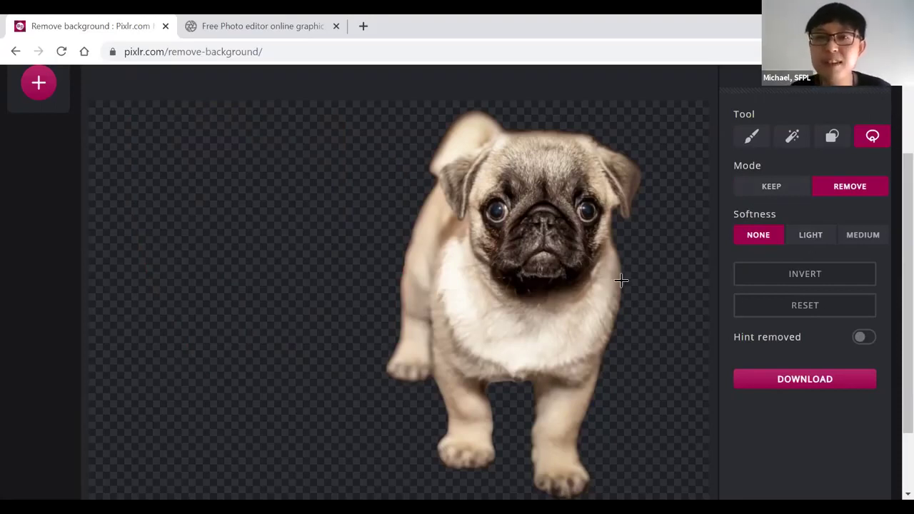
# Download the finished pug cutout and dismiss the browser's download notice.
pyautogui.scroll(-1, 625, 287)
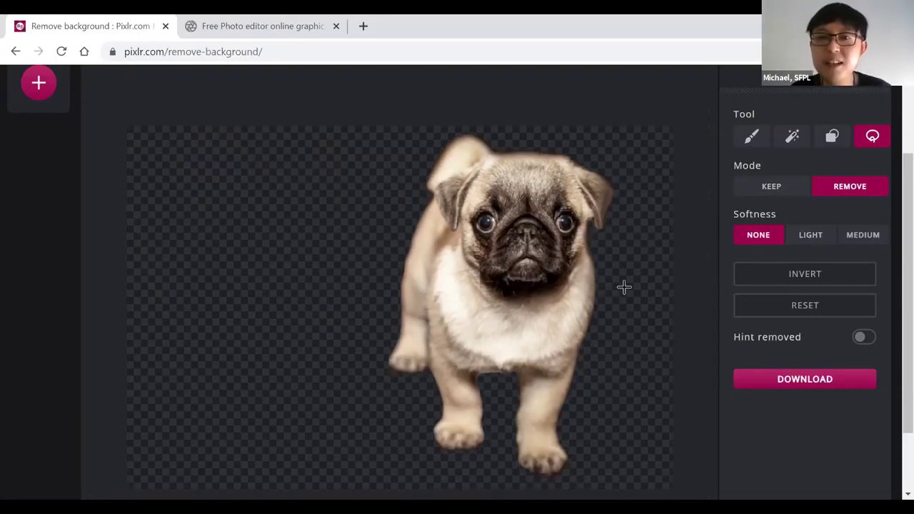
pyautogui.click(795, 384)
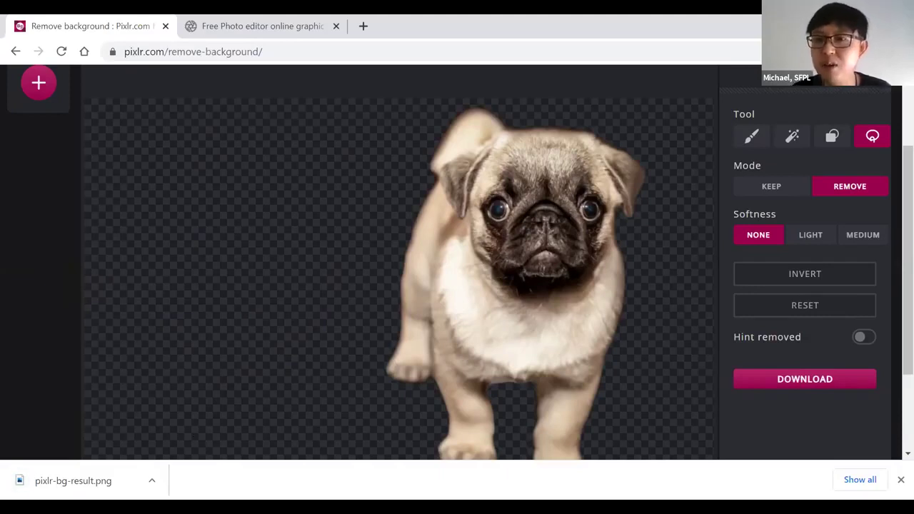
pyautogui.click(900, 481)
# Close the pug's fine-tune tools and dismiss the image chooser without opening a file.
pyautogui.scroll(-2, 894, 301)
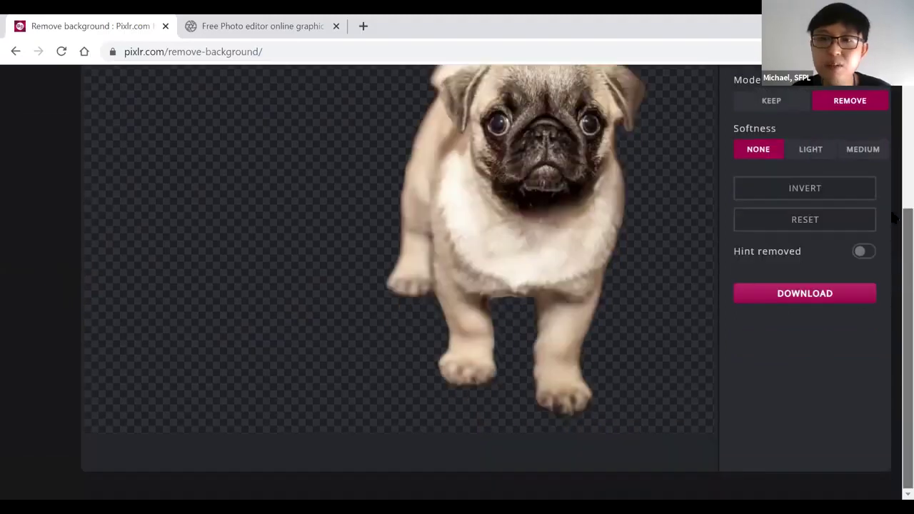
pyautogui.scroll(3, 894, 218)
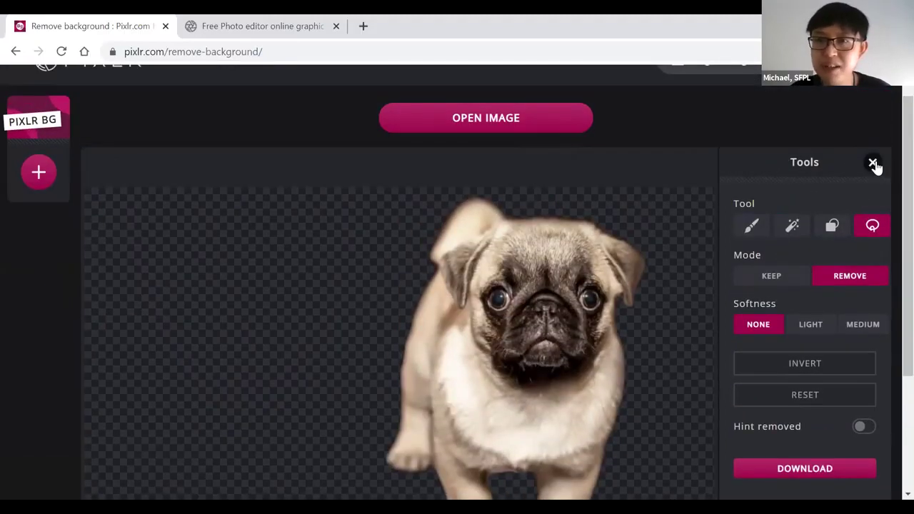
pyautogui.click(872, 164)
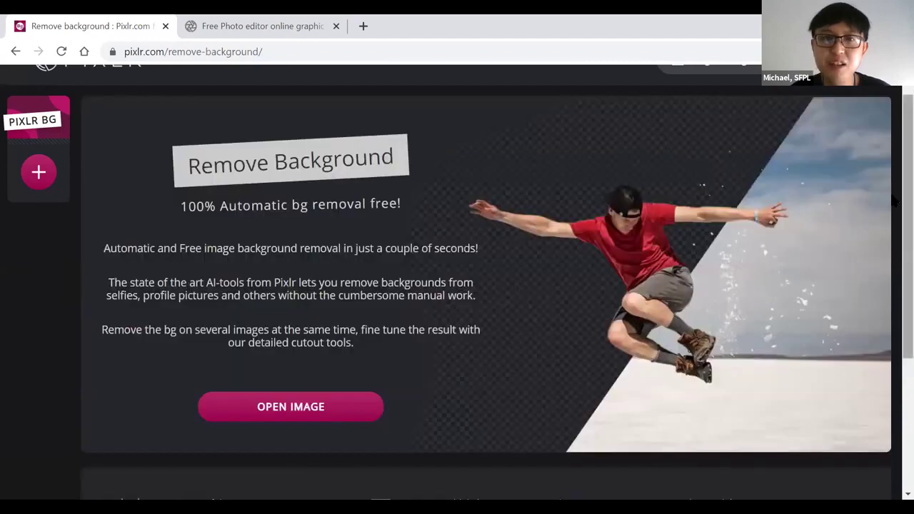
pyautogui.scroll(1, 894, 196)
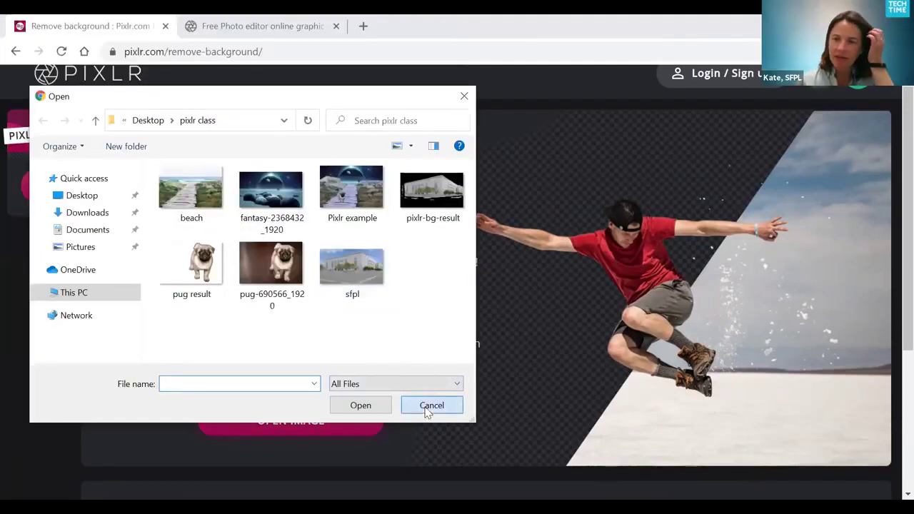
pyautogui.click(431, 406)
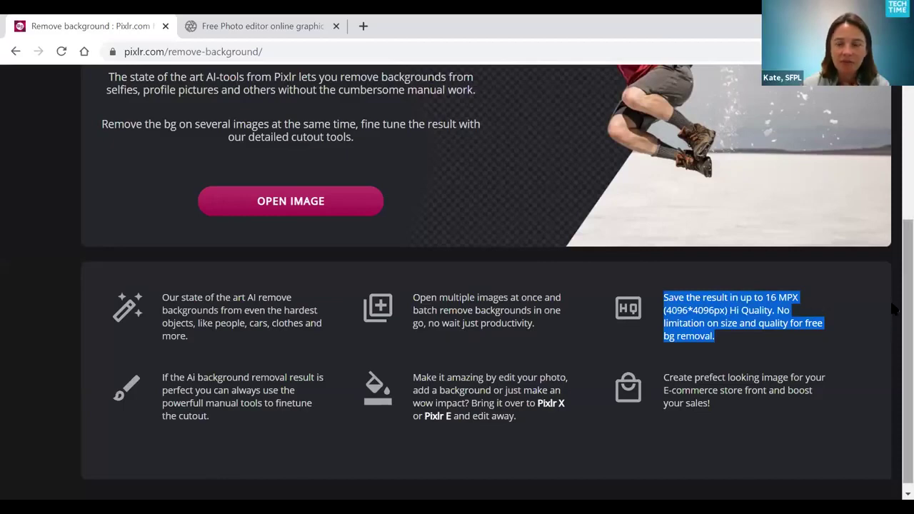
# Leave the background removal page and return to the Pixlr home page.
pyautogui.scroll(1, 891, 307)
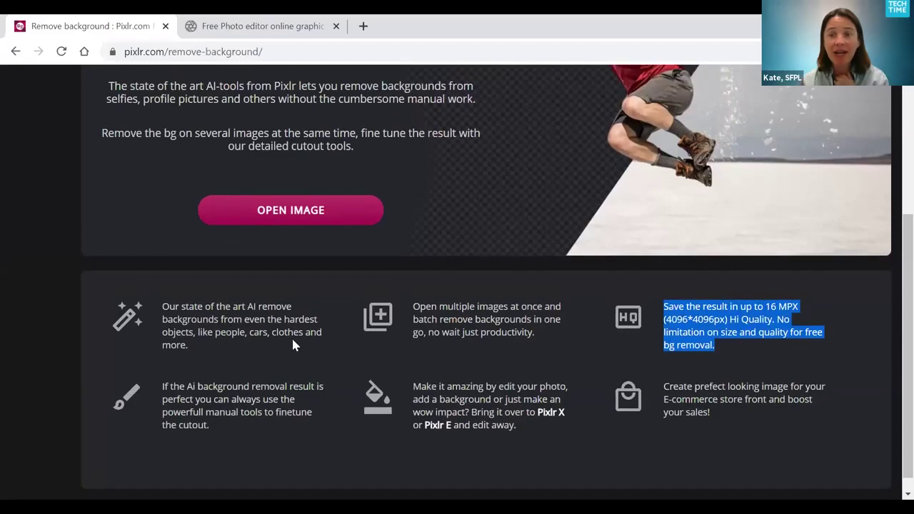
pyautogui.scroll(2, 893, 307)
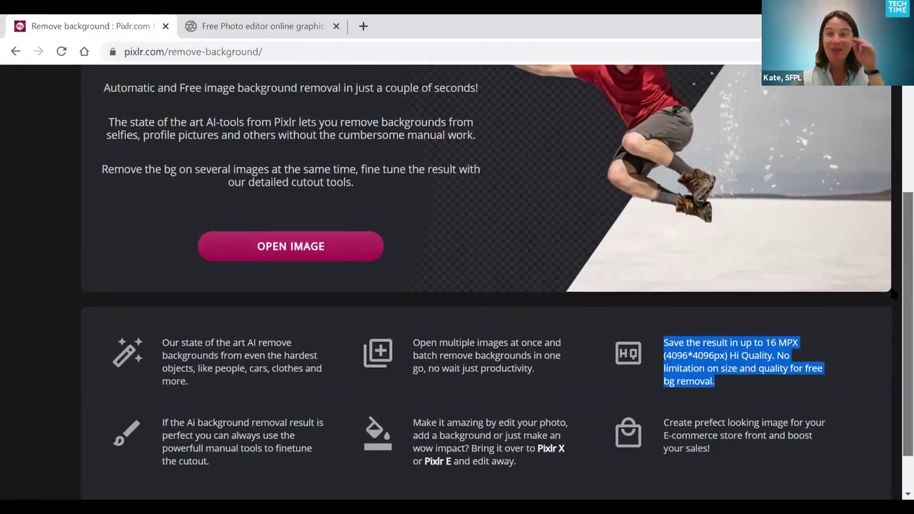
pyautogui.scroll(3, 892, 293)
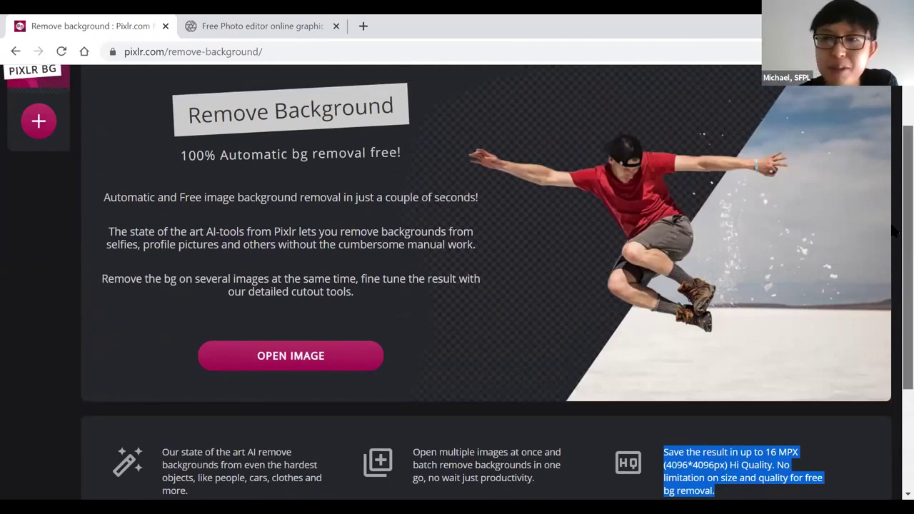
pyautogui.scroll(1, 71, 84)
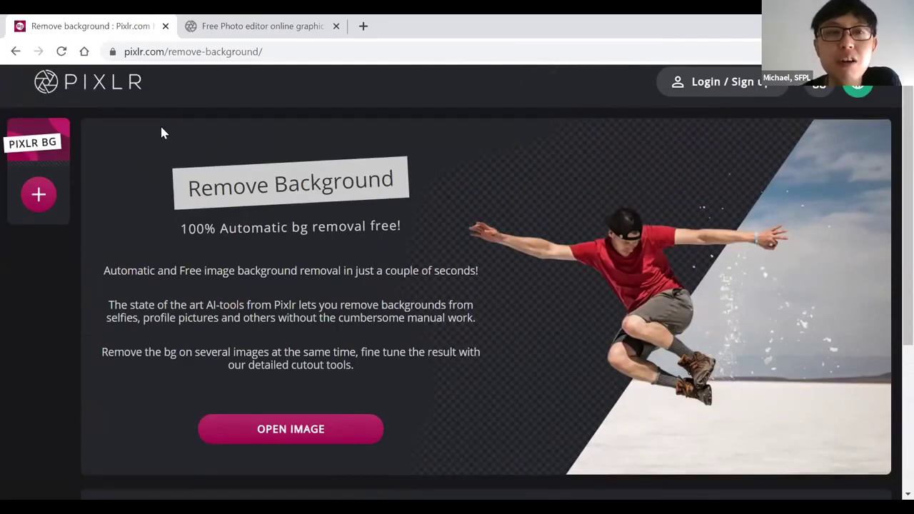
pyautogui.click(89, 93)
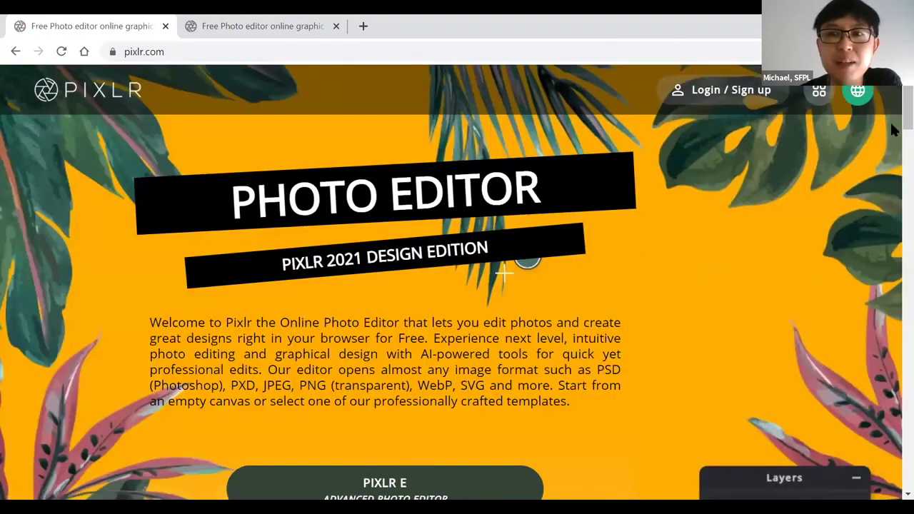
# Open the Pixlr X editor for quick and easy graphic design from the Pixlr home page.
pyautogui.scroll(-3, 894, 125)
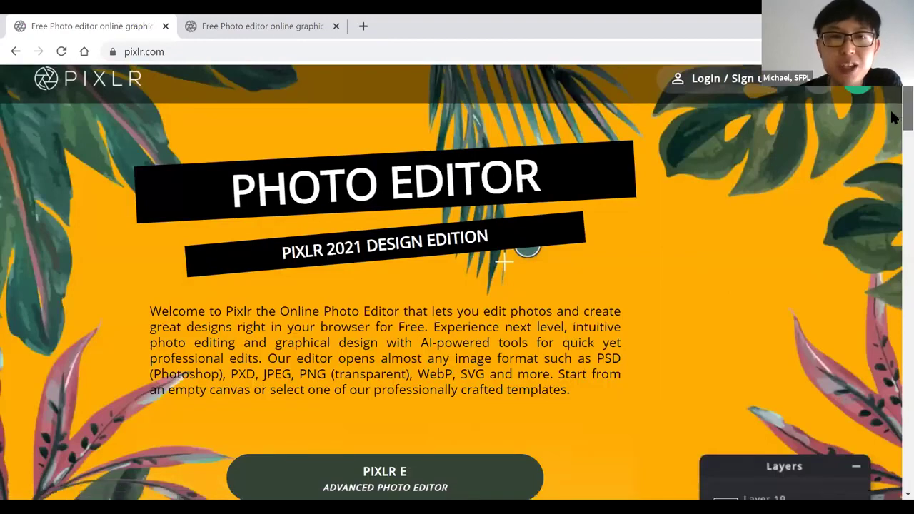
pyautogui.scroll(-2, 894, 146)
pyautogui.scroll(2, 891, 137)
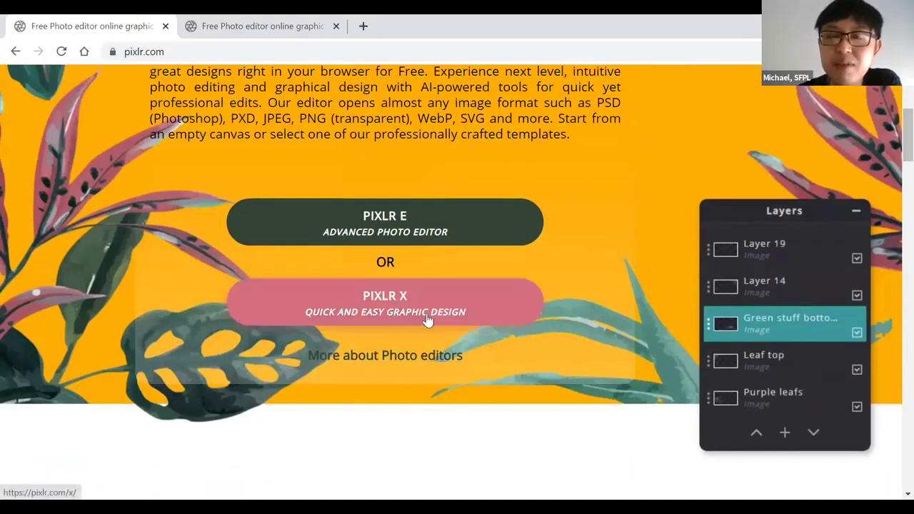
pyautogui.click(337, 316)
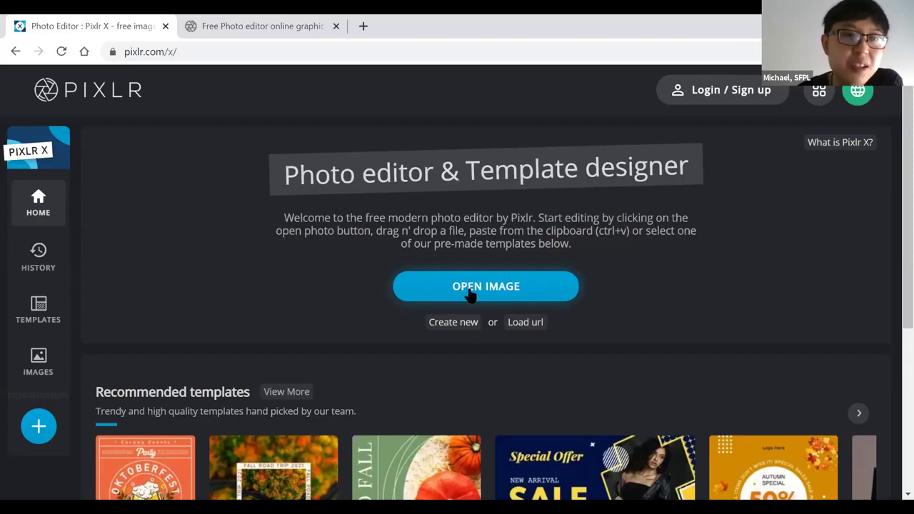
# Examine the recommended templates and the design type categories on the Pixlr X start page.
pyautogui.scroll(-1, 468, 295)
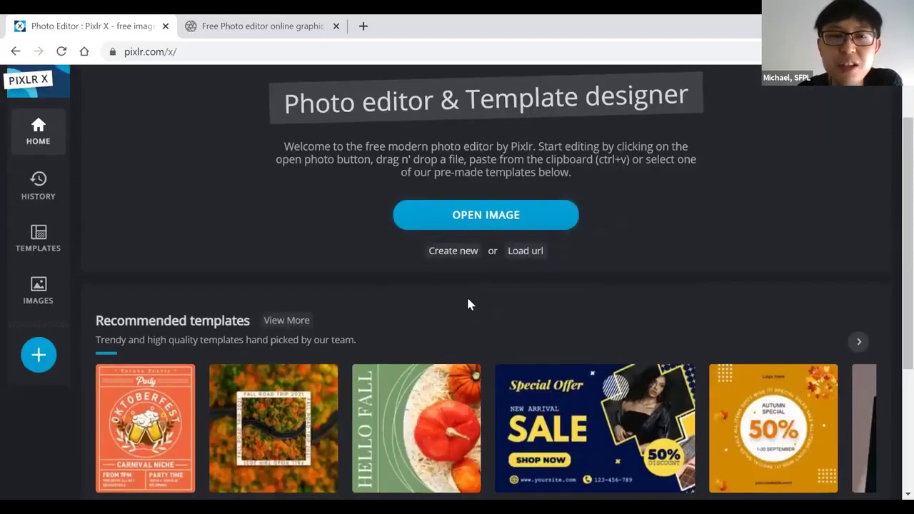
pyautogui.scroll(-1, 467, 302)
pyautogui.scroll(-1, 466, 302)
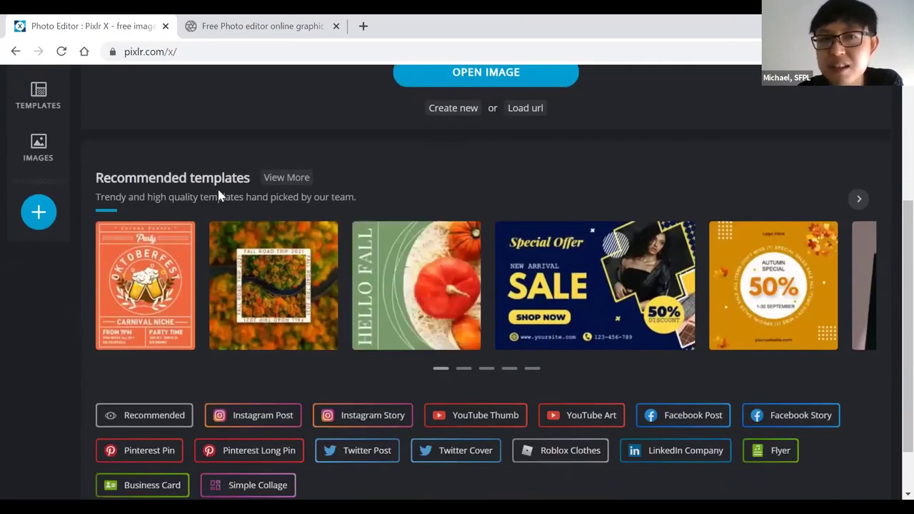
pyautogui.scroll(-1, 299, 230)
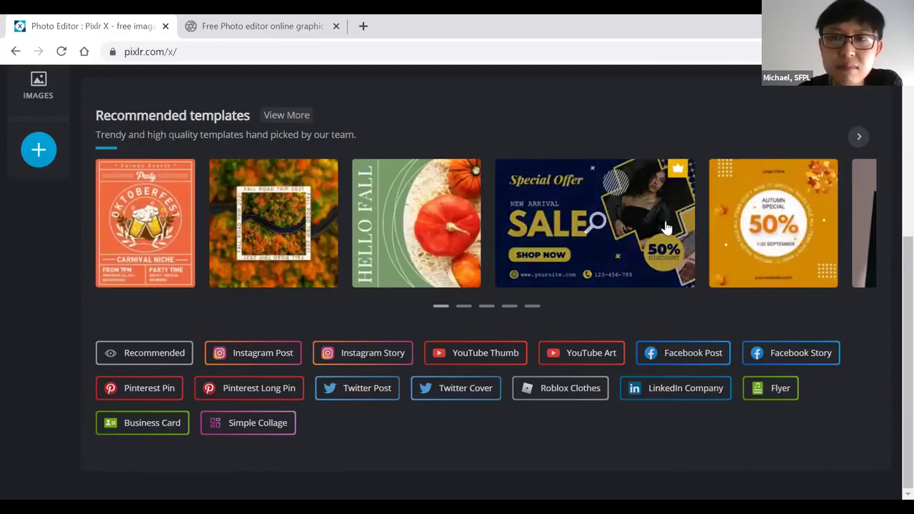
pyautogui.scroll(4, 668, 227)
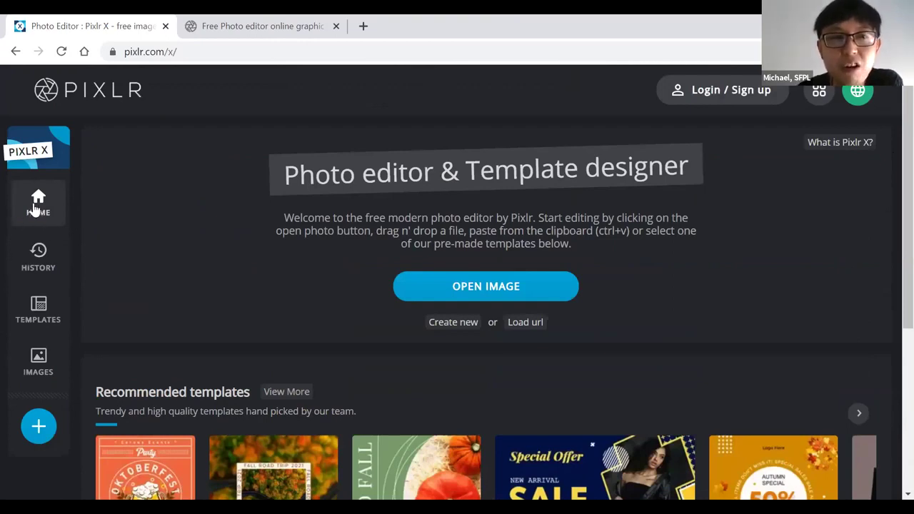
# View the stock image search and the history of temporary projects.
pyautogui.click(35, 266)
pyautogui.click(39, 308)
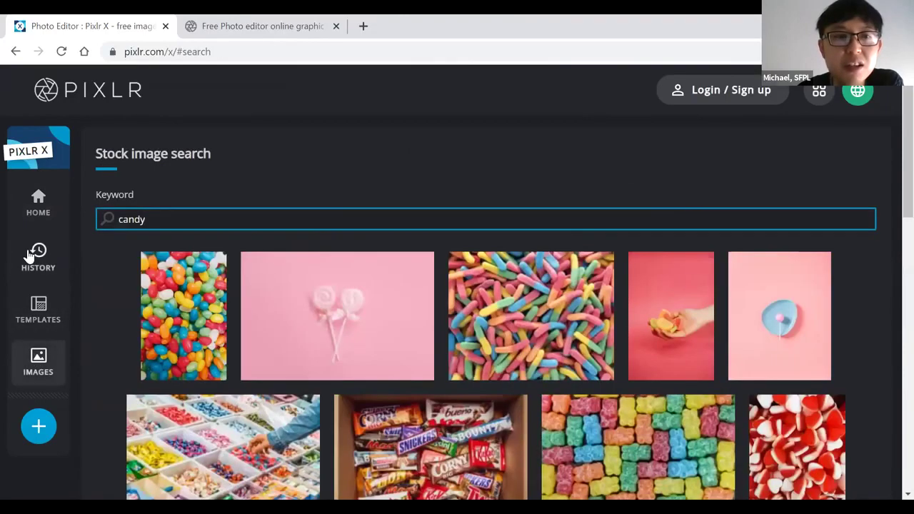
pyautogui.click(31, 263)
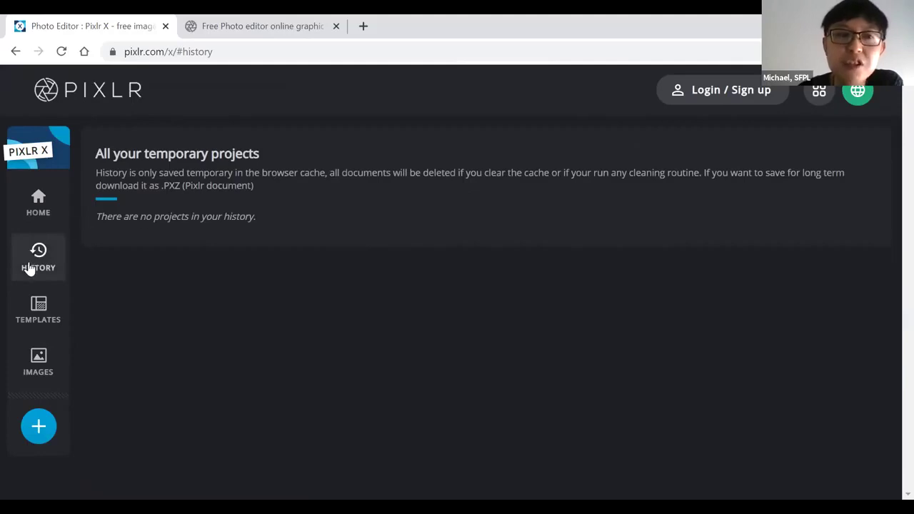
# Browse the template types and the recommended designs in the template library.
pyautogui.click(38, 314)
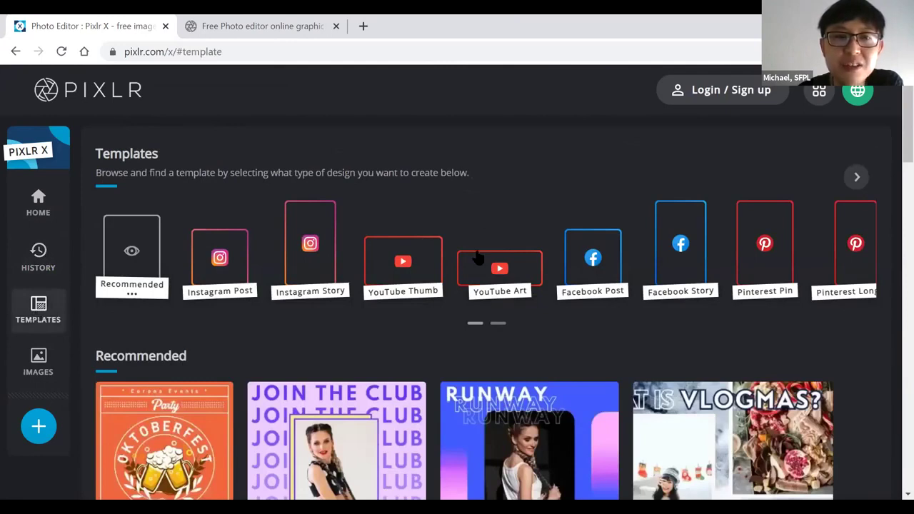
pyautogui.scroll(-1, 493, 307)
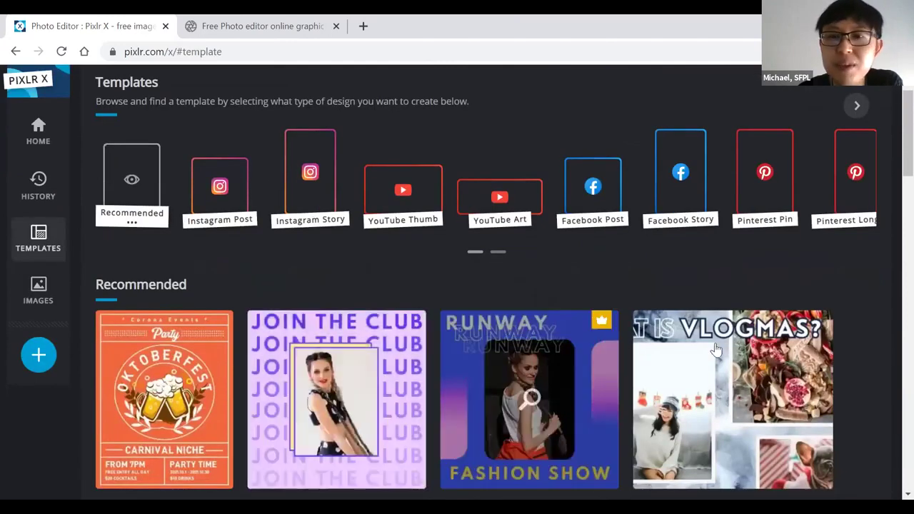
pyautogui.scroll(-5, 225, 286)
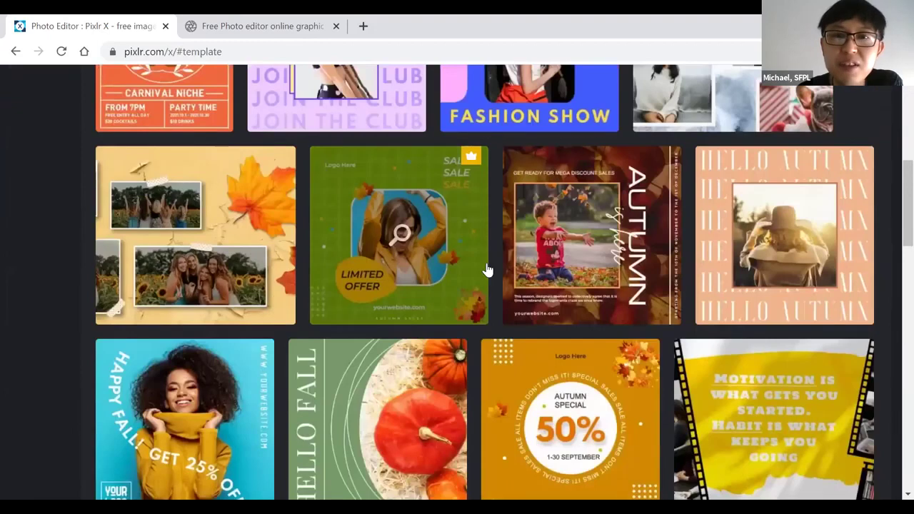
pyautogui.scroll(3, 464, 288)
pyautogui.scroll(3, 435, 298)
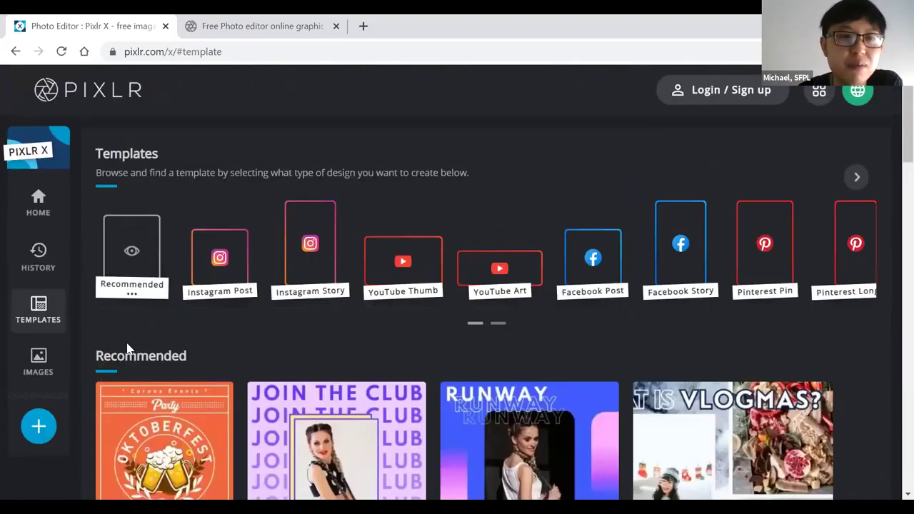
# Browse the stock photos offered for the keyword nature in the stock image search.
pyautogui.click(38, 361)
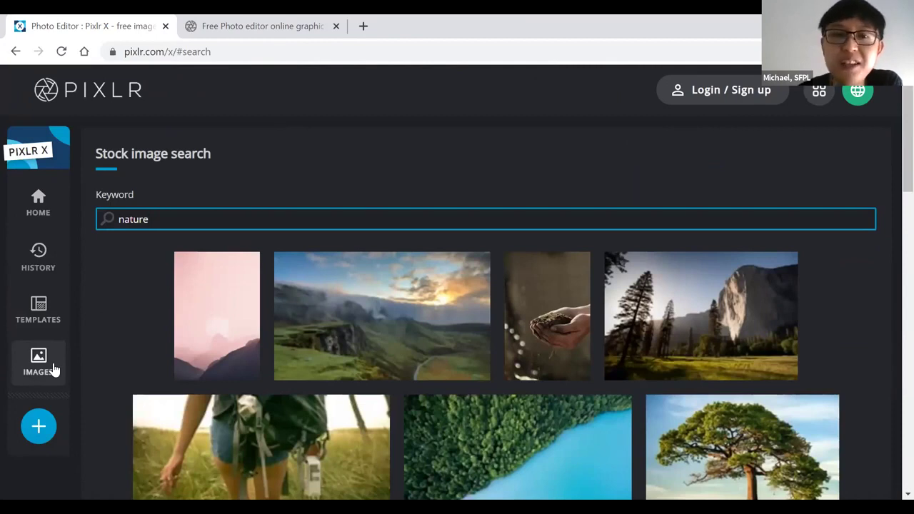
pyautogui.scroll(-3, 381, 298)
pyautogui.scroll(-2, 380, 297)
pyautogui.scroll(5, 381, 298)
pyautogui.scroll(-1, 381, 298)
pyautogui.scroll(1, 381, 298)
pyautogui.moveTo(150, 219); pyautogui.dragTo(119, 219)
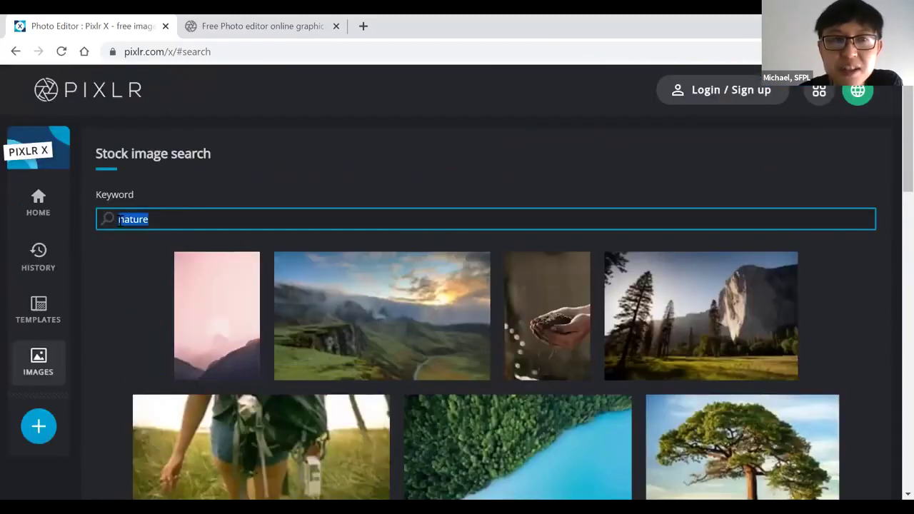
pyautogui.scroll(-9, 288, 283)
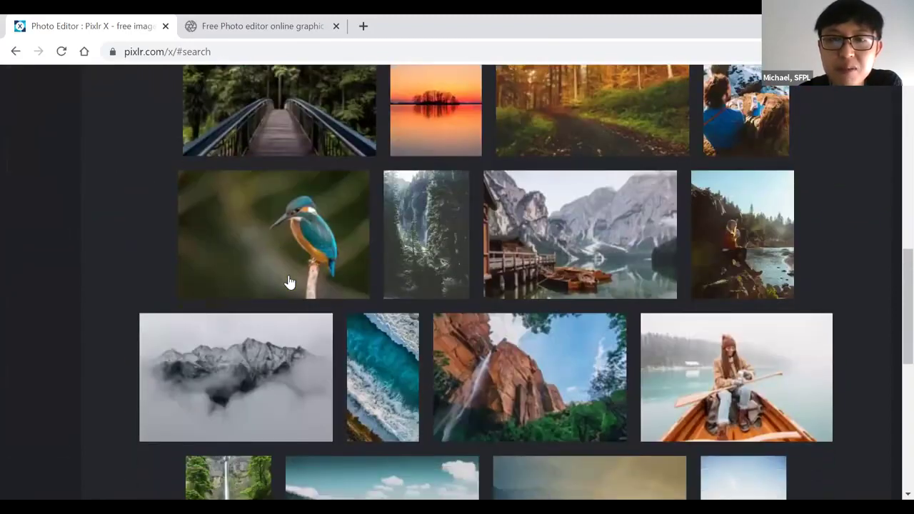
pyautogui.scroll(-6, 289, 284)
pyautogui.click(439, 435)
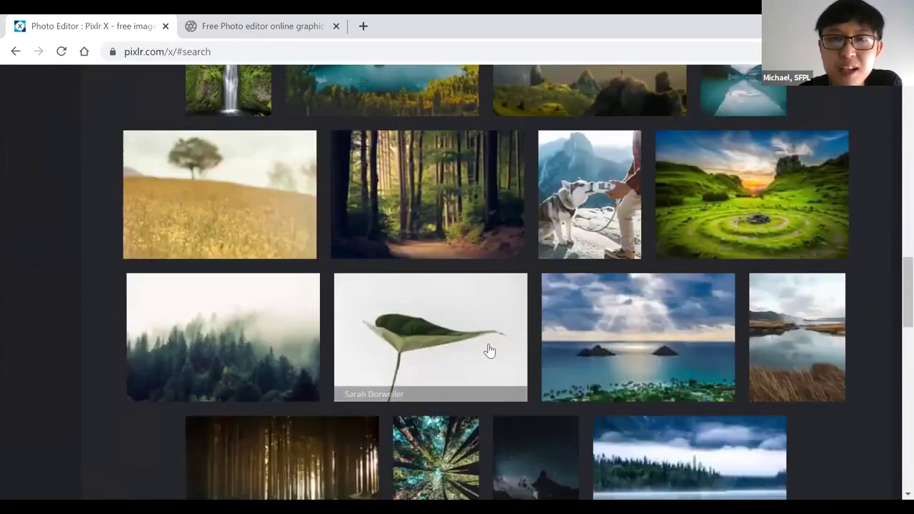
pyautogui.scroll(-2, 900, 347)
pyautogui.scroll(-2, 893, 338)
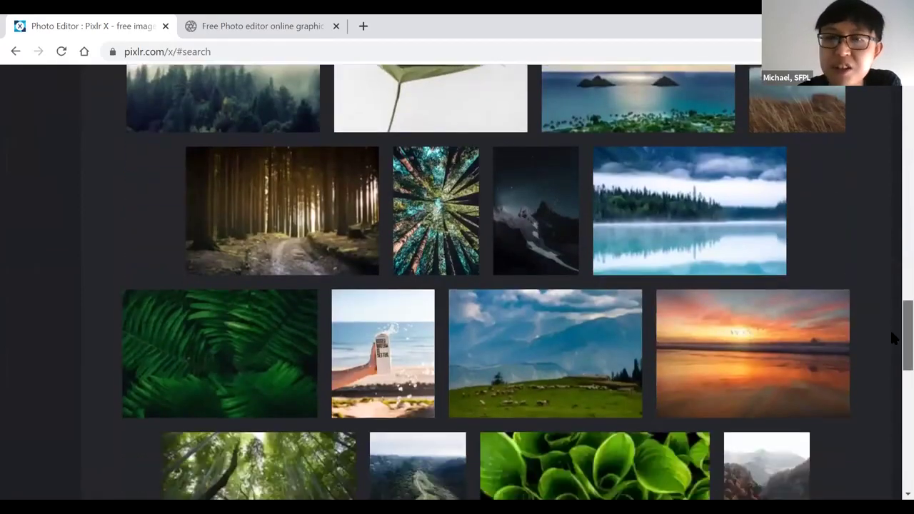
pyautogui.scroll(-1, 892, 338)
pyautogui.scroll(-3, 891, 350)
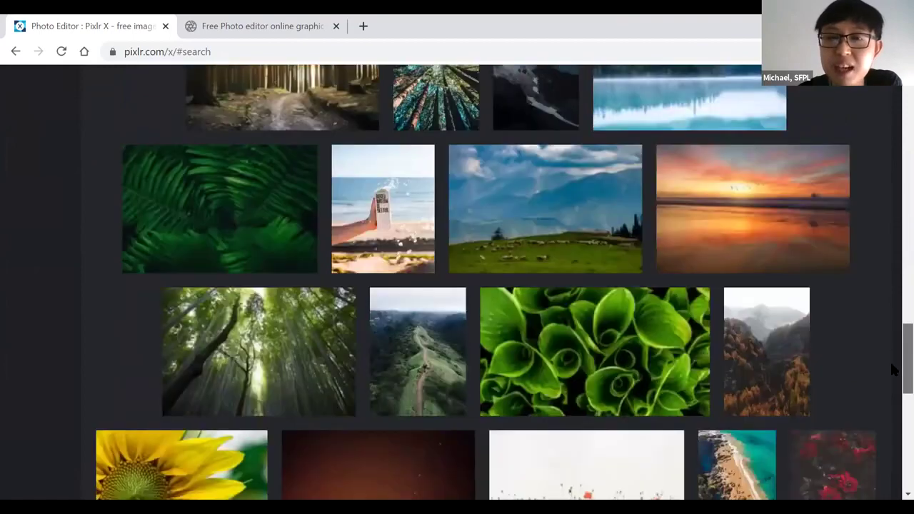
pyautogui.scroll(3, 892, 286)
pyautogui.scroll(15, 894, 265)
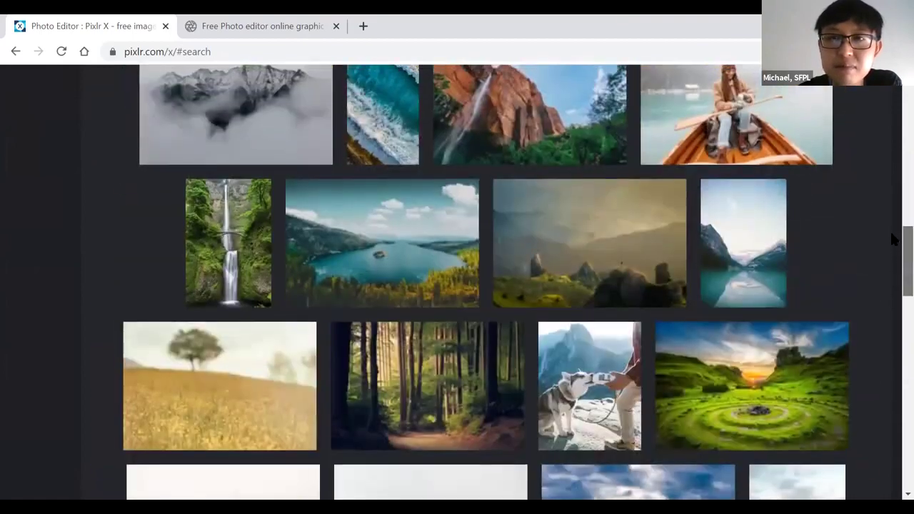
pyautogui.scroll(4, 893, 116)
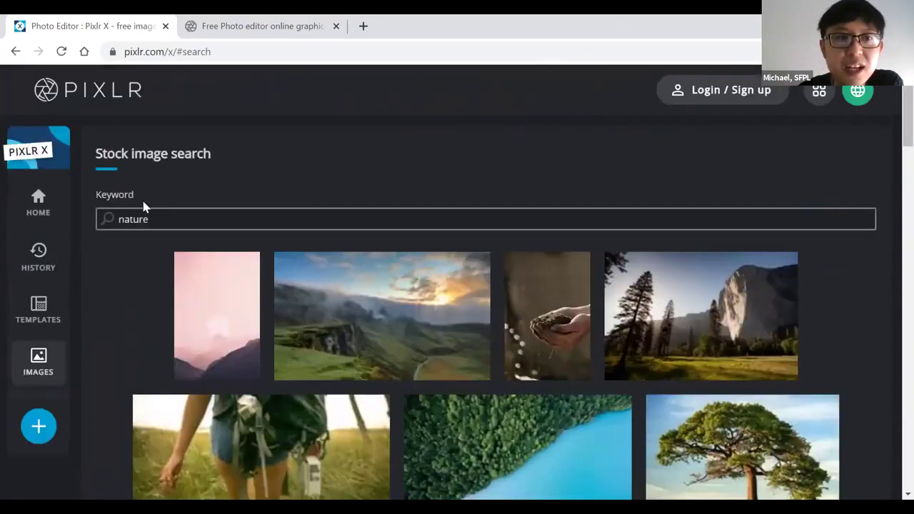
# Open the beach image from the pixlr class folder in the editor, starting from the Pixlr X start page.
pyautogui.click(39, 207)
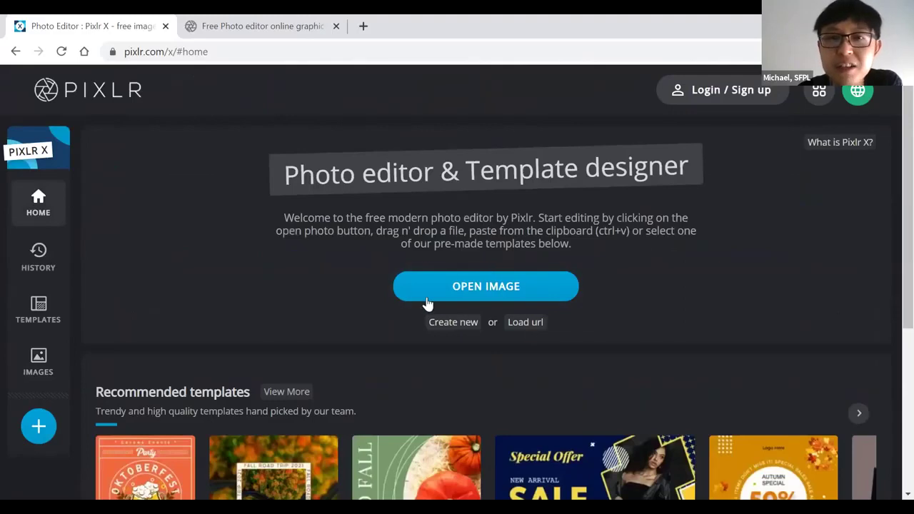
pyautogui.click(470, 287)
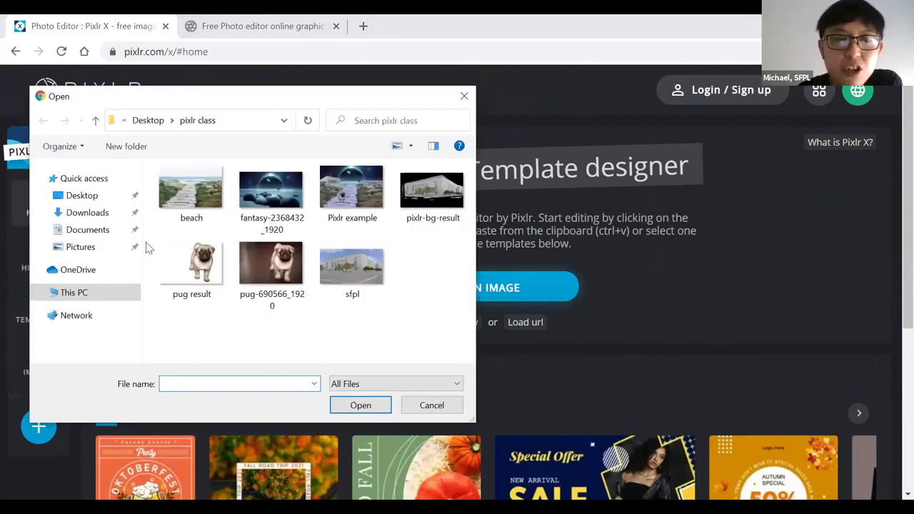
pyautogui.click(180, 200)
pyautogui.click(359, 405)
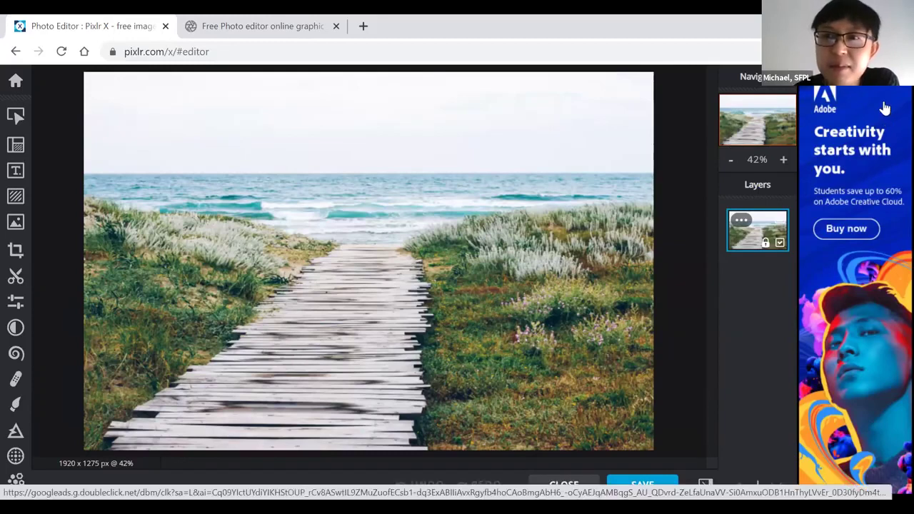
pyautogui.click(849, 74)
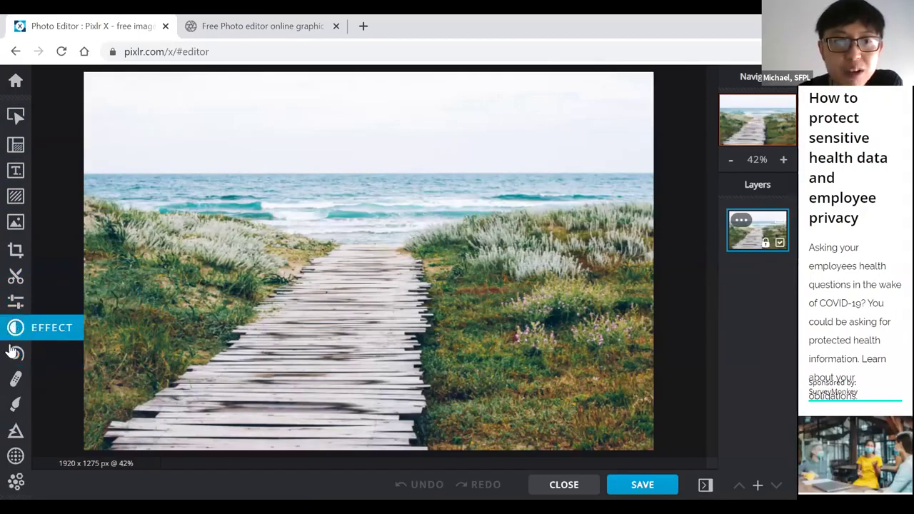
# Add the pug result image from the pixlr class folder as a new layer over the beach photo.
pyautogui.click(16, 223)
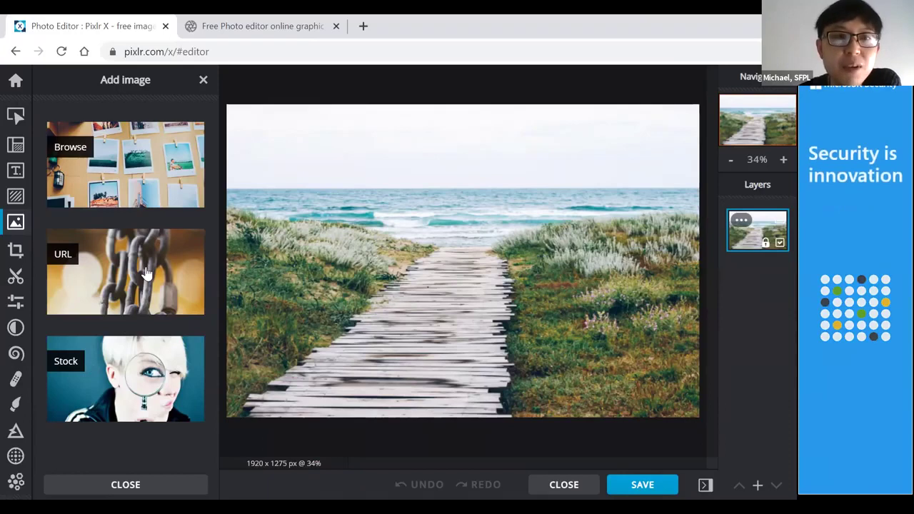
pyautogui.click(104, 160)
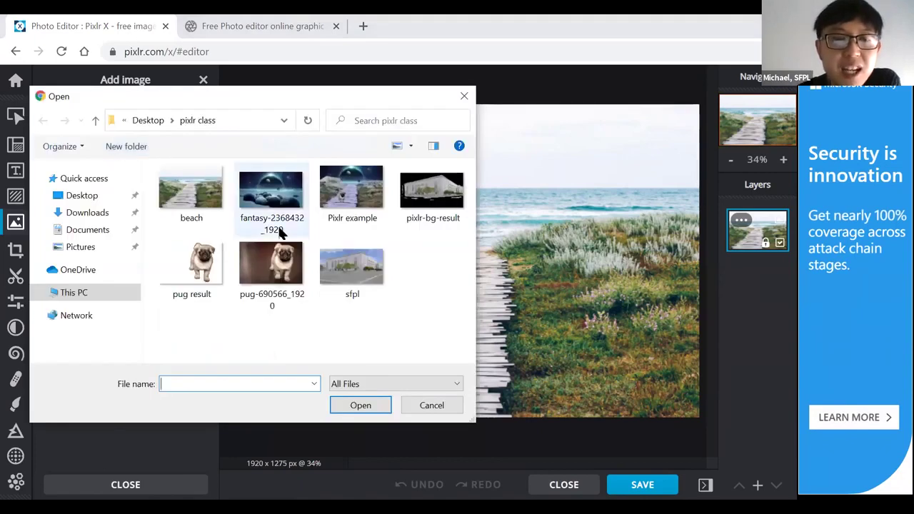
pyautogui.click(201, 262)
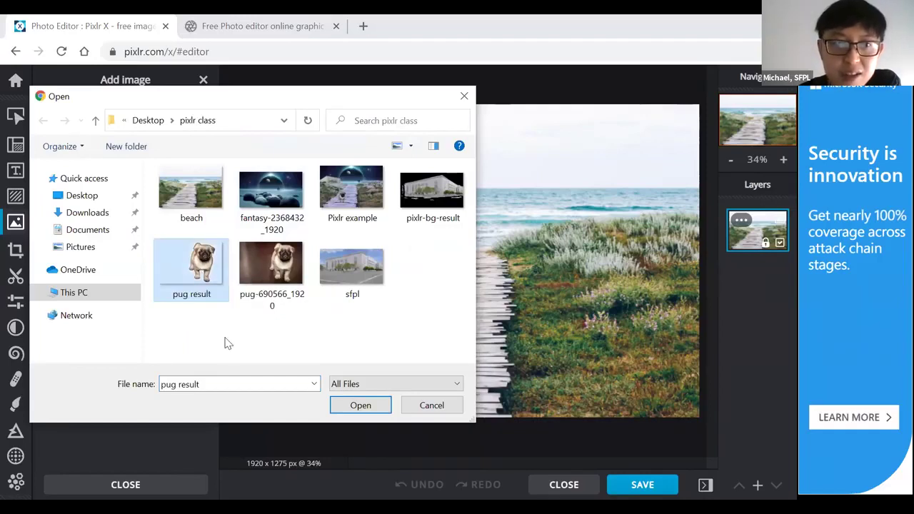
pyautogui.click(336, 406)
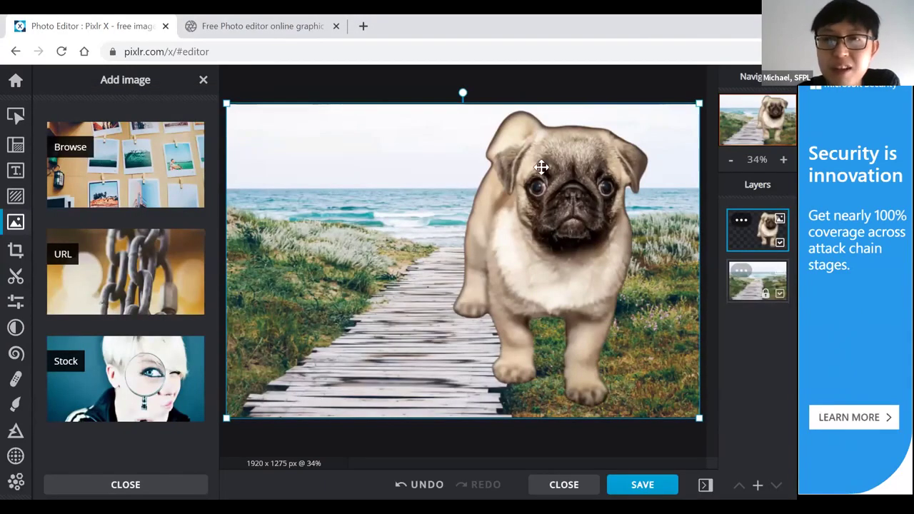
# Shrink the pug layer to about a third of its size and place it on the near end of the boardwalk.
pyautogui.moveTo(530, 186); pyautogui.dragTo(498, 218)
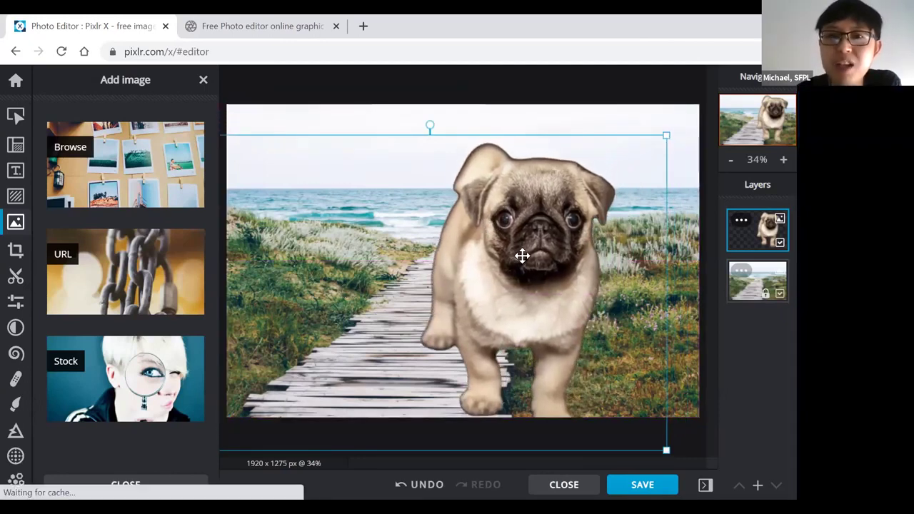
pyautogui.moveTo(483, 279); pyautogui.dragTo(513, 279)
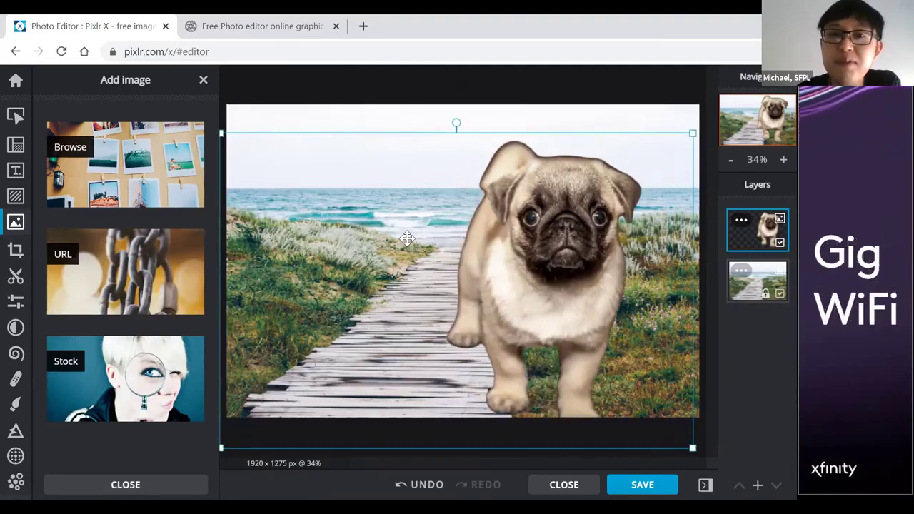
pyautogui.moveTo(547, 243); pyautogui.dragTo(456, 257)
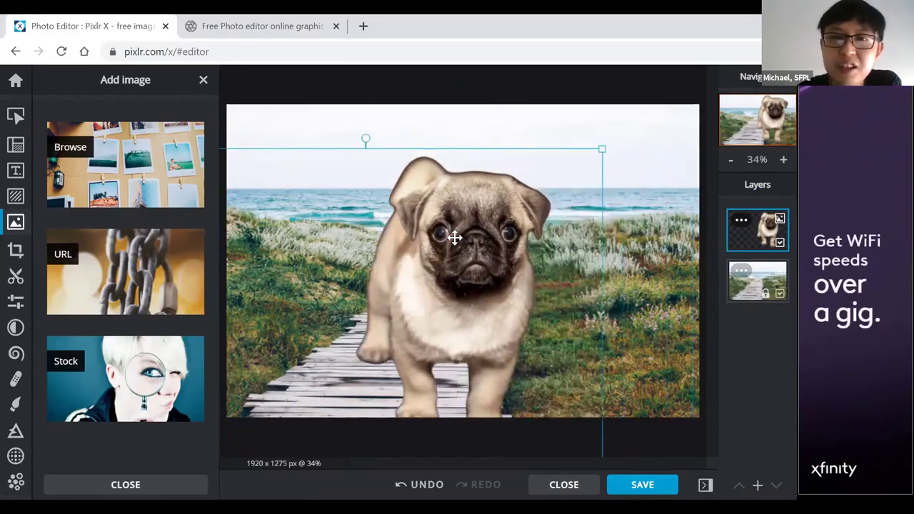
pyautogui.moveTo(598, 145); pyautogui.dragTo(511, 211)
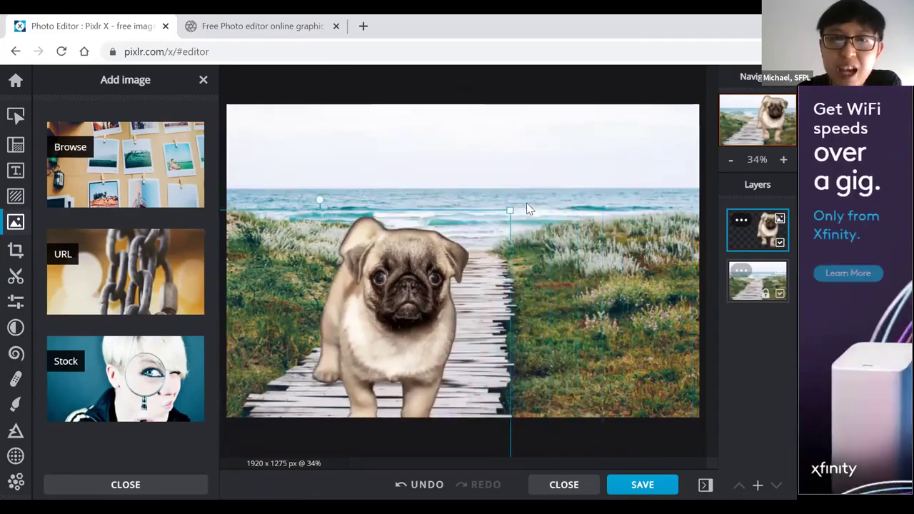
pyautogui.moveTo(343, 265); pyautogui.dragTo(390, 240)
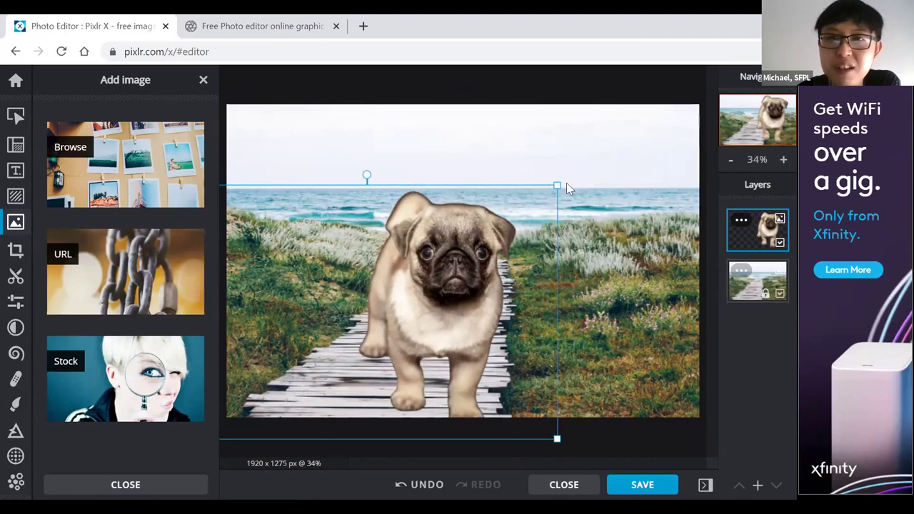
pyautogui.moveTo(558, 184); pyautogui.dragTo(389, 315)
pyautogui.moveTo(324, 350); pyautogui.dragTo(434, 307)
pyautogui.moveTo(503, 259); pyautogui.dragTo(424, 308)
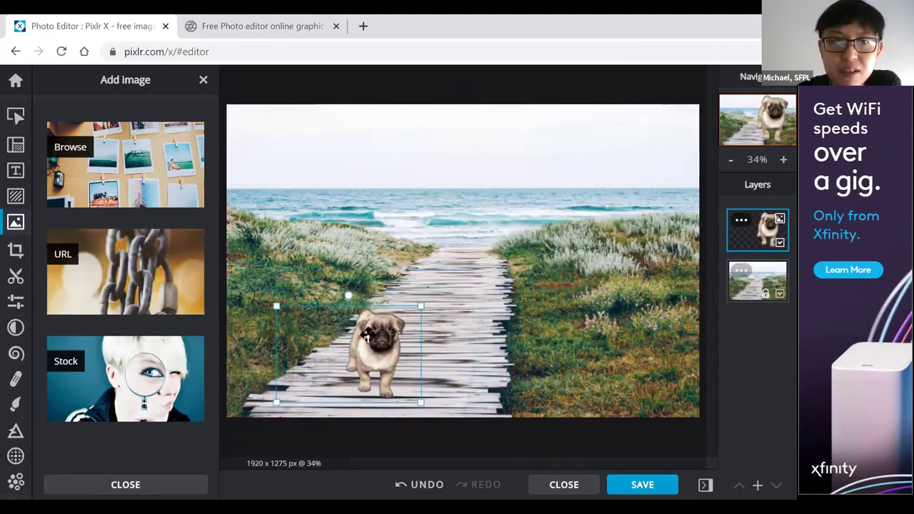
# Move the pug farther up toward the middle of the boardwalk and scale it slightly smaller.
pyautogui.moveTo(367, 334); pyautogui.dragTo(424, 317)
pyautogui.moveTo(480, 286); pyautogui.dragTo(469, 300)
pyautogui.moveTo(414, 346); pyautogui.dragTo(428, 342)
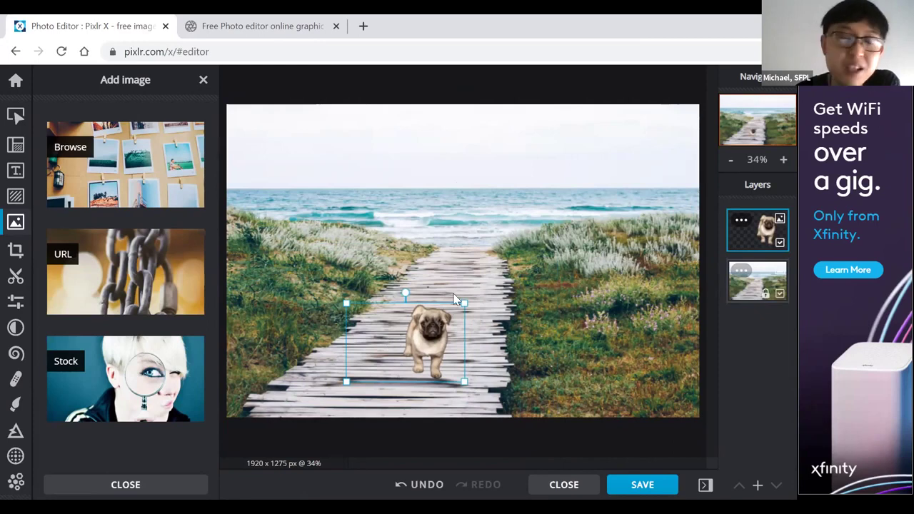
pyautogui.moveTo(428, 330); pyautogui.dragTo(430, 303)
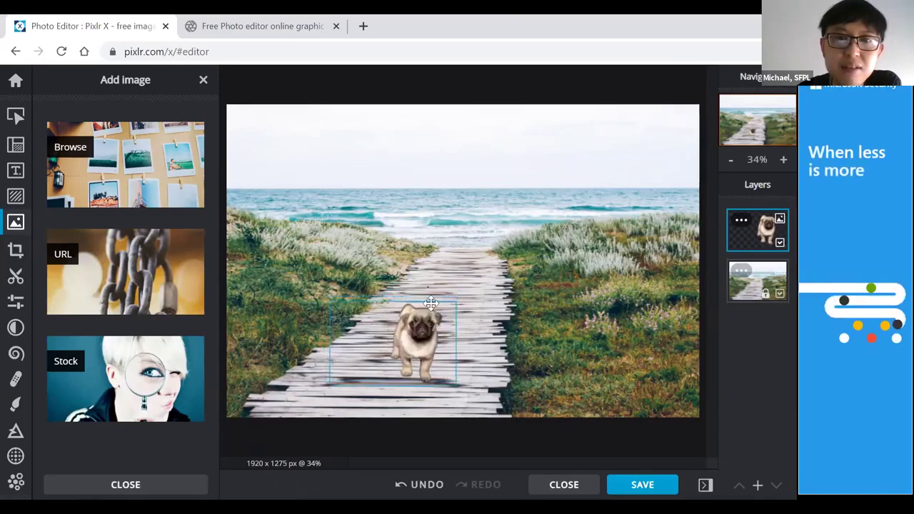
pyautogui.click(449, 278)
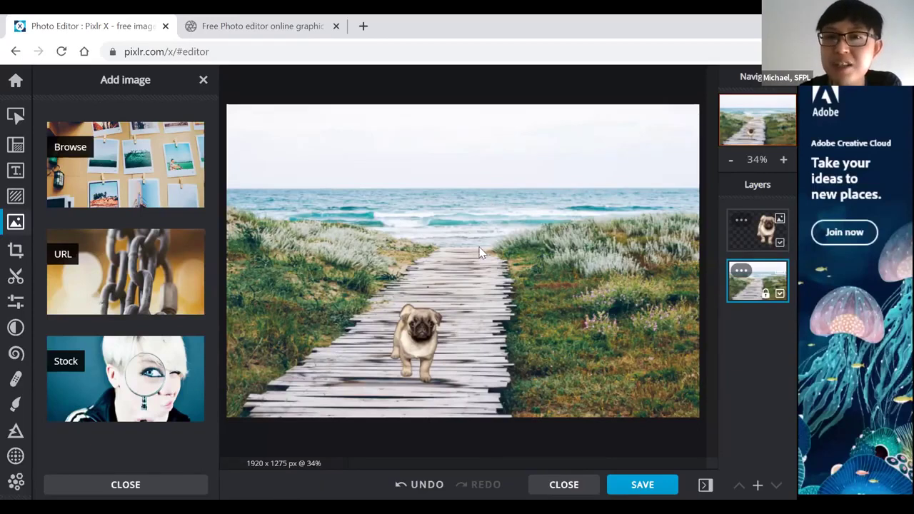
# Shift the pug slightly toward the boardwalk's left edge, selecting the beach and pug layers in turn between moves.
pyautogui.moveTo(405, 336); pyautogui.dragTo(388, 340)
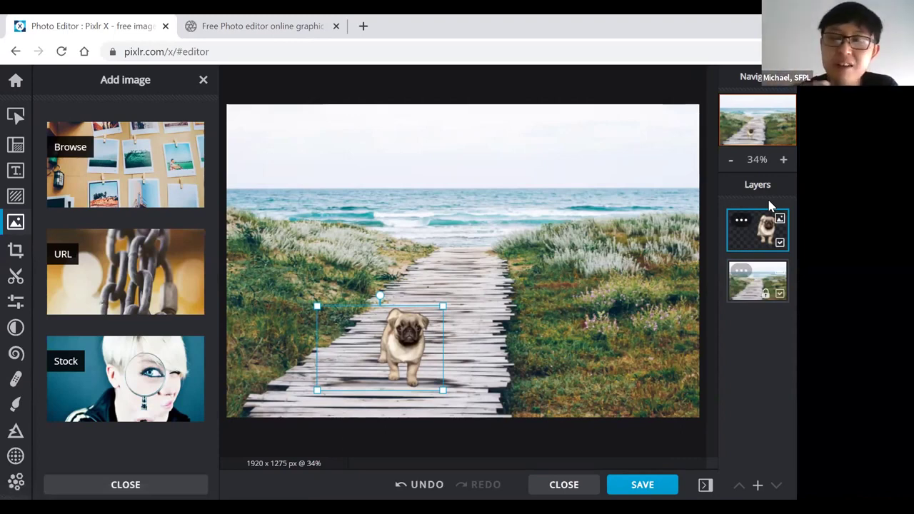
pyautogui.click(762, 289)
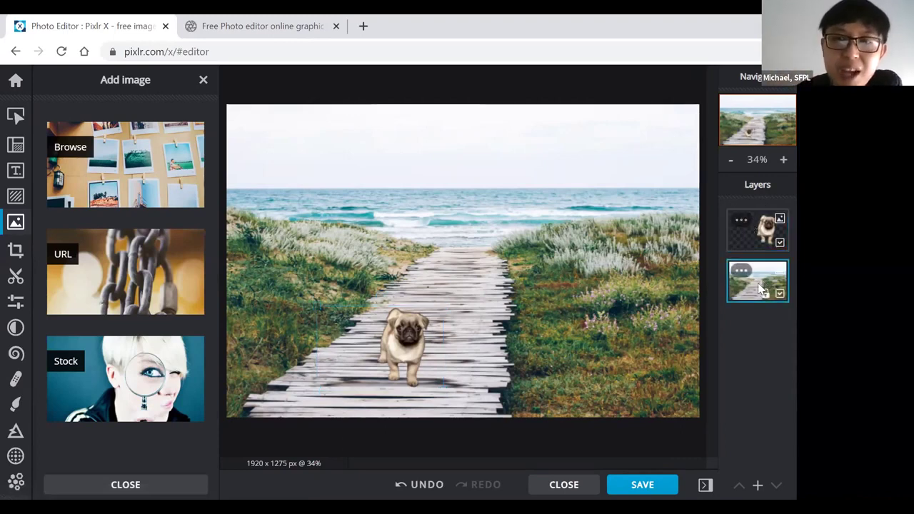
pyautogui.click(744, 230)
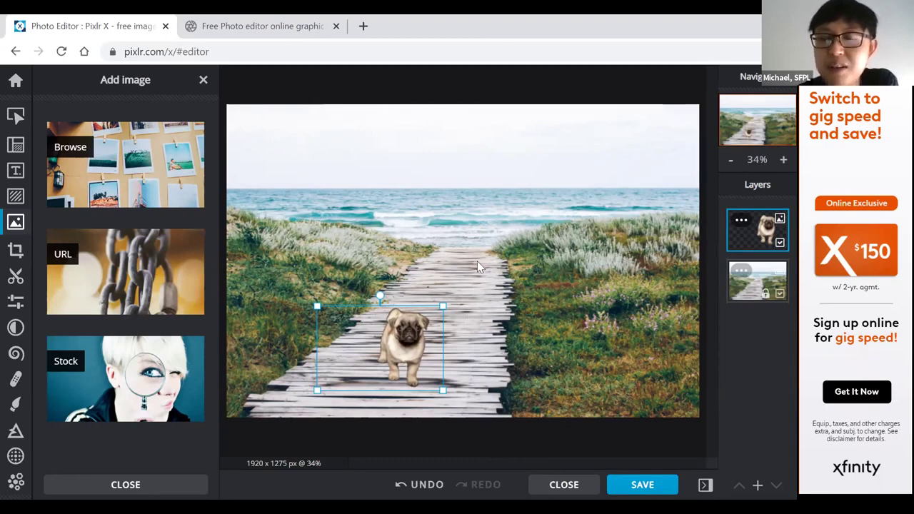
pyautogui.moveTo(412, 324); pyautogui.dragTo(379, 346)
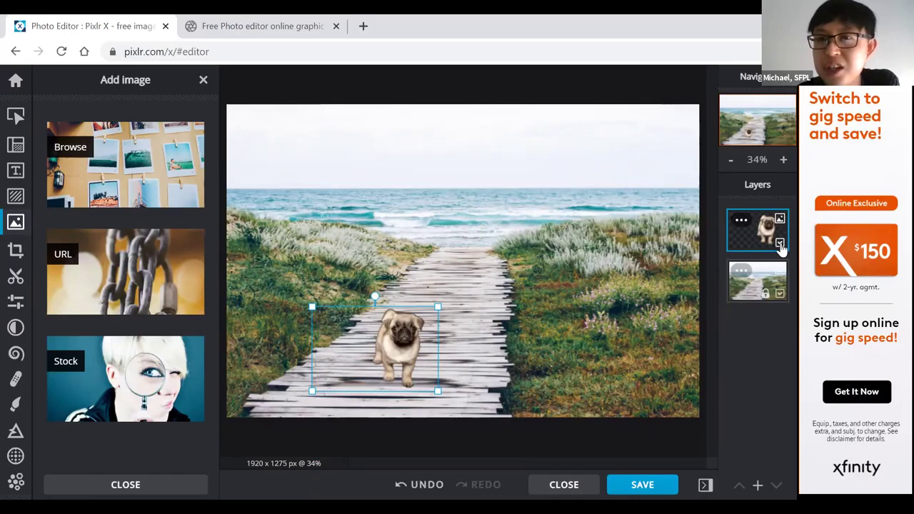
# Hide and show the pug layer several times, and hide and show the beach layer once.
pyautogui.click(780, 243)
pyautogui.click(780, 243)
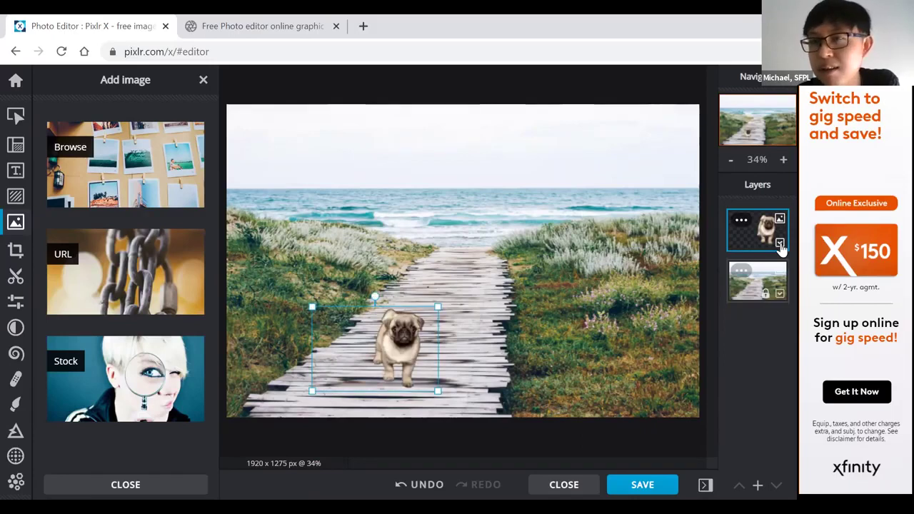
pyautogui.click(780, 243)
pyautogui.click(780, 243)
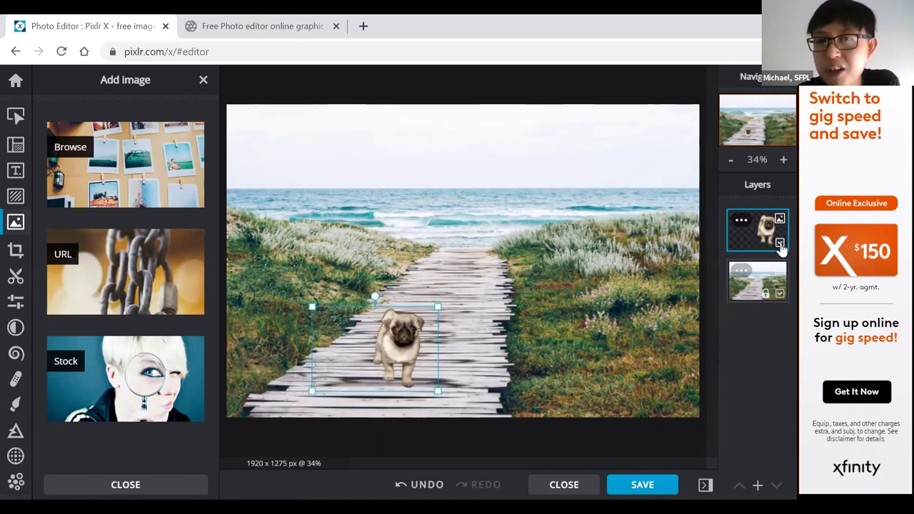
pyautogui.click(780, 243)
pyautogui.click(780, 244)
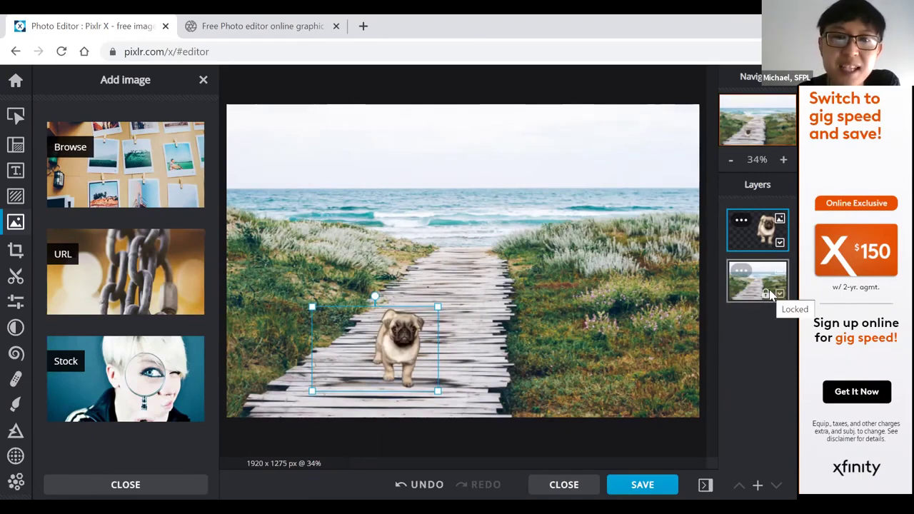
pyautogui.click(780, 293)
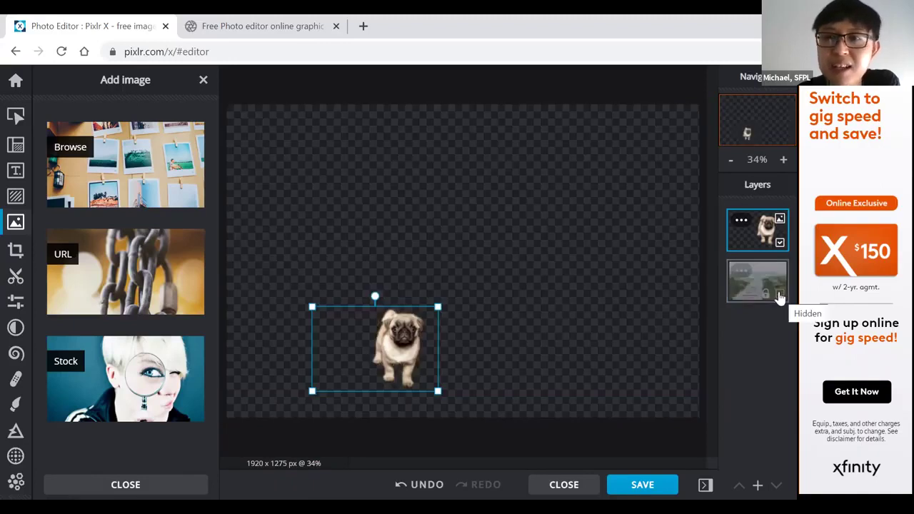
pyautogui.click(779, 294)
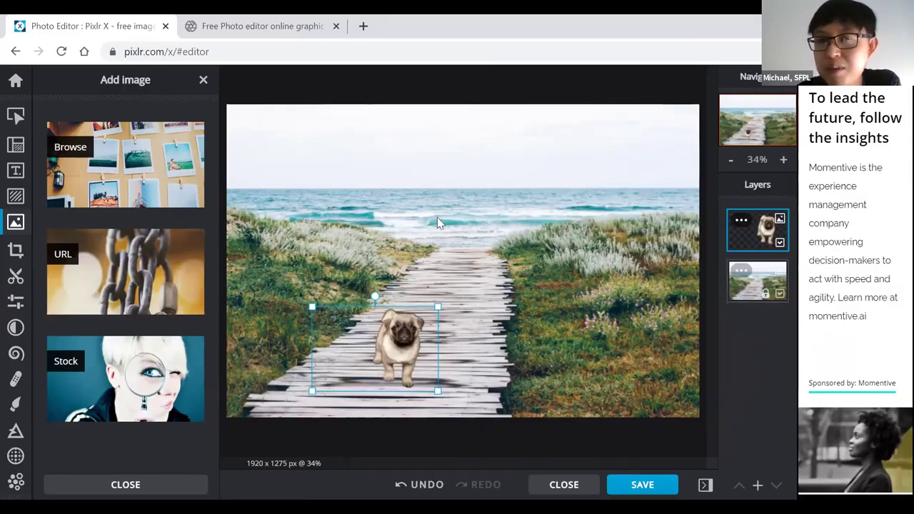
# Examine the beach layer's available blend modes and its transparency setting, keeping blend mode None and transparency 100.
pyautogui.click(739, 275)
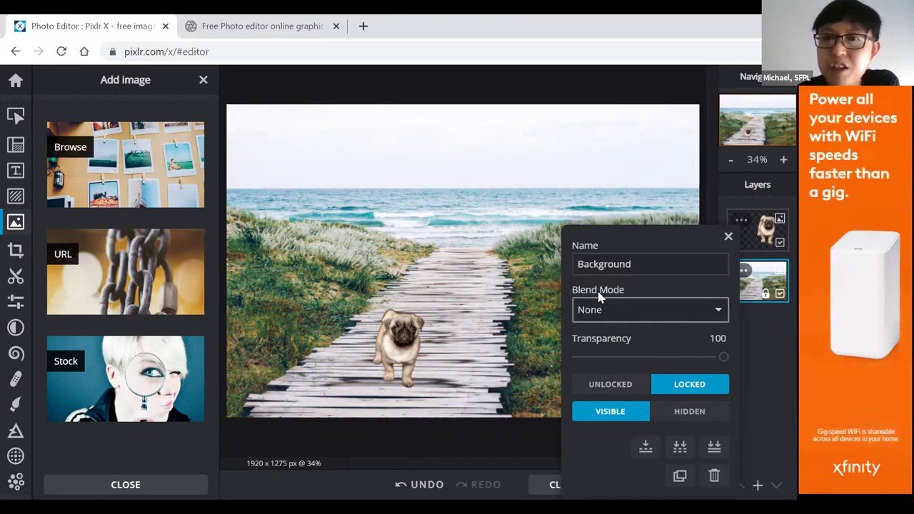
pyautogui.click(685, 317)
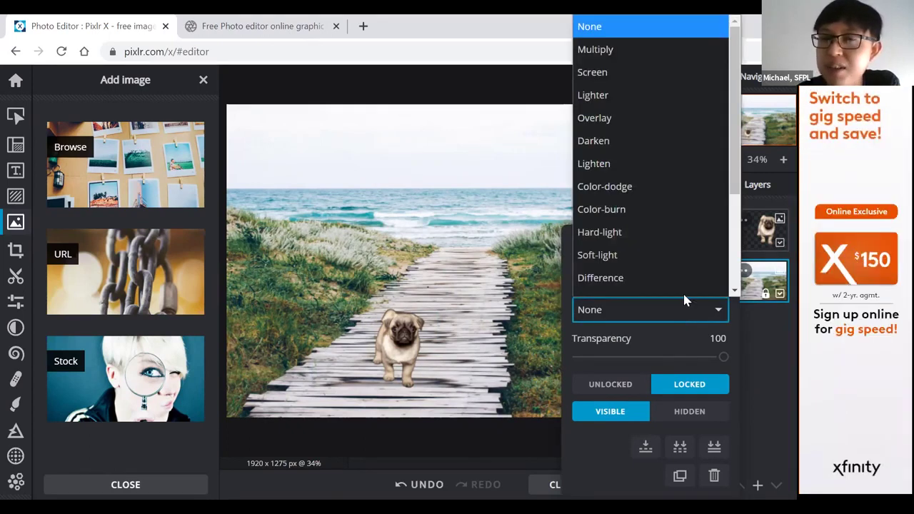
pyautogui.scroll(-1, 671, 214)
pyautogui.scroll(-3, 660, 208)
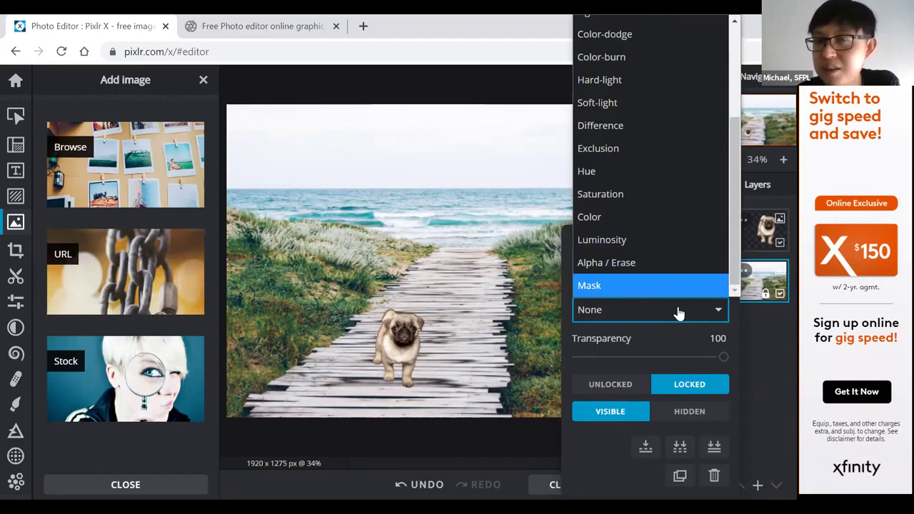
pyautogui.click(600, 346)
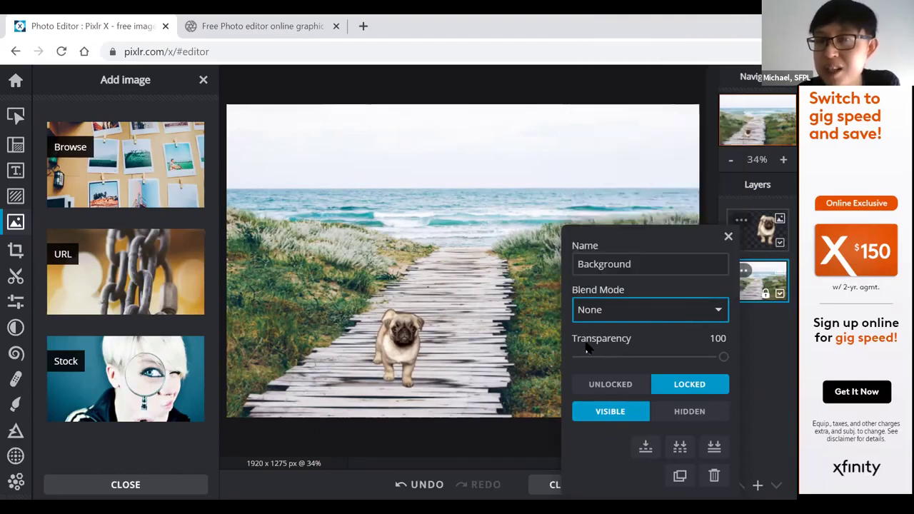
pyautogui.moveTo(722, 359); pyautogui.dragTo(740, 350)
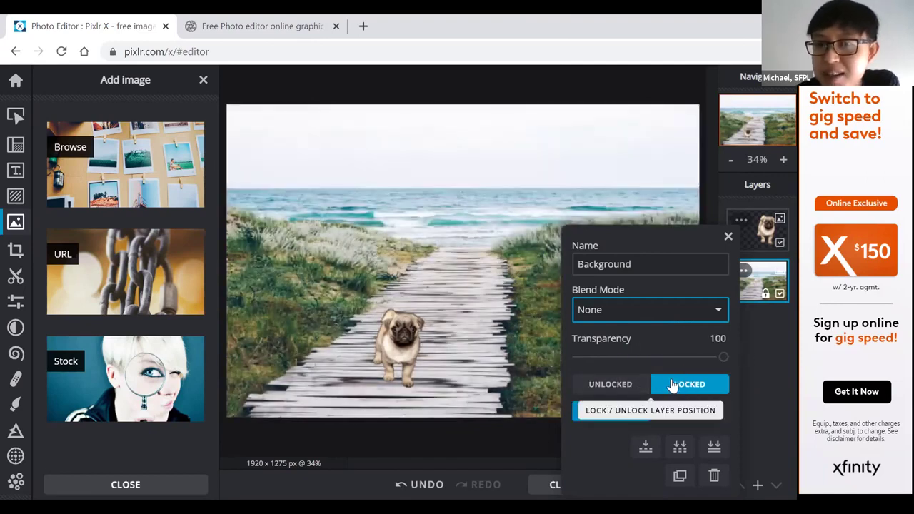
# Unlock the beach layer's position, lock it again, and review its layer settings.
pyautogui.click(612, 387)
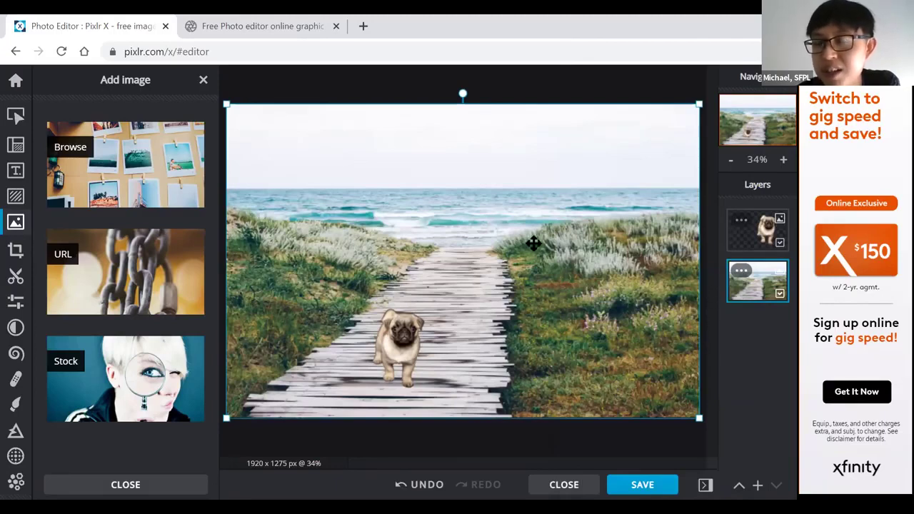
pyautogui.click(741, 271)
pyautogui.click(685, 388)
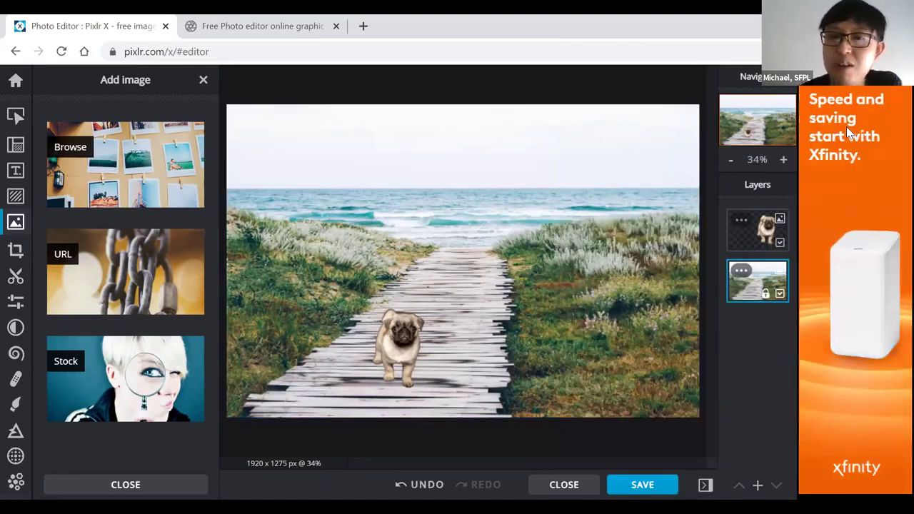
pyautogui.click(742, 272)
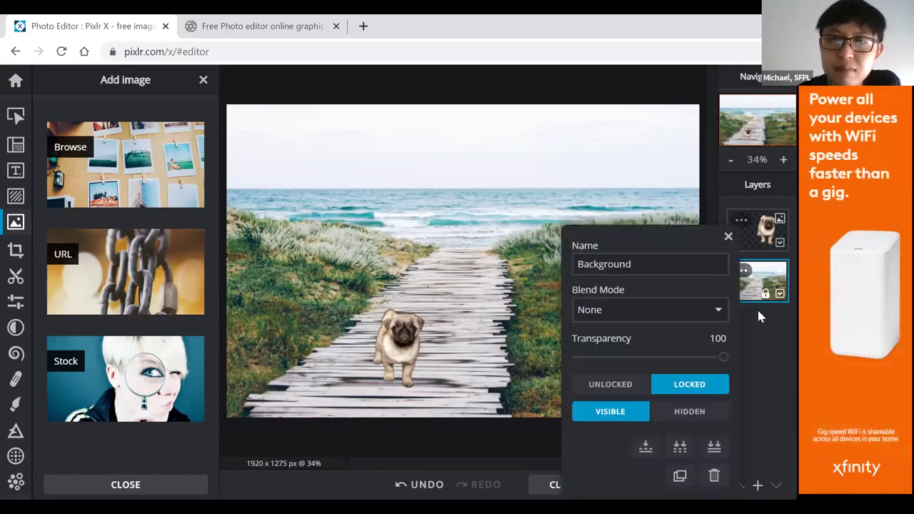
pyautogui.click(728, 236)
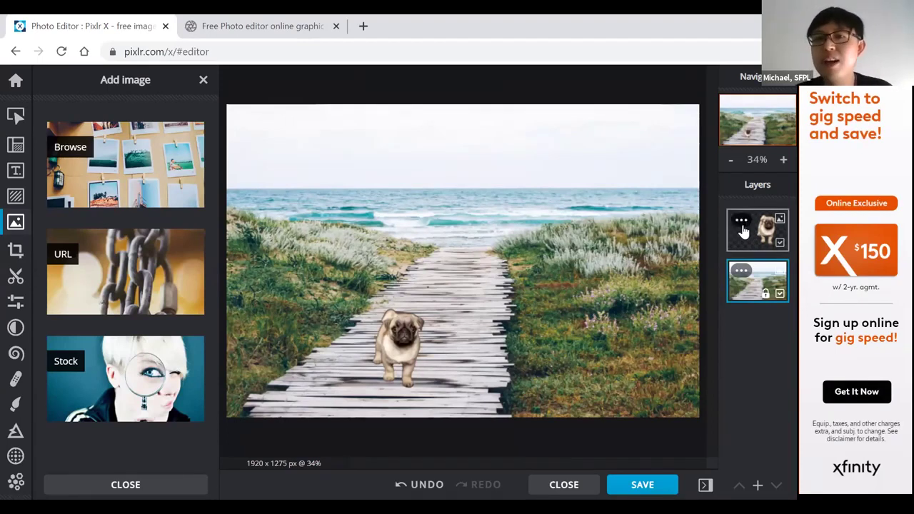
pyautogui.click(741, 275)
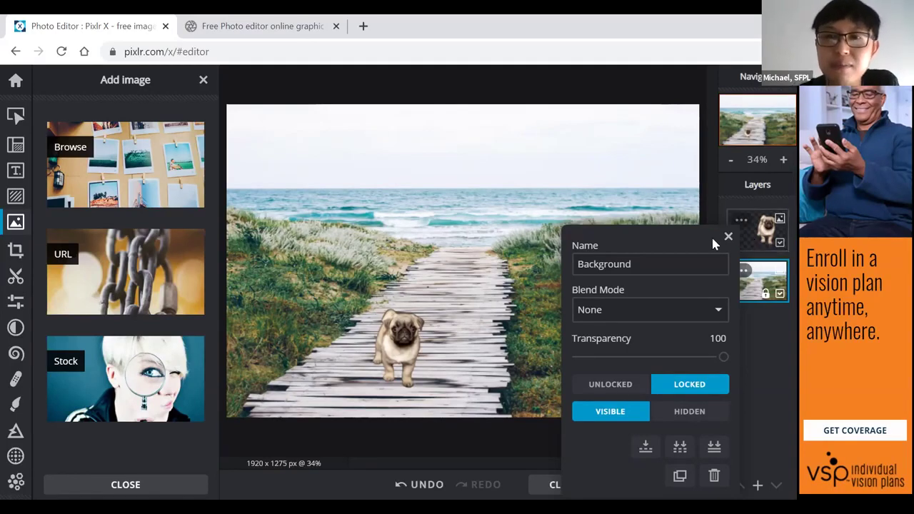
pyautogui.click(728, 236)
# Enlarge the pug slightly on the boardwalk and set the Cutout tool to Remove mode.
pyautogui.click(360, 301)
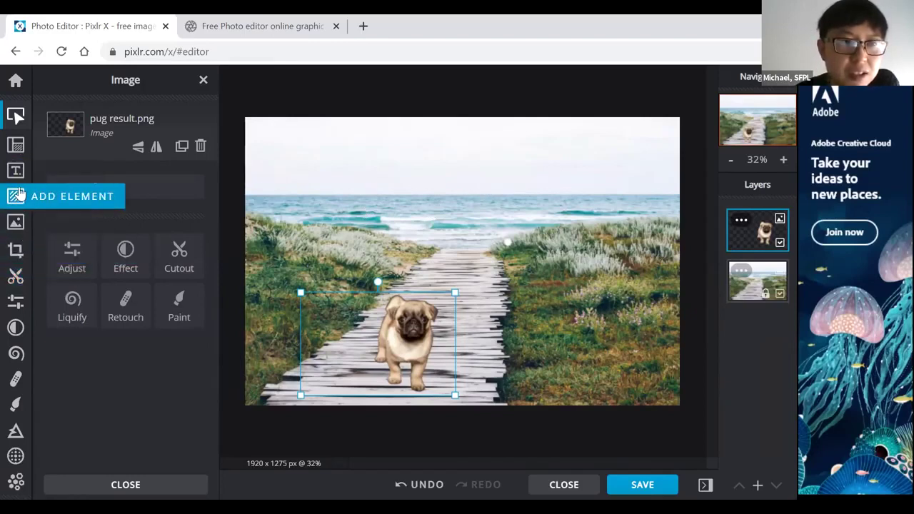
pyautogui.click(14, 284)
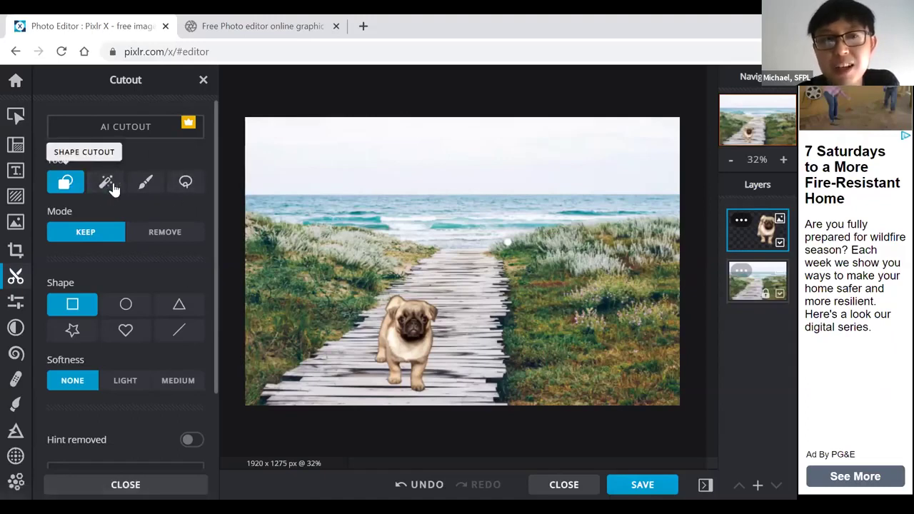
pyautogui.click(159, 234)
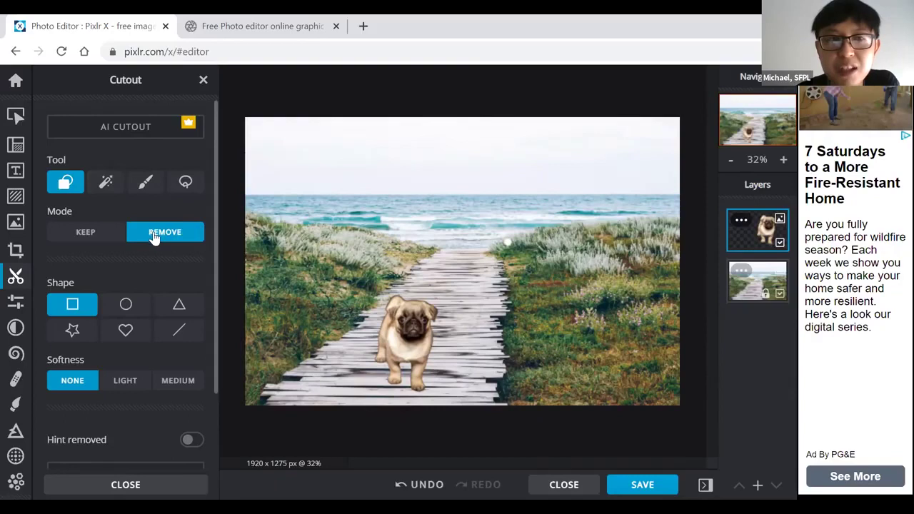
pyautogui.scroll(1, 289, 229)
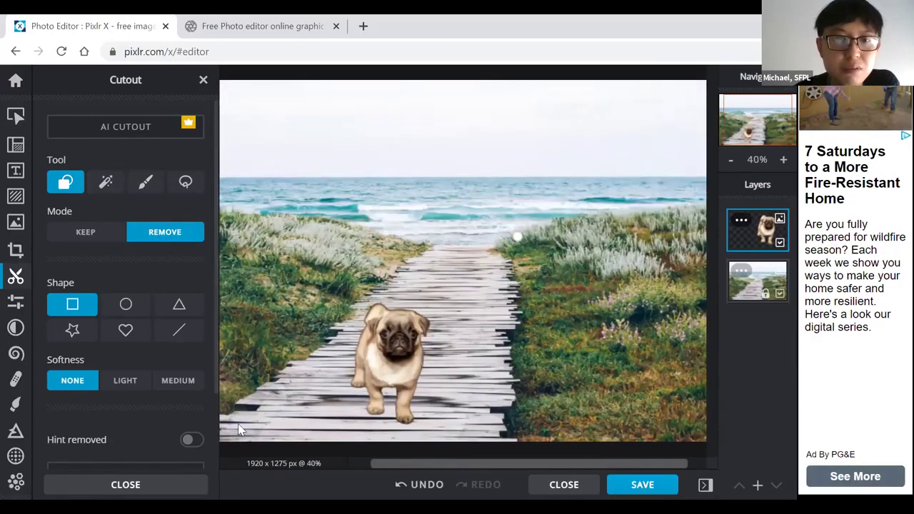
pyautogui.click(278, 468)
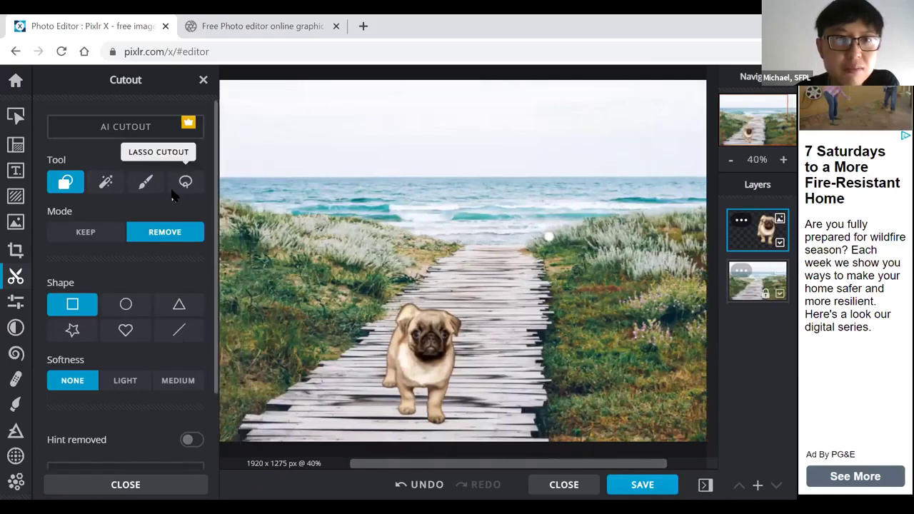
# Unlock the beach layer and erase a line along the shoreline between sea and dunes using Draw Cutout at 50 px.
pyautogui.click(146, 185)
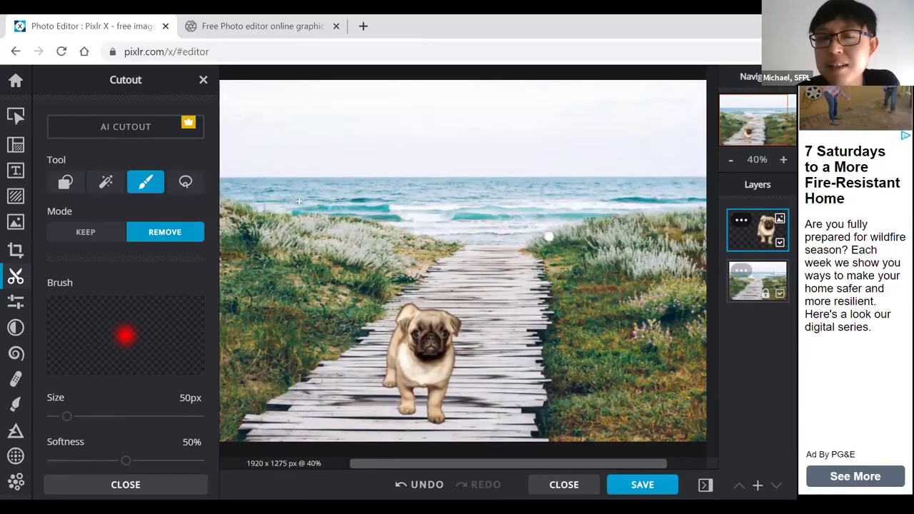
pyautogui.click(741, 271)
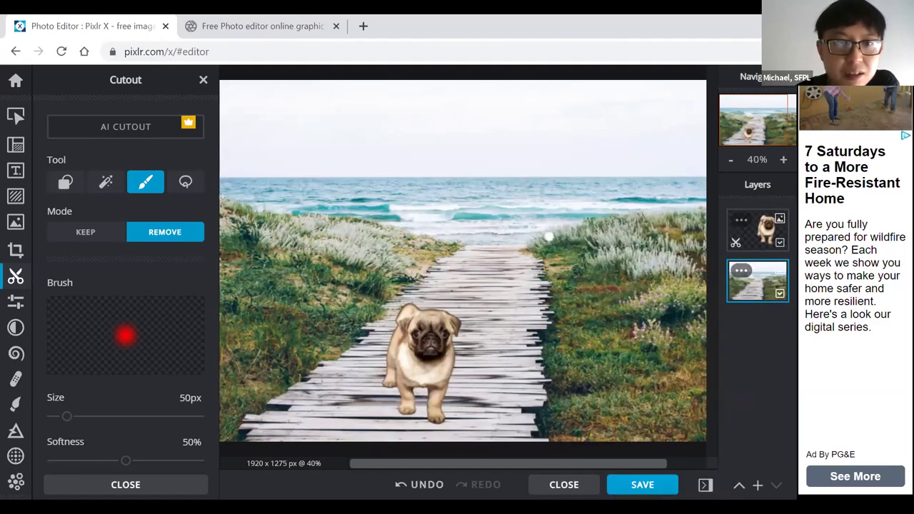
pyautogui.moveTo(238, 203)
pyautogui.mouseDown()
pyautogui.moveTo(512, 243)
pyautogui.moveTo(598, 218)
pyautogui.moveTo(707, 207)
pyautogui.mouseUp()
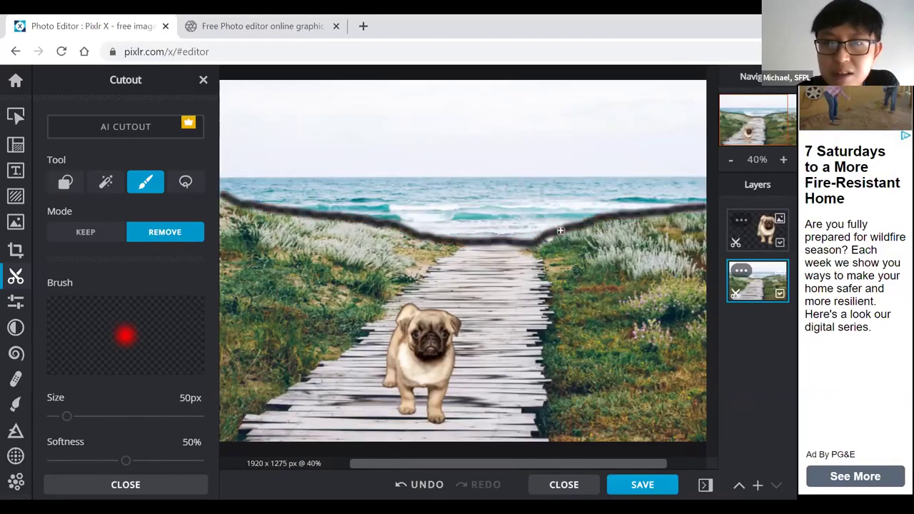
pyautogui.moveTo(220, 201); pyautogui.dragTo(226, 198)
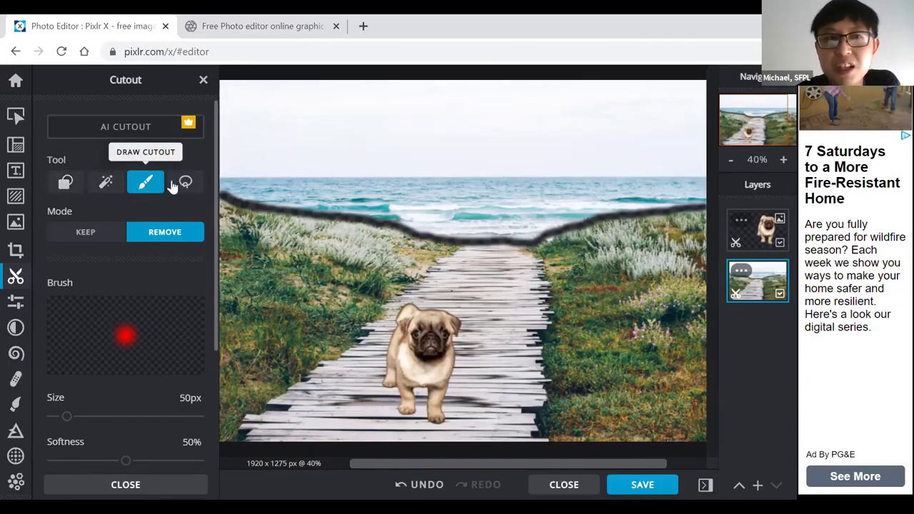
# Remove the sky from the beach layer with a rectangular Shape Cutout, and erase the leftover strips along its edges with Draw Cutout.
pyautogui.click(67, 185)
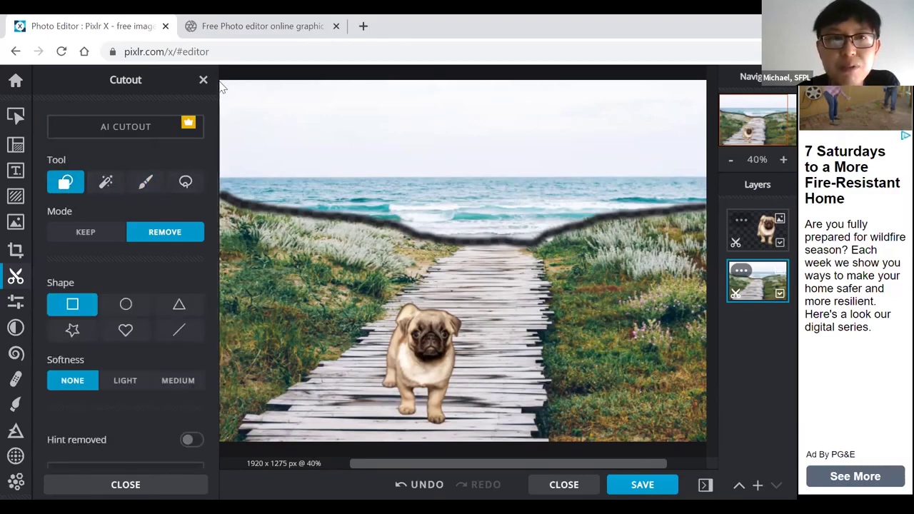
pyautogui.moveTo(259, 85); pyautogui.dragTo(711, 188)
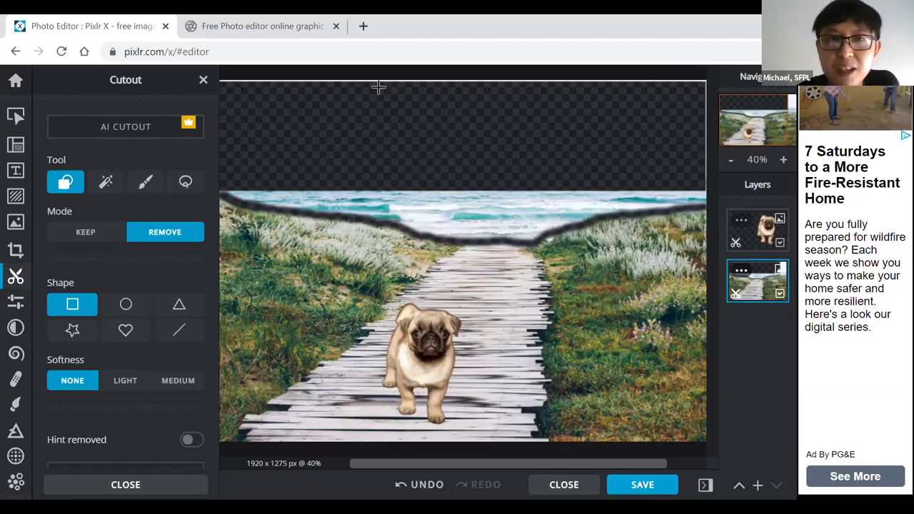
pyautogui.click(145, 184)
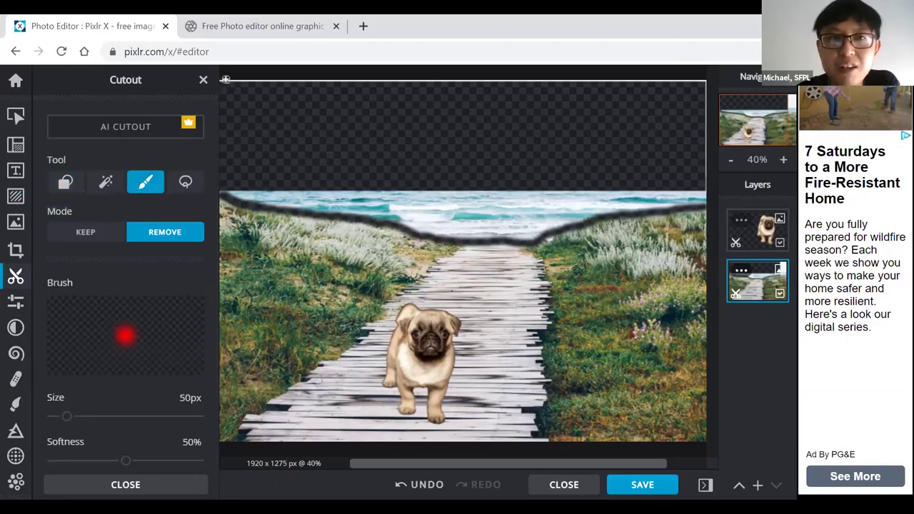
pyautogui.moveTo(221, 81); pyautogui.dragTo(684, 81)
pyautogui.moveTo(703, 84); pyautogui.dragTo(702, 131)
pyautogui.moveTo(706, 180); pyautogui.dragTo(702, 183)
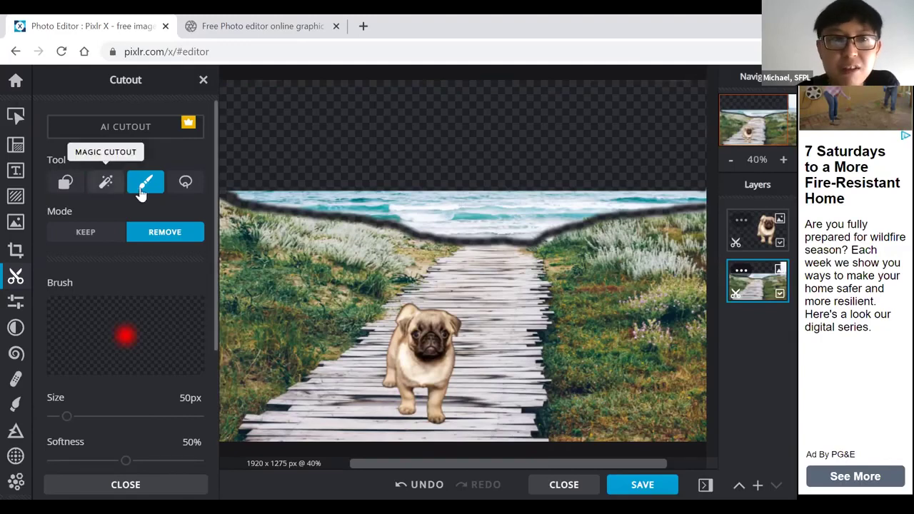
# Remove the sea from the beach layer with a Lasso Cutout, and erase the leftover fringes along the dunes with Draw Cutout.
pyautogui.click(184, 182)
pyautogui.moveTo(284, 209)
pyautogui.mouseDown()
pyautogui.moveTo(443, 238)
pyautogui.moveTo(517, 238)
pyautogui.moveTo(694, 209)
pyautogui.moveTo(707, 205)
pyautogui.moveTo(707, 193)
pyautogui.moveTo(630, 182)
pyautogui.moveTo(310, 175)
pyautogui.moveTo(226, 187)
pyautogui.mouseUp()
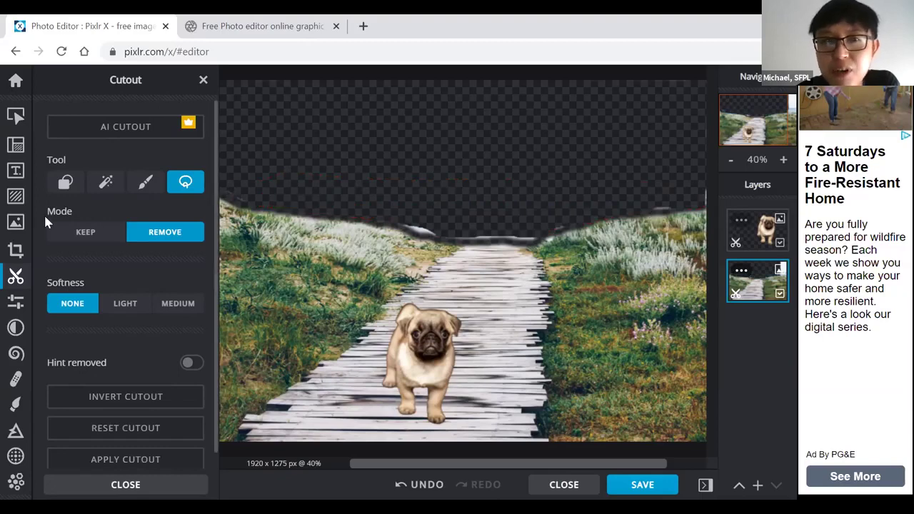
pyautogui.click(134, 189)
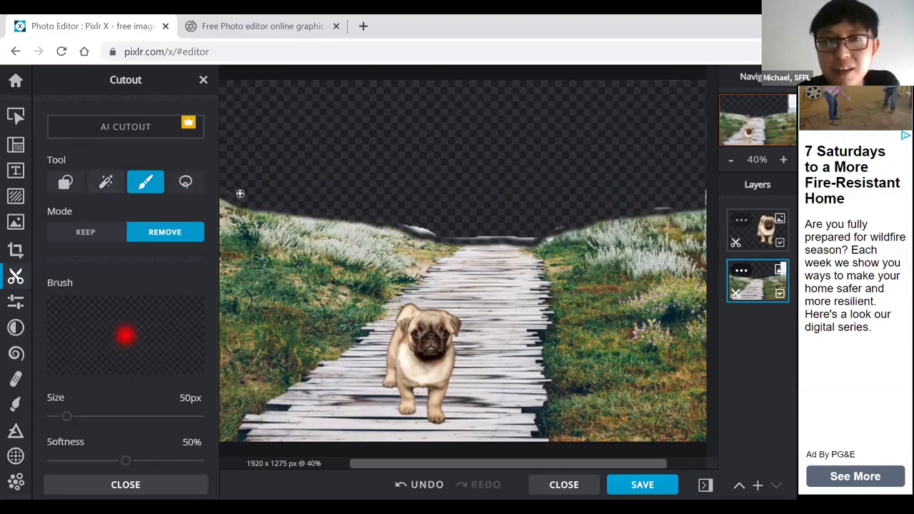
pyautogui.moveTo(243, 199); pyautogui.dragTo(433, 230)
pyautogui.moveTo(374, 217)
pyautogui.mouseDown()
pyautogui.moveTo(446, 235)
pyautogui.moveTo(532, 237)
pyautogui.moveTo(571, 224)
pyautogui.mouseUp()
pyautogui.moveTo(634, 212)
pyautogui.mouseDown()
pyautogui.moveTo(703, 195)
pyautogui.moveTo(707, 204)
pyautogui.moveTo(711, 136)
pyautogui.mouseUp()
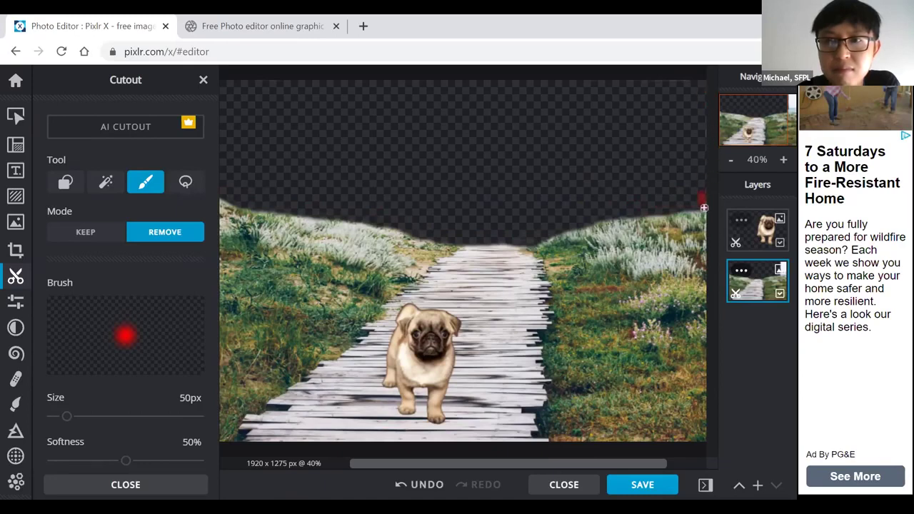
pyautogui.moveTo(704, 208); pyautogui.dragTo(705, 118)
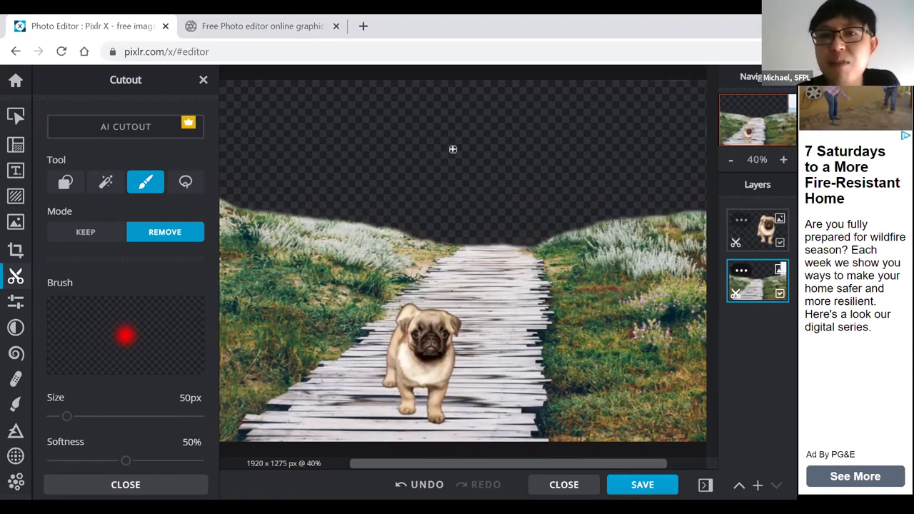
# Add the fantasy-2368432_1920 image from the pixlr class folder and move its layer below the beach layer.
pyautogui.click(13, 224)
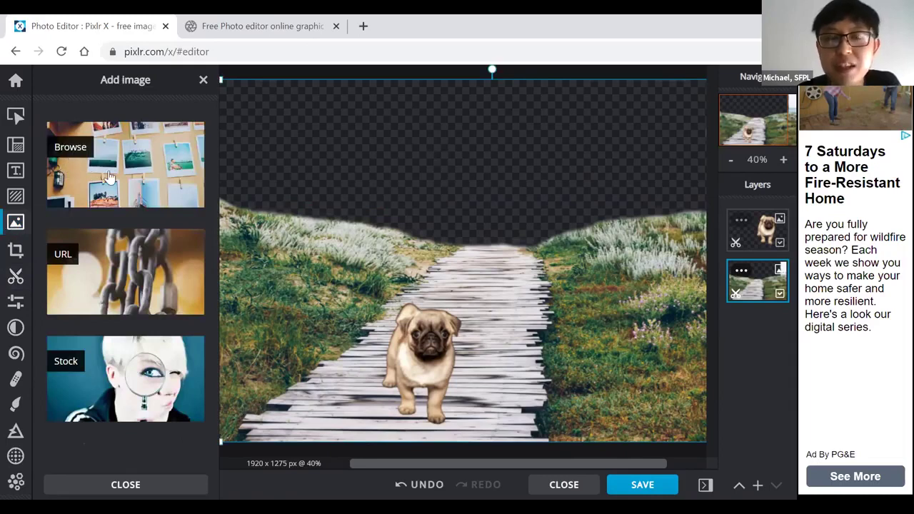
pyautogui.click(79, 161)
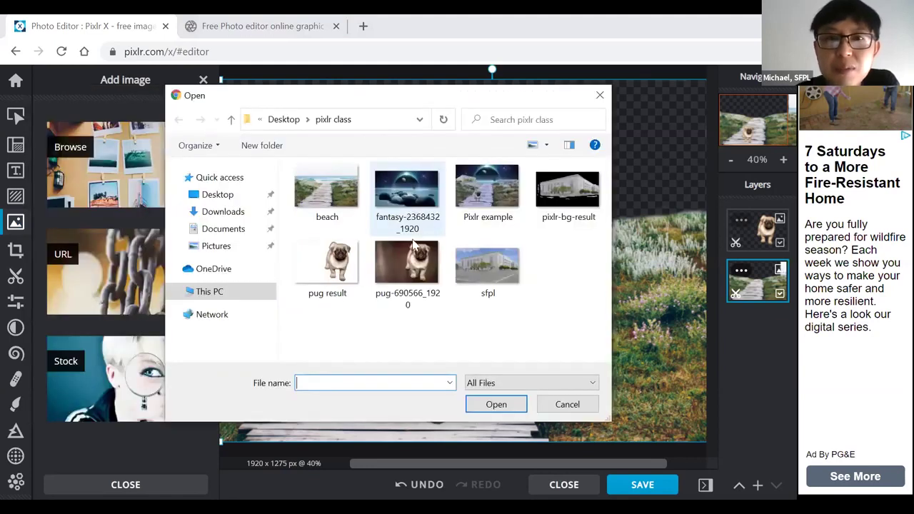
pyautogui.click(420, 186)
pyautogui.click(497, 410)
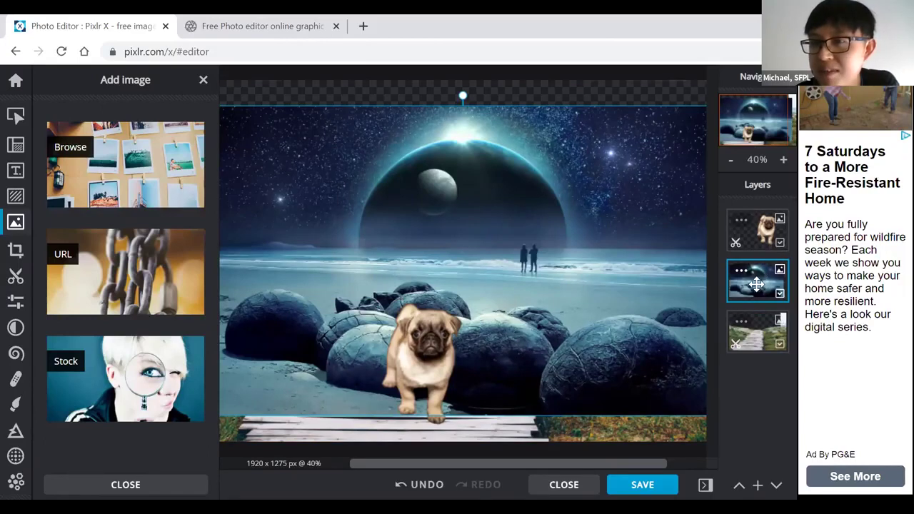
pyautogui.moveTo(756, 285); pyautogui.dragTo(758, 337)
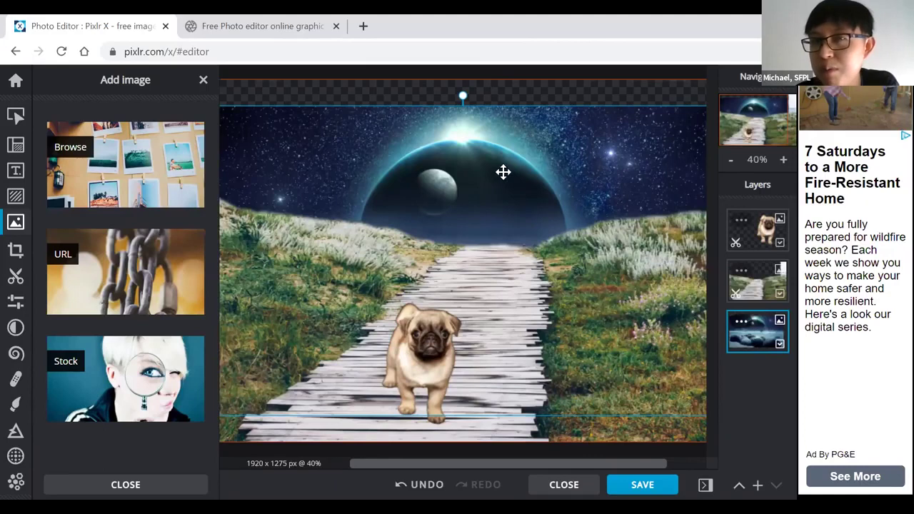
# Hide the beach layer, move the fantasy image up to the canvas's upper edge, and show the beach layer again.
pyautogui.moveTo(426, 180); pyautogui.dragTo(428, 185)
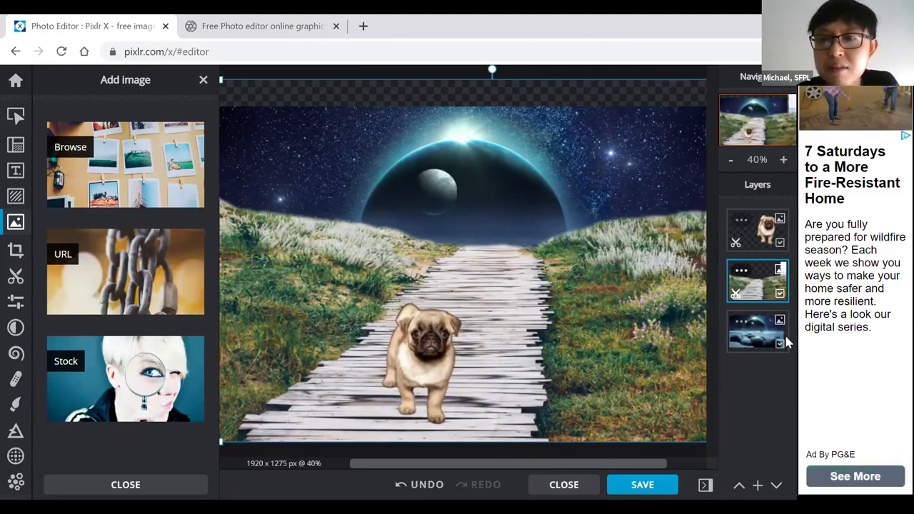
pyautogui.click(779, 296)
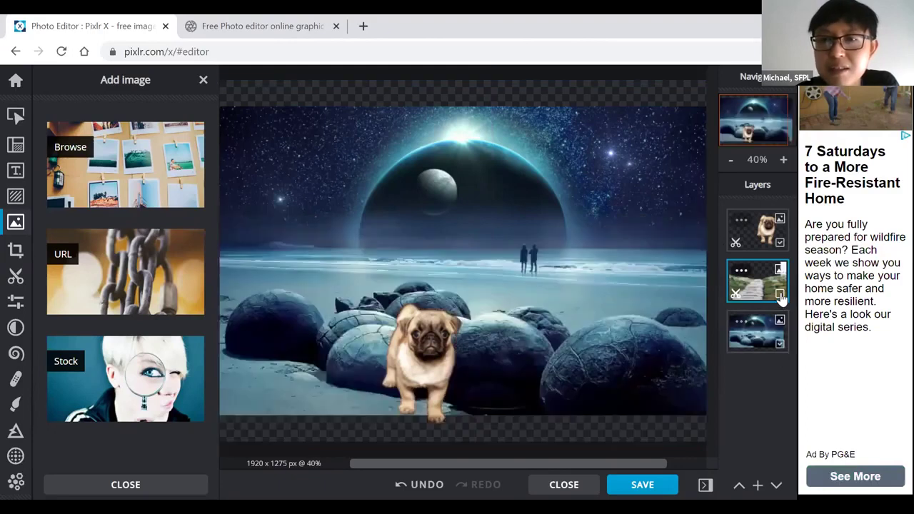
pyautogui.click(767, 323)
pyautogui.moveTo(474, 225); pyautogui.dragTo(474, 210)
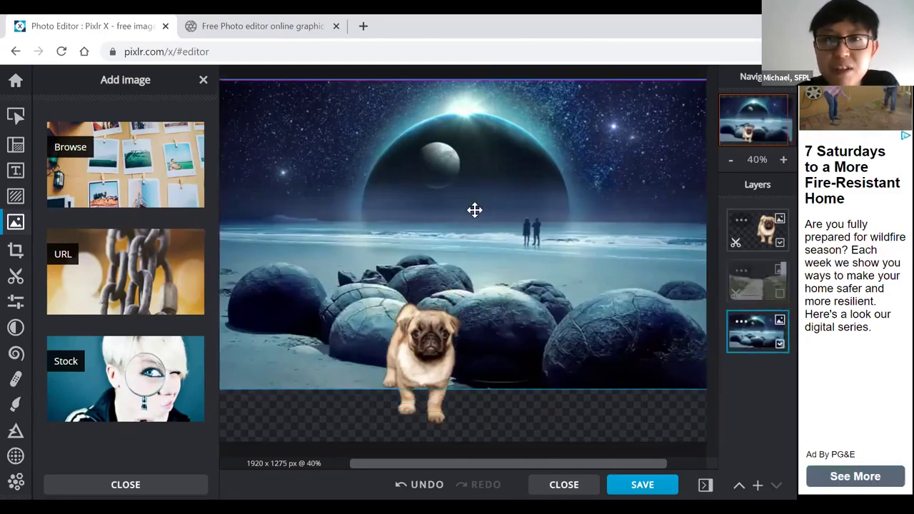
pyautogui.click(780, 297)
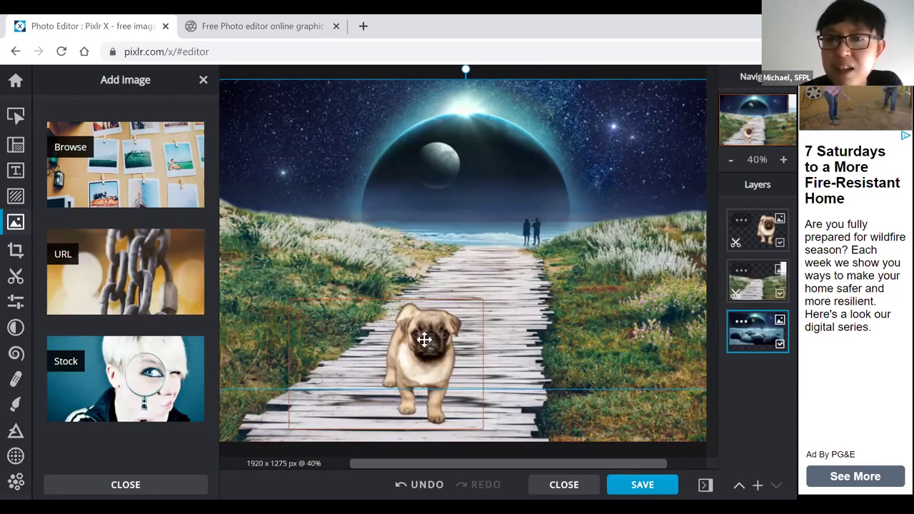
# Nudge the pug slightly on the boardwalk, and switch the beach and pug layers' visibility off and on.
pyautogui.moveTo(424, 340)
pyautogui.mouseDown()
pyautogui.moveTo(434, 368)
pyautogui.moveTo(452, 362)
pyautogui.moveTo(446, 329)
pyautogui.moveTo(412, 346)
pyautogui.mouseUp()
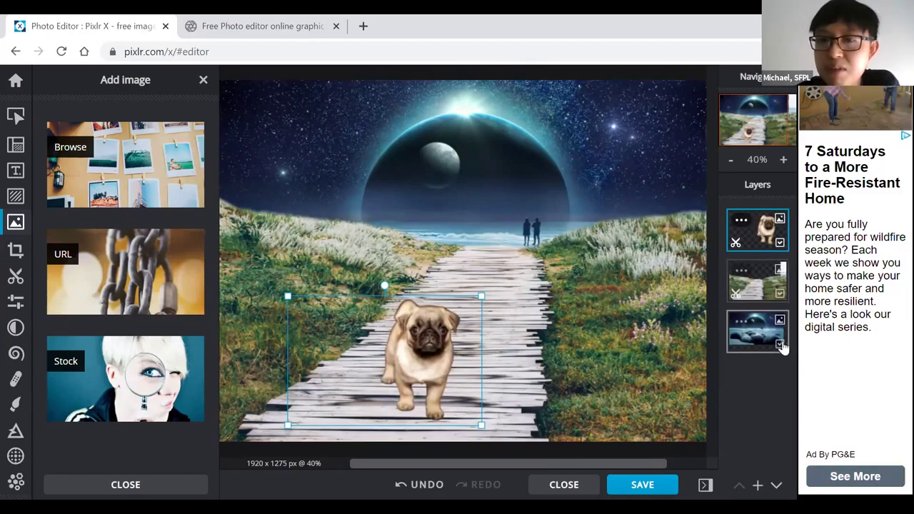
pyautogui.click(780, 294)
pyautogui.click(780, 294)
pyautogui.click(780, 243)
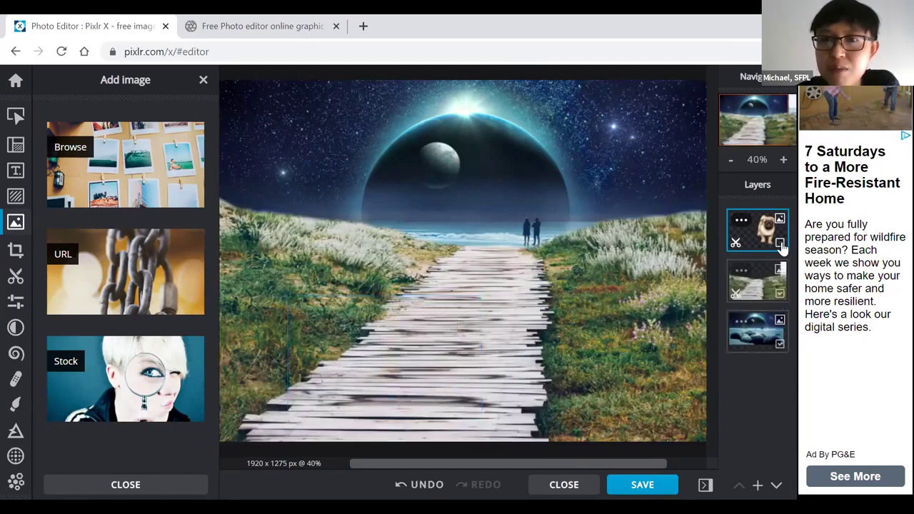
pyautogui.click(780, 243)
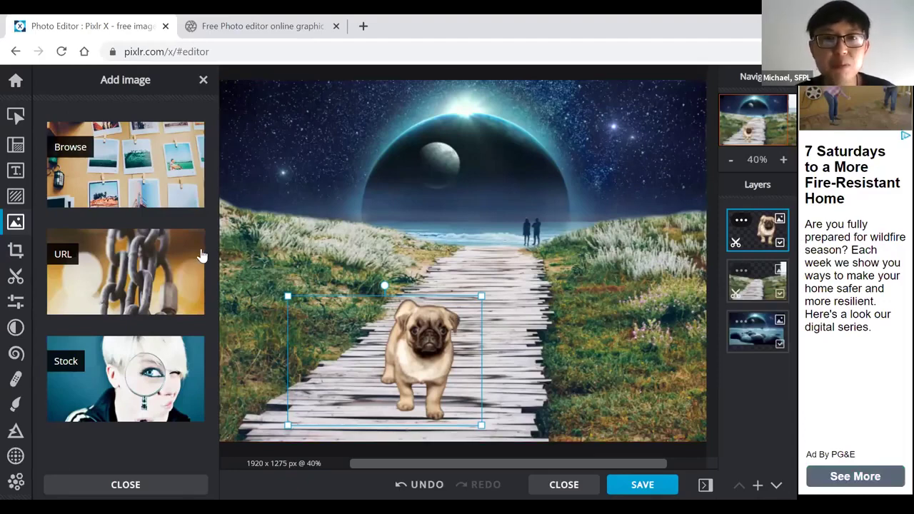
# Add the pixlr-bg-result building image onto the dunes left of the boardwalk, and shift the pug slightly to the right.
pyautogui.click(100, 167)
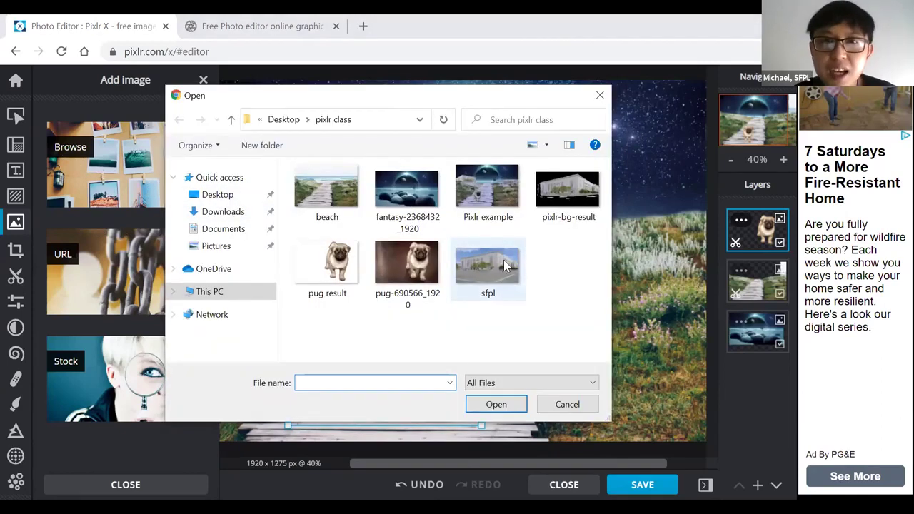
pyautogui.click(558, 188)
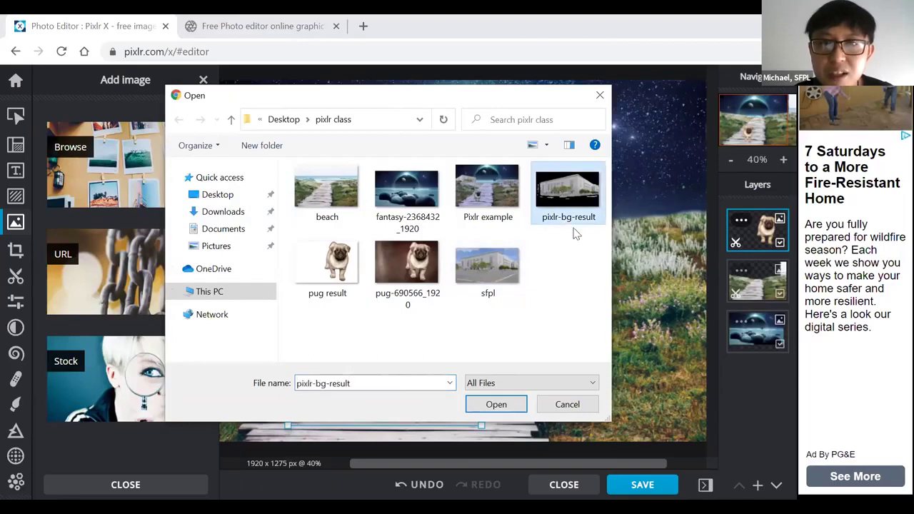
pyautogui.click(494, 407)
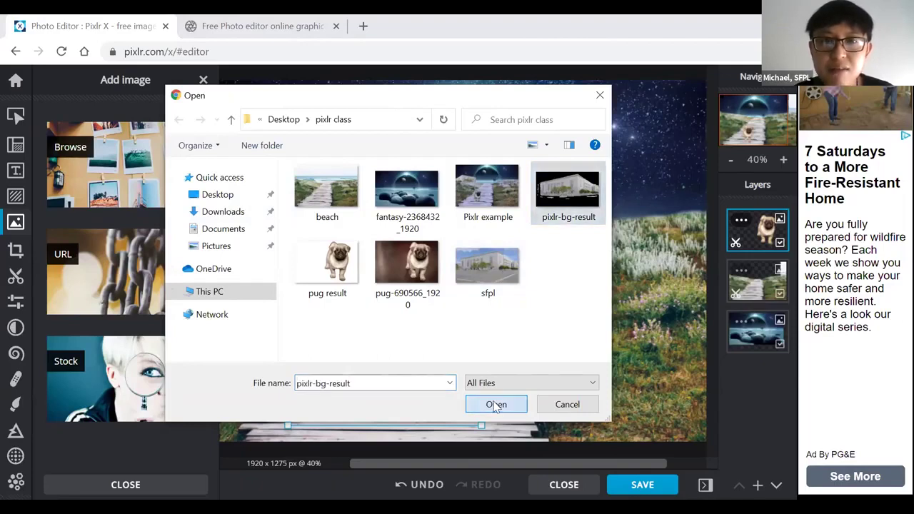
pyautogui.moveTo(474, 224); pyautogui.dragTo(333, 199)
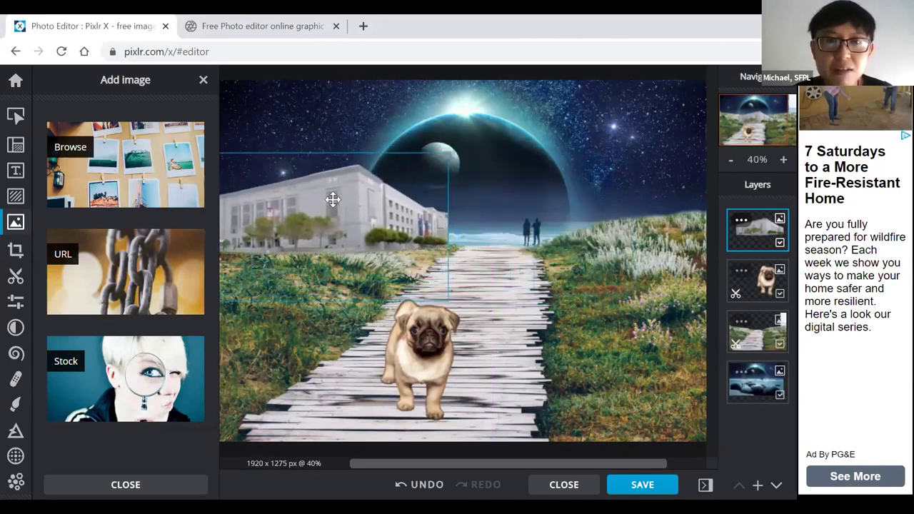
pyautogui.moveTo(358, 230); pyautogui.dragTo(372, 225)
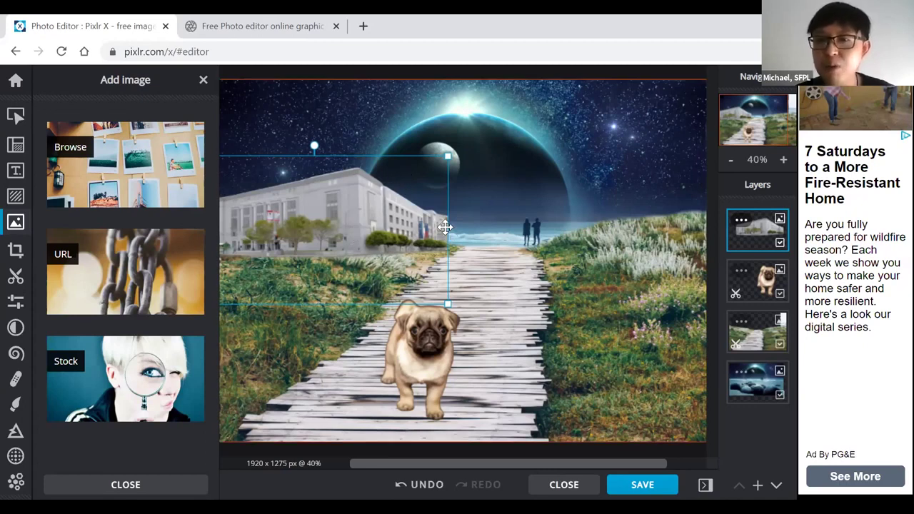
pyautogui.moveTo(424, 338); pyautogui.dragTo(444, 342)
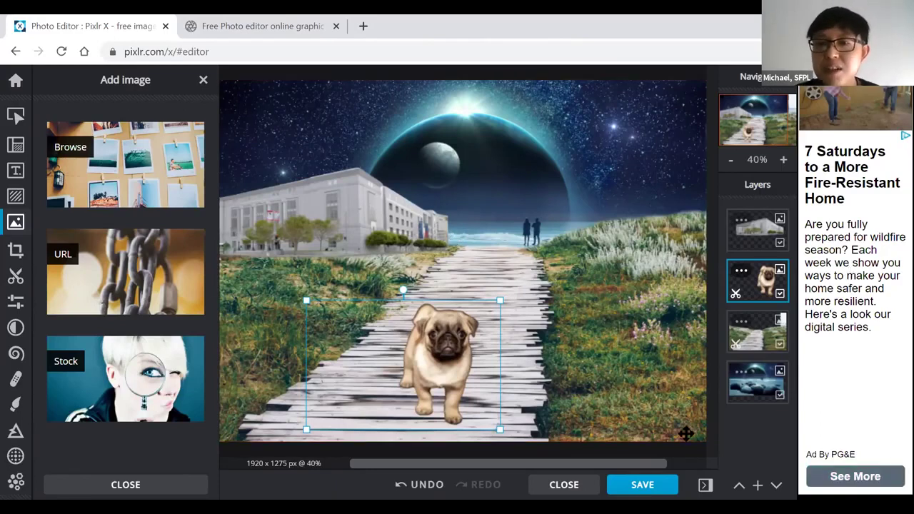
# Name the export "photo project", try the PNG, WEBP and PXZ file types, and cancel the save.
pyautogui.click(634, 486)
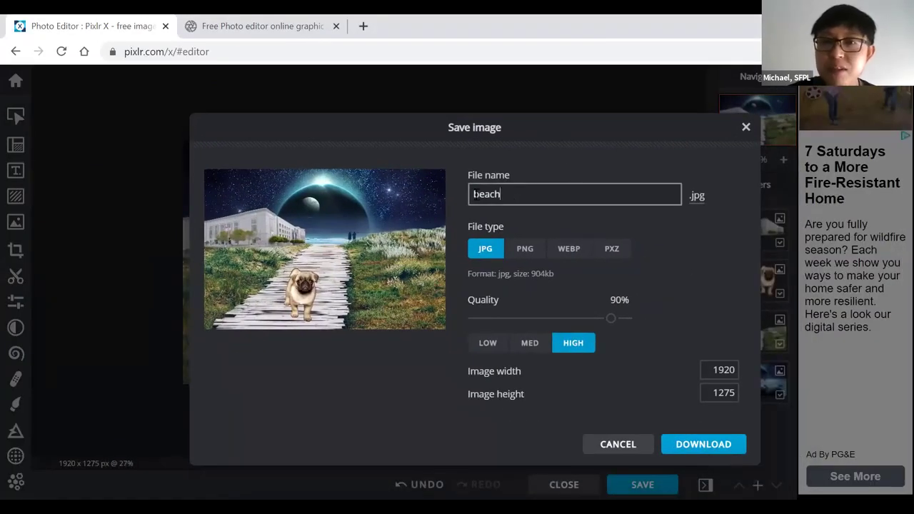
pyautogui.doubleClick(474, 194)
pyautogui.write('f')
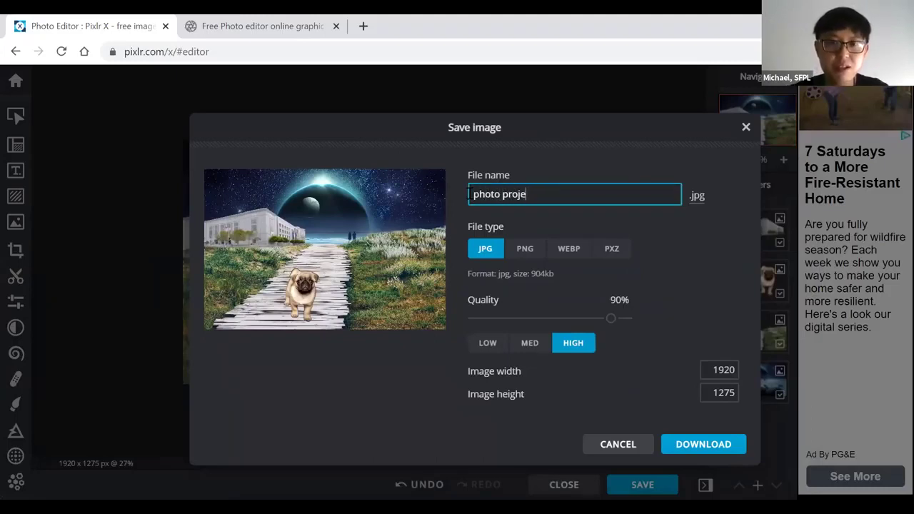
pyautogui.click(520, 251)
pyautogui.click(565, 255)
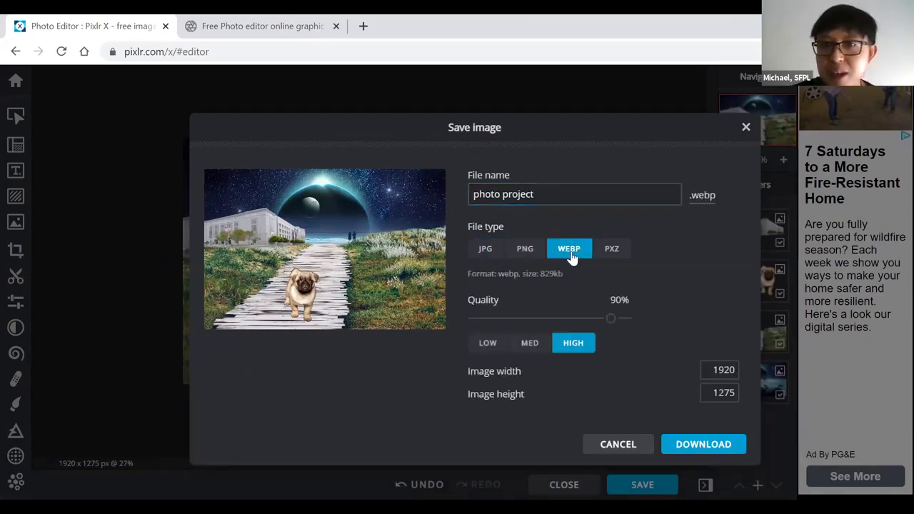
pyautogui.click(614, 251)
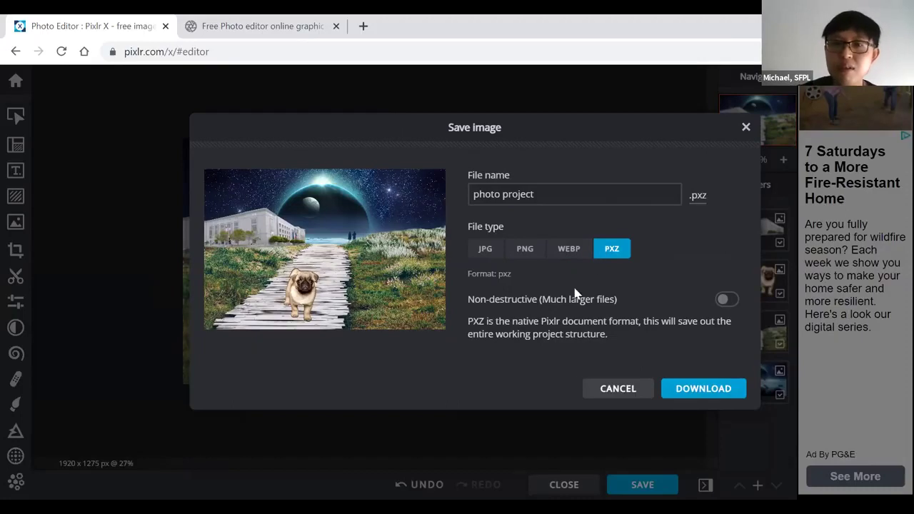
pyautogui.click(616, 386)
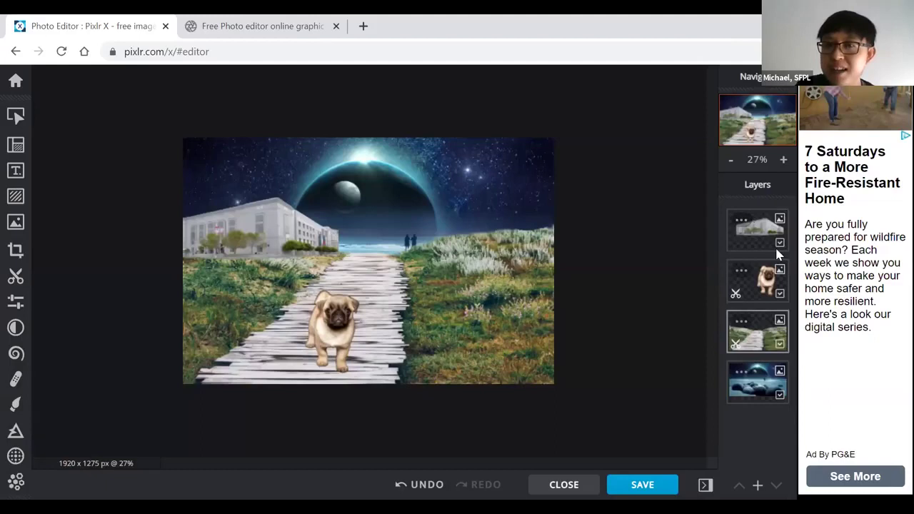
# Go through the save file types, download the composite as beach.png, and dismiss the download notices.
pyautogui.click(642, 484)
pyautogui.click(611, 282)
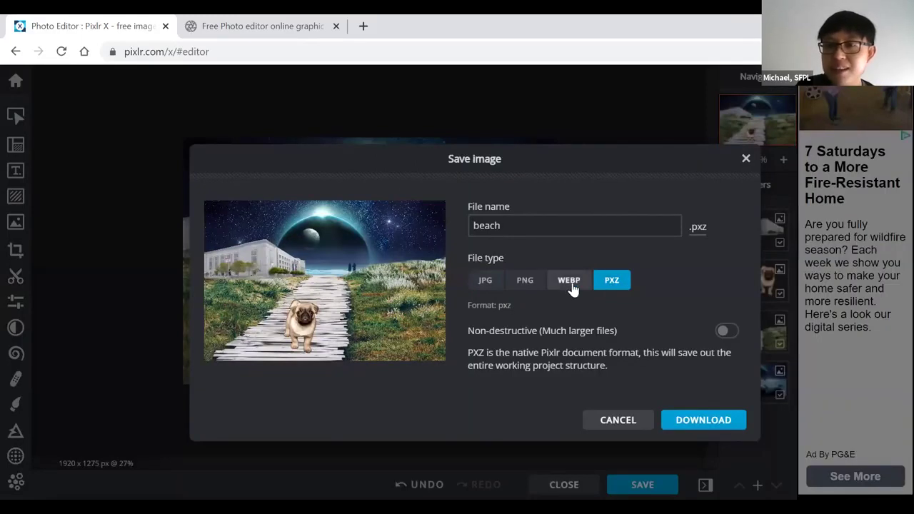
pyautogui.click(573, 285)
pyautogui.click(608, 283)
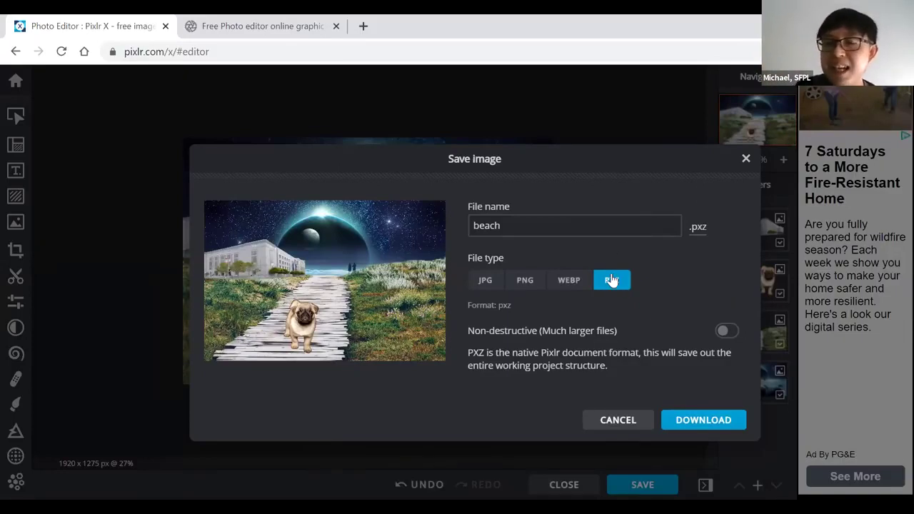
pyautogui.click(484, 282)
pyautogui.click(520, 284)
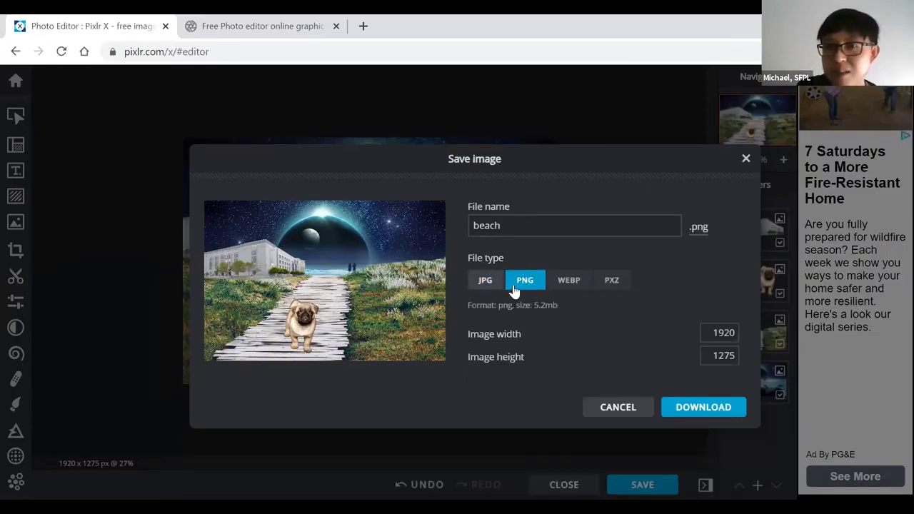
pyautogui.click(684, 407)
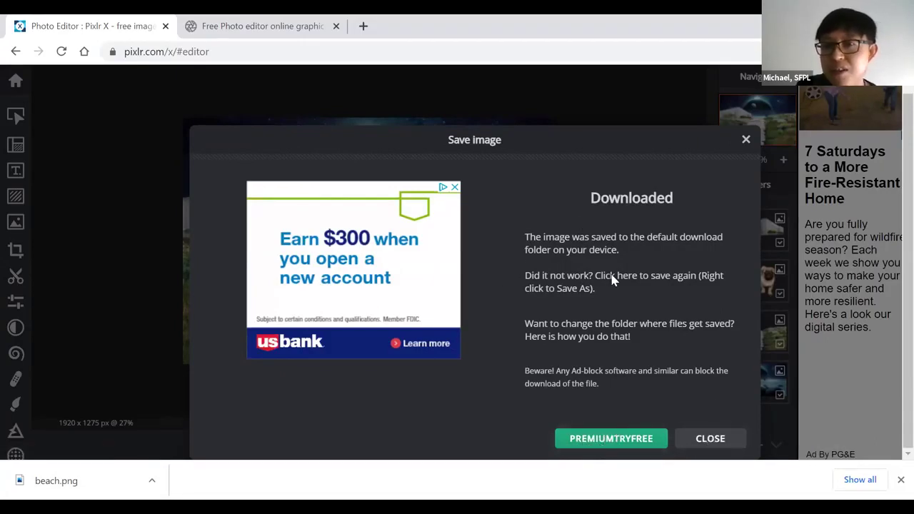
pyautogui.click(709, 439)
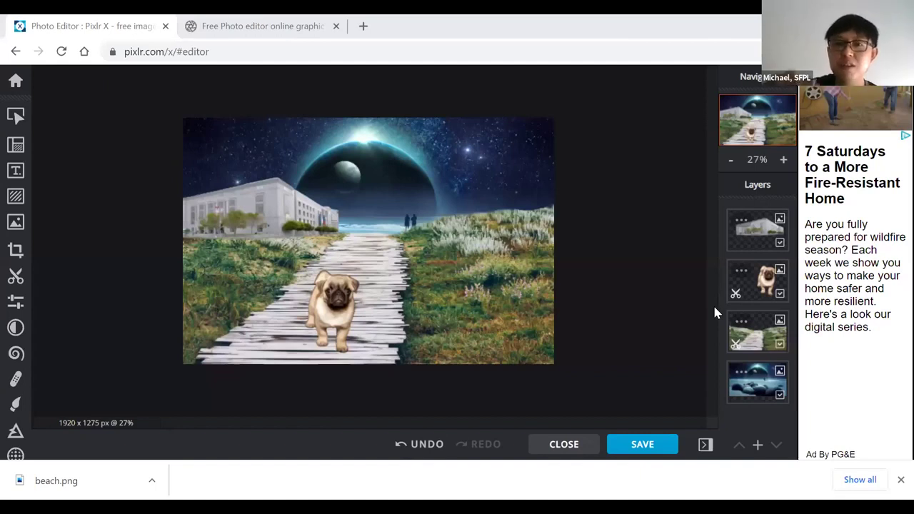
pyautogui.click(899, 480)
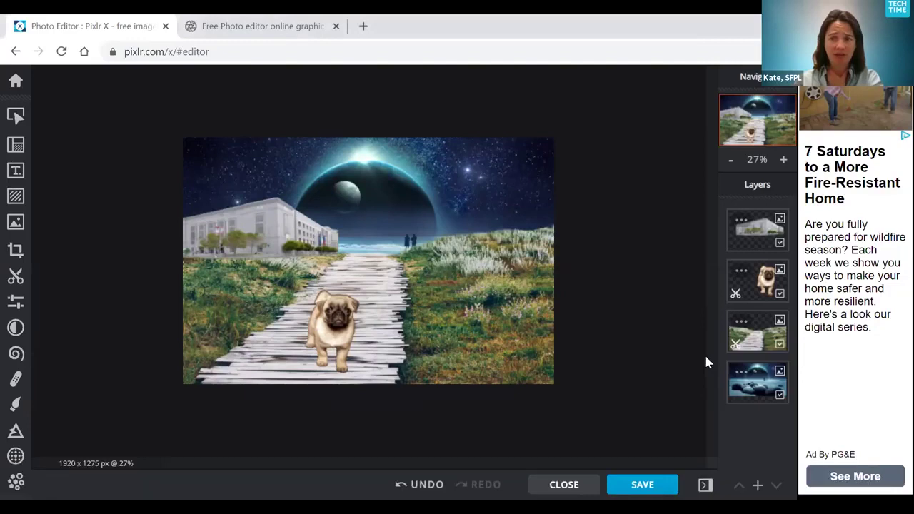
# Review the PNG and PXZ file types in the save options again and cancel without downloading.
pyautogui.click(642, 484)
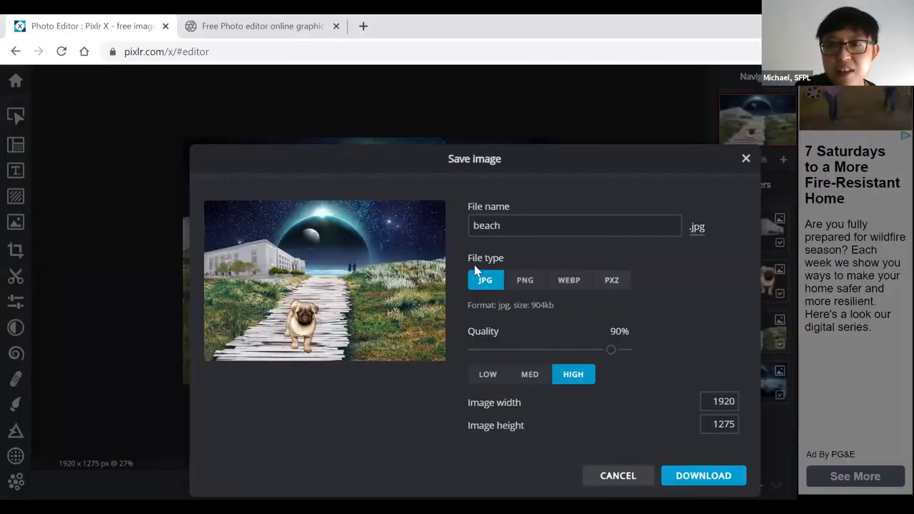
pyautogui.click(523, 286)
pyautogui.click(624, 288)
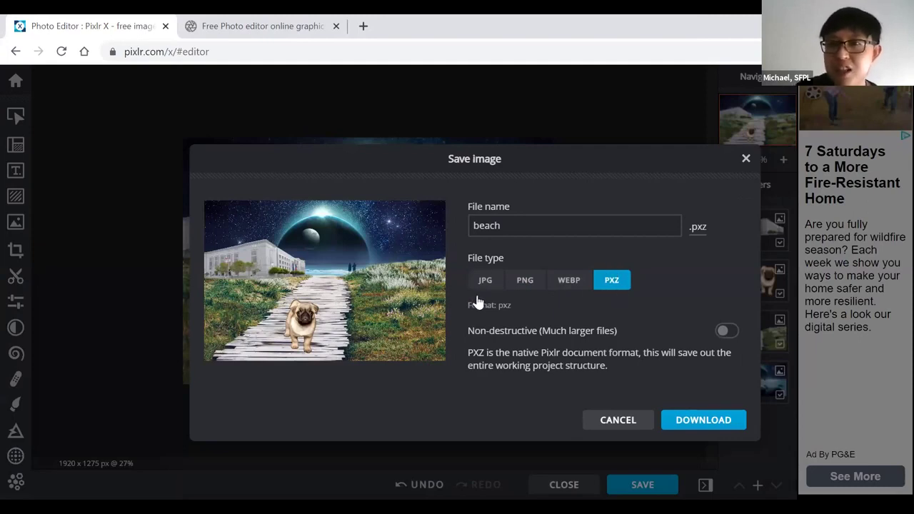
pyautogui.click(621, 425)
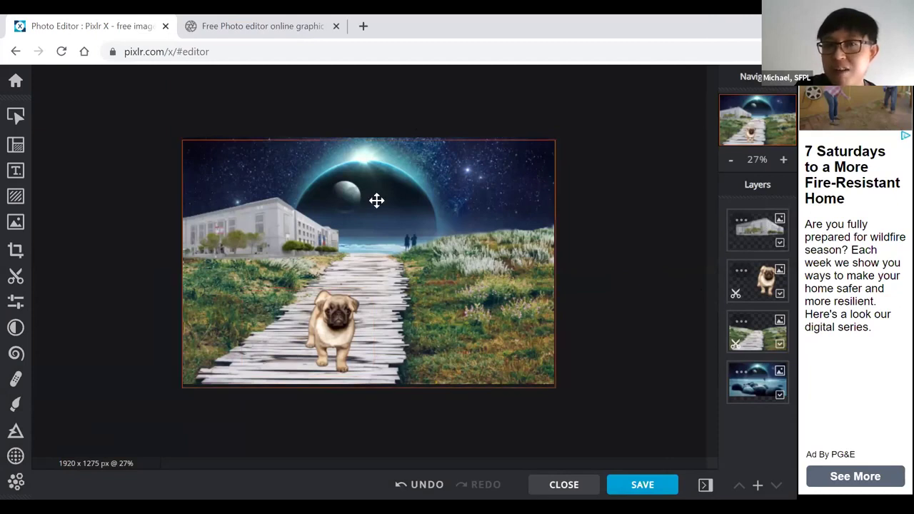
# Check the PXZ file type in the composite's save options once more and cancel the export.
pyautogui.click(642, 486)
pyautogui.click(612, 282)
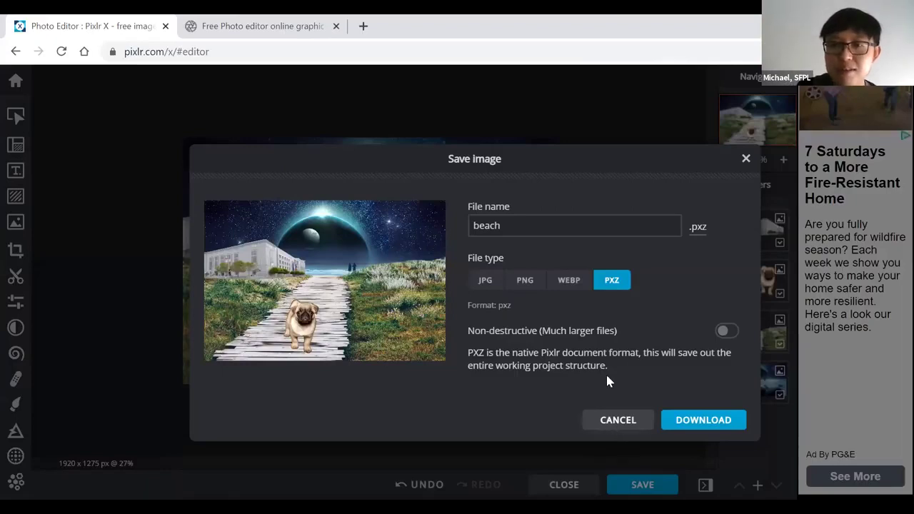
pyautogui.click(617, 420)
# Leave the editor for the Pixlr home page, reopen Pixlr X, and look over its start page.
pyautogui.click(13, 85)
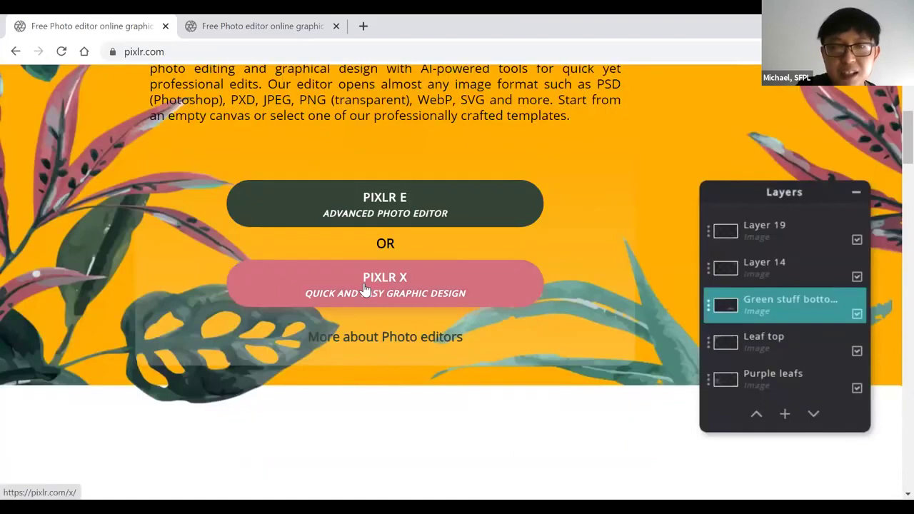
pyautogui.click(343, 309)
pyautogui.scroll(-7, 320, 353)
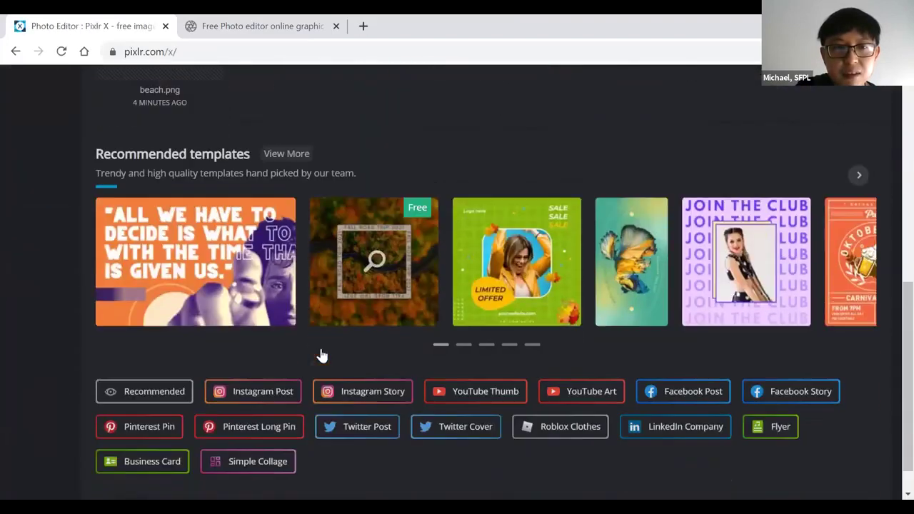
pyautogui.scroll(7, 321, 354)
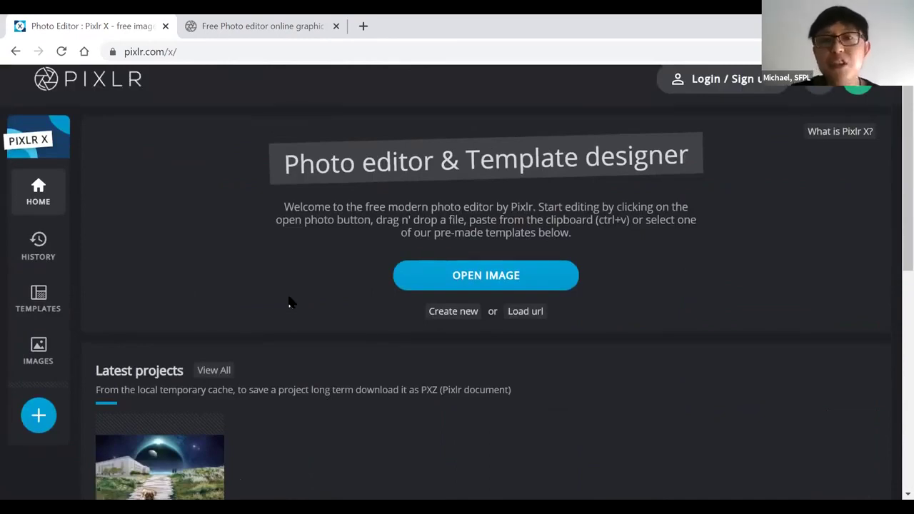
# Open the Pixlr X template library and browse through the recommended templates.
pyautogui.click(39, 305)
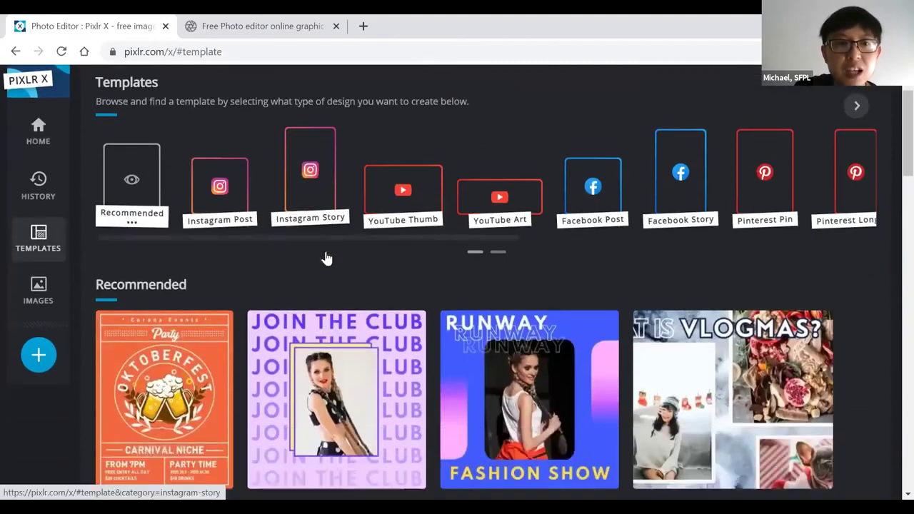
pyautogui.scroll(-9, 326, 258)
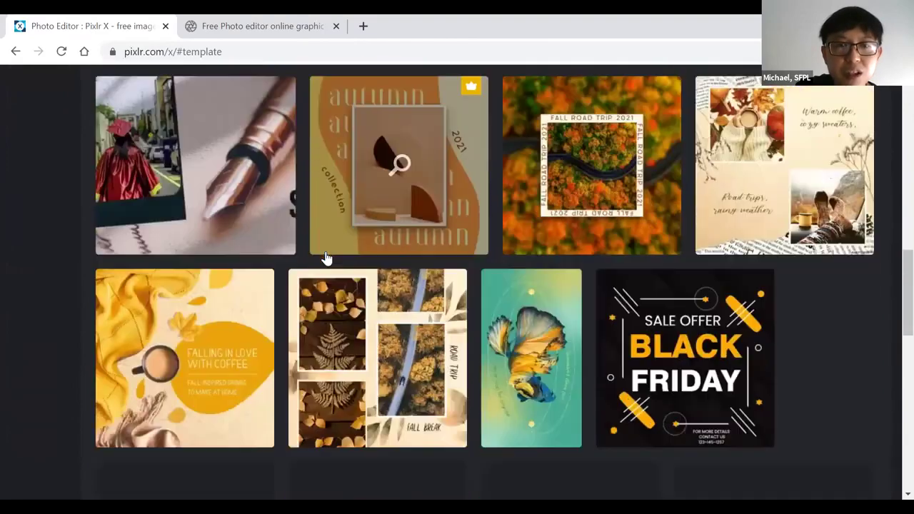
pyautogui.scroll(-9, 891, 322)
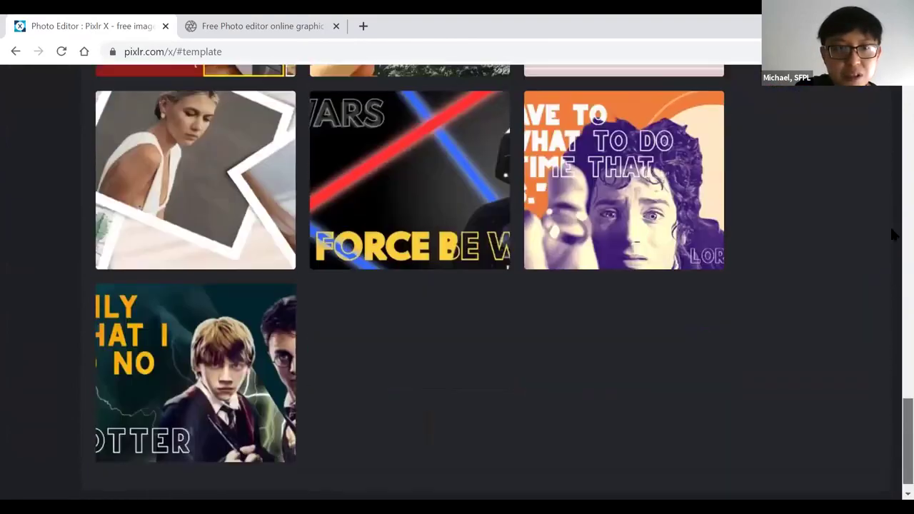
pyautogui.scroll(15, 891, 236)
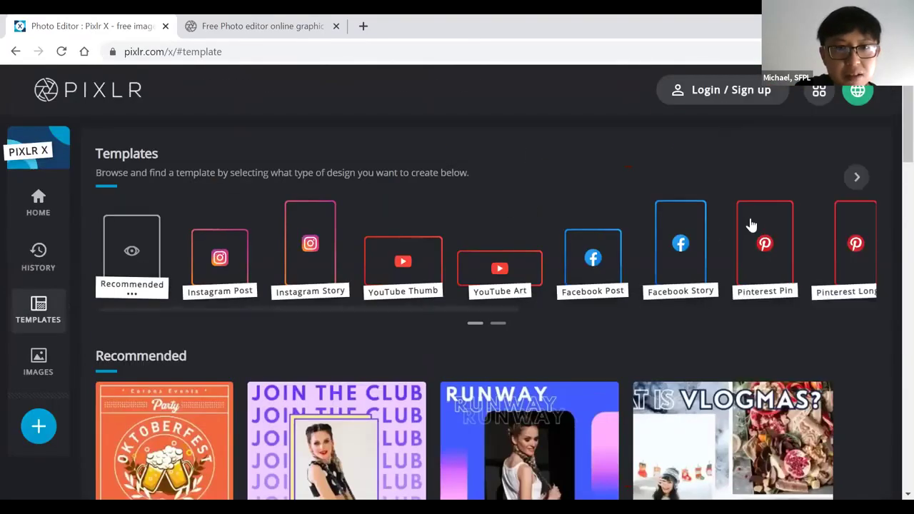
# Browse the Simple Collage templates and start a project from the Free Facebook Cover 4 Photos Collage template.
pyautogui.click(857, 177)
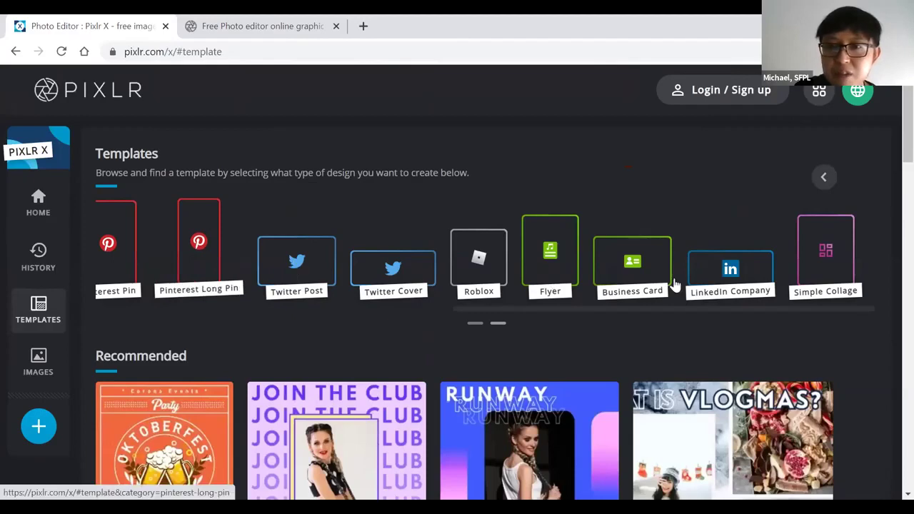
pyautogui.click(823, 243)
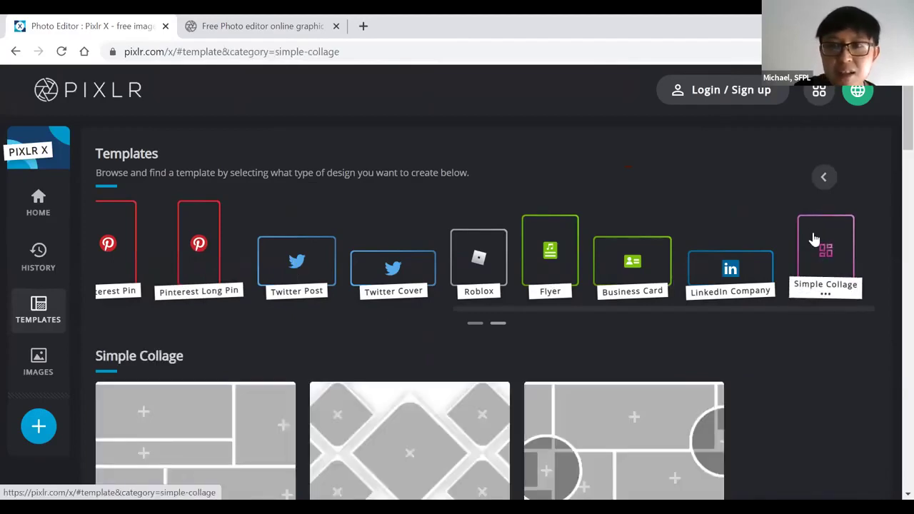
pyautogui.scroll(-3, 781, 353)
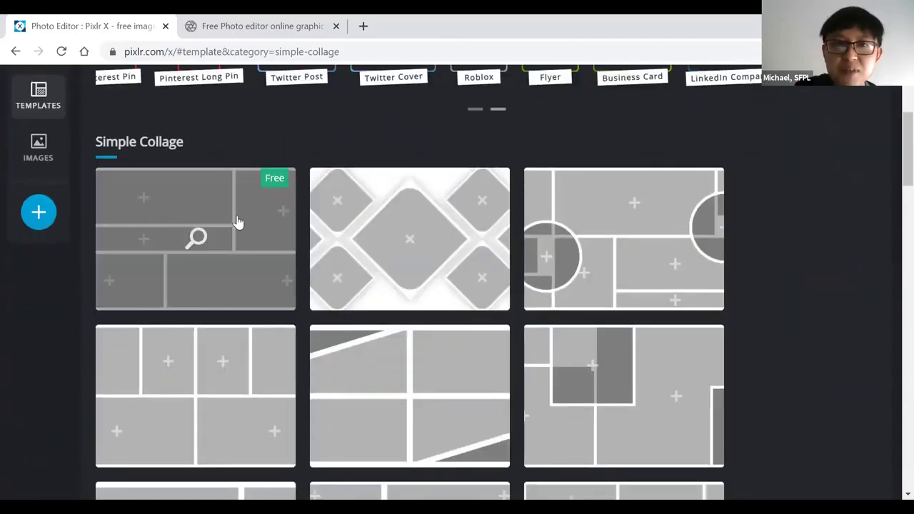
pyautogui.scroll(-8, 482, 305)
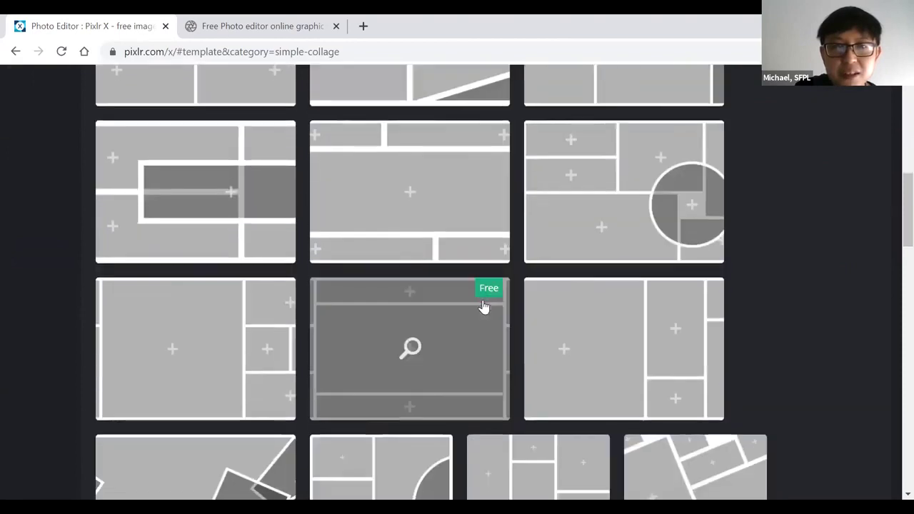
pyautogui.scroll(-3, 483, 305)
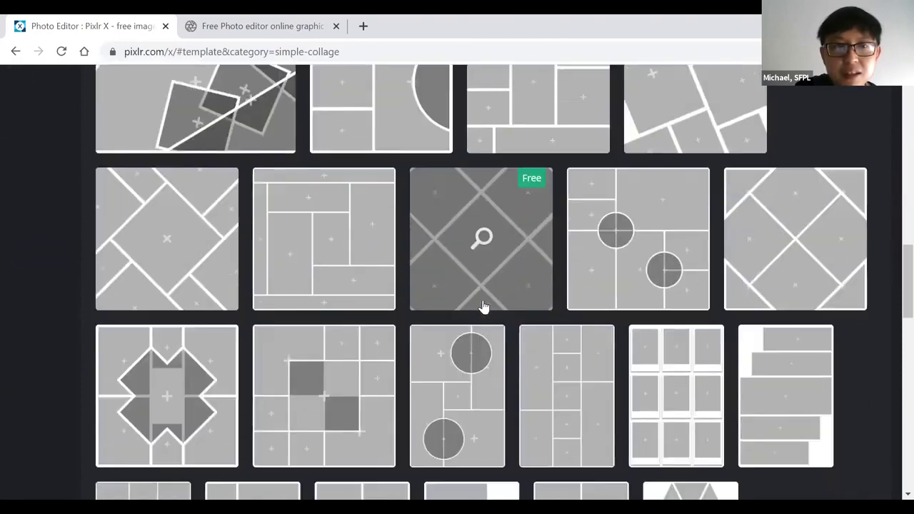
pyautogui.scroll(-5, 483, 305)
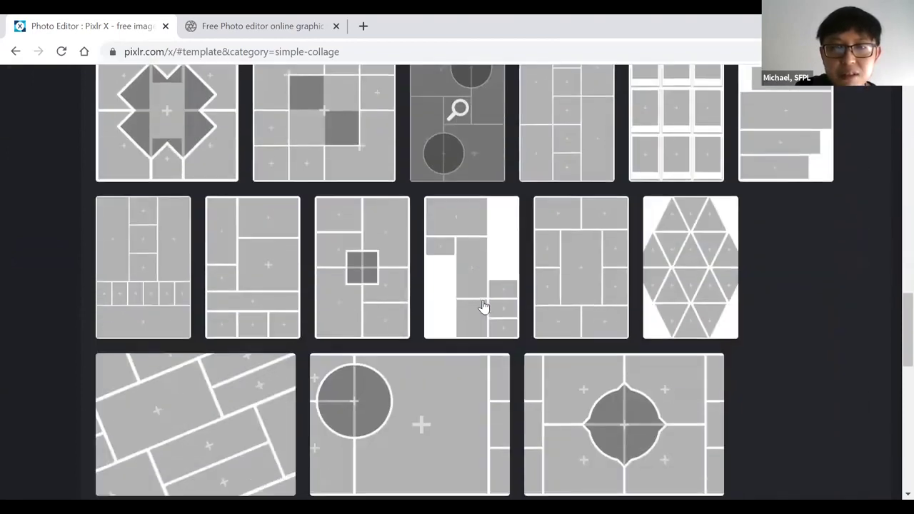
pyautogui.scroll(-4, 482, 302)
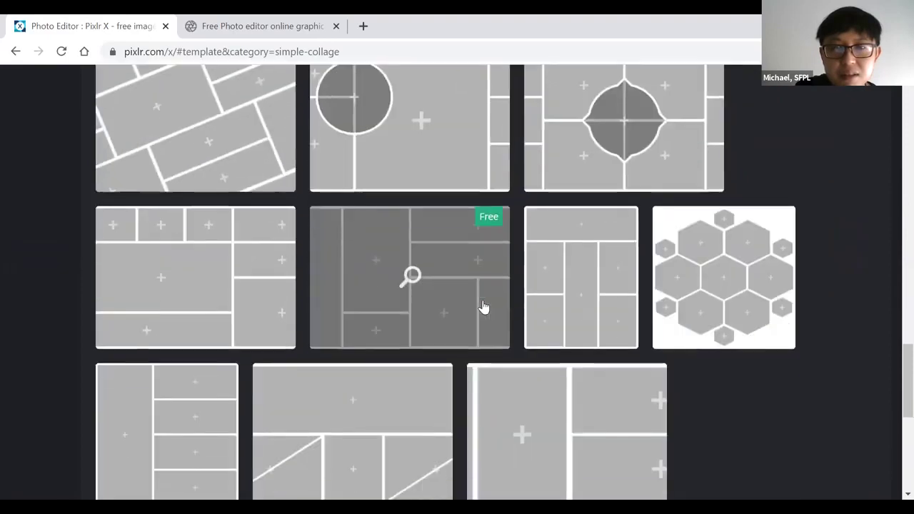
pyautogui.scroll(-3, 483, 306)
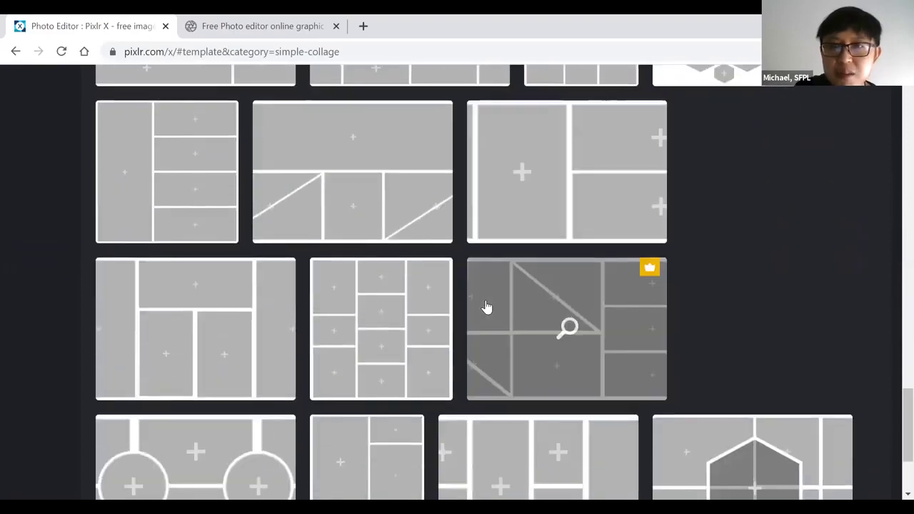
pyautogui.scroll(2, 554, 255)
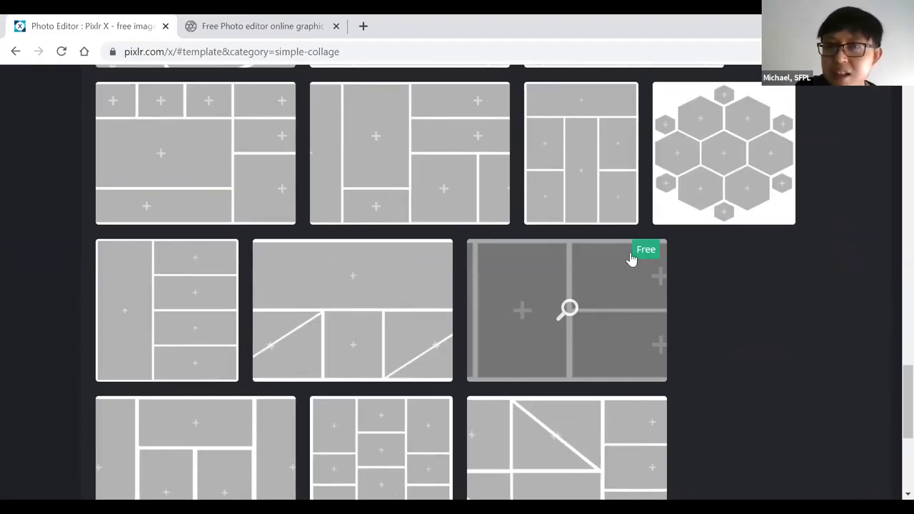
pyautogui.click(548, 272)
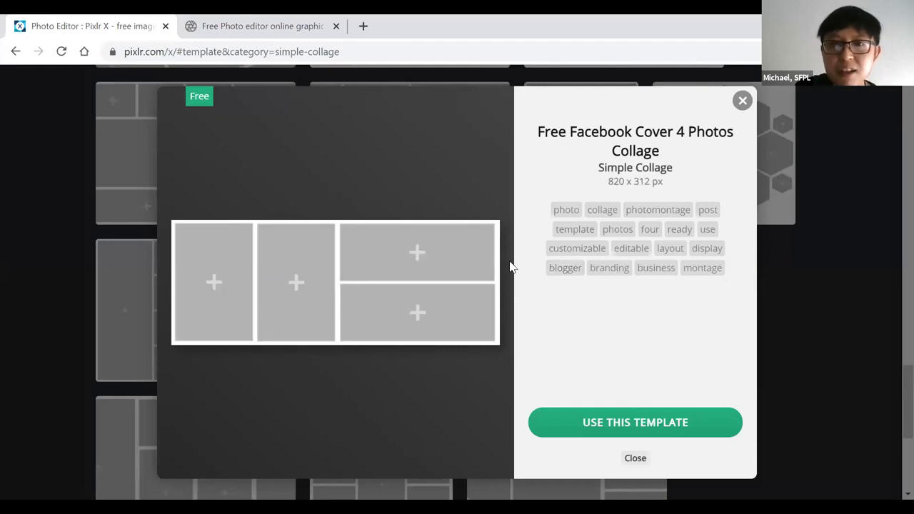
pyautogui.click(579, 426)
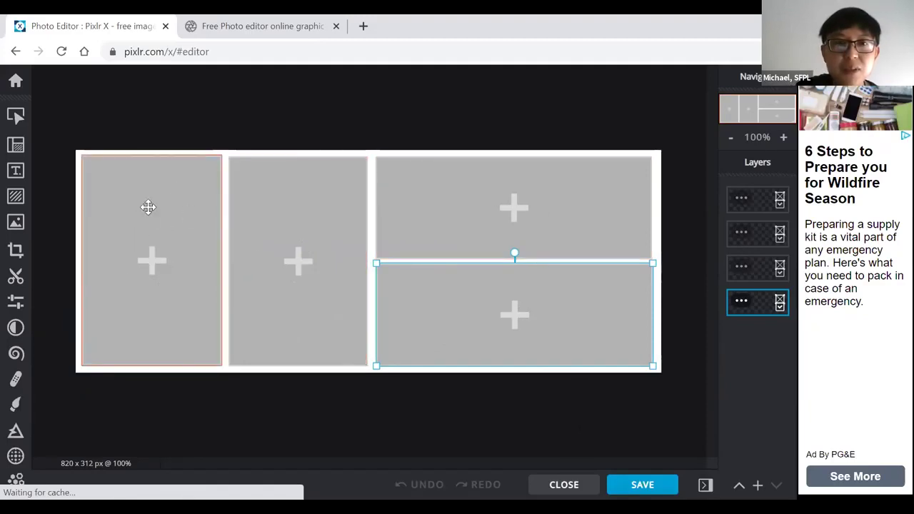
# Fill the leftmost collage frame with the beach image and nudge the frame slightly to the right.
pyautogui.click(155, 235)
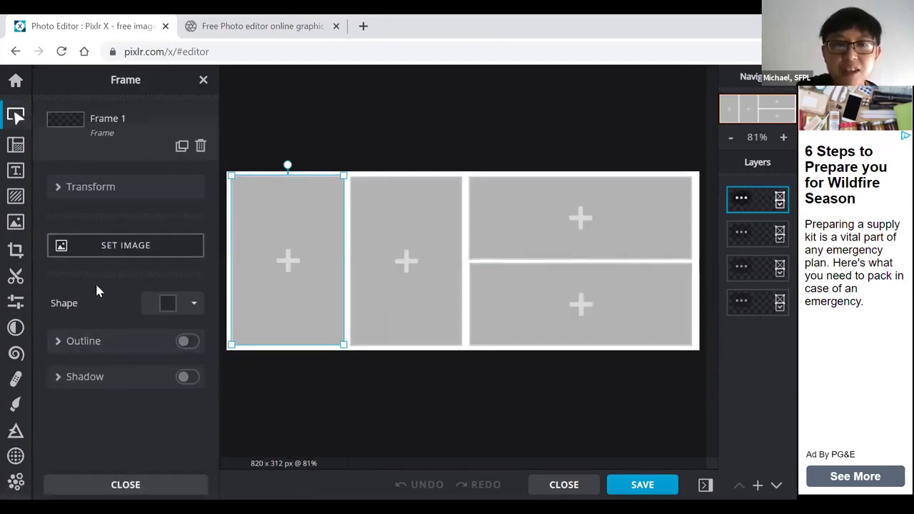
pyautogui.click(119, 252)
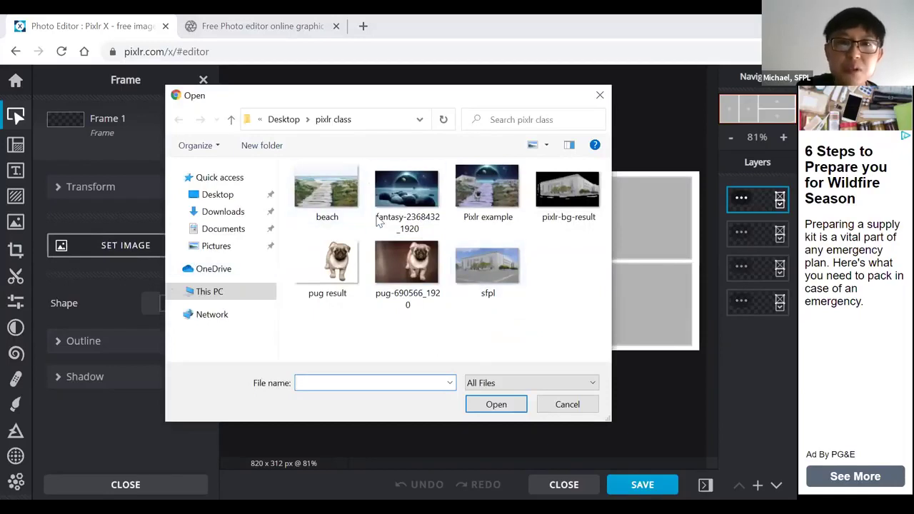
pyautogui.click(330, 191)
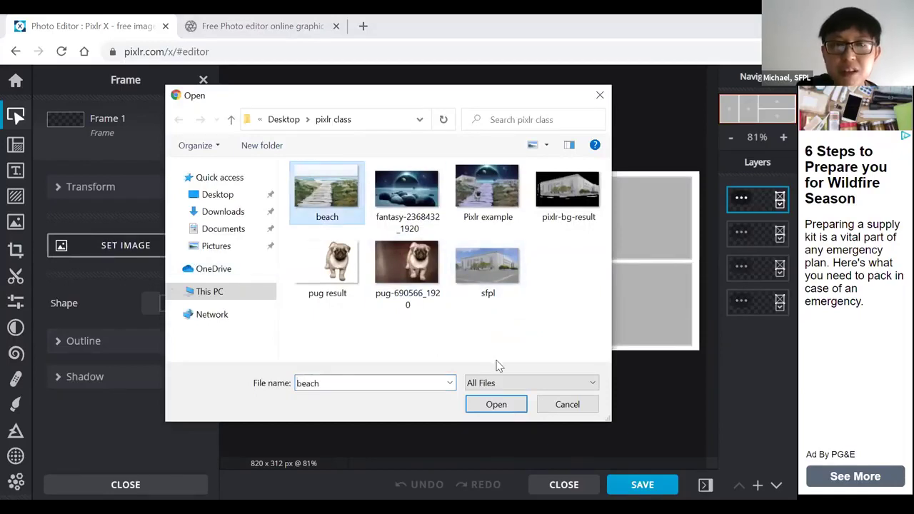
pyautogui.click(487, 405)
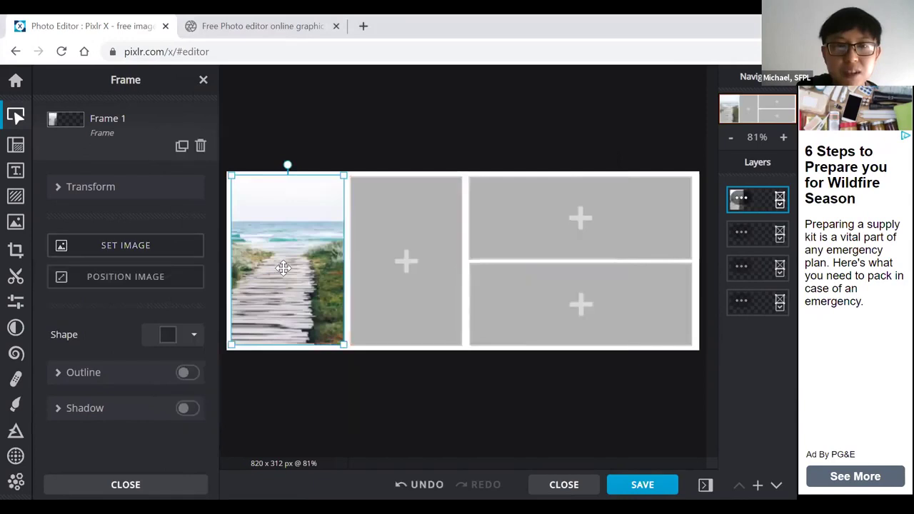
pyautogui.moveTo(286, 245)
pyautogui.mouseDown()
pyautogui.moveTo(295, 243)
pyautogui.moveTo(287, 241)
pyautogui.mouseUp()
# Fill the second collage frame with the pug result image and shift the image left so the whole pug fits inside.
pyautogui.click(409, 225)
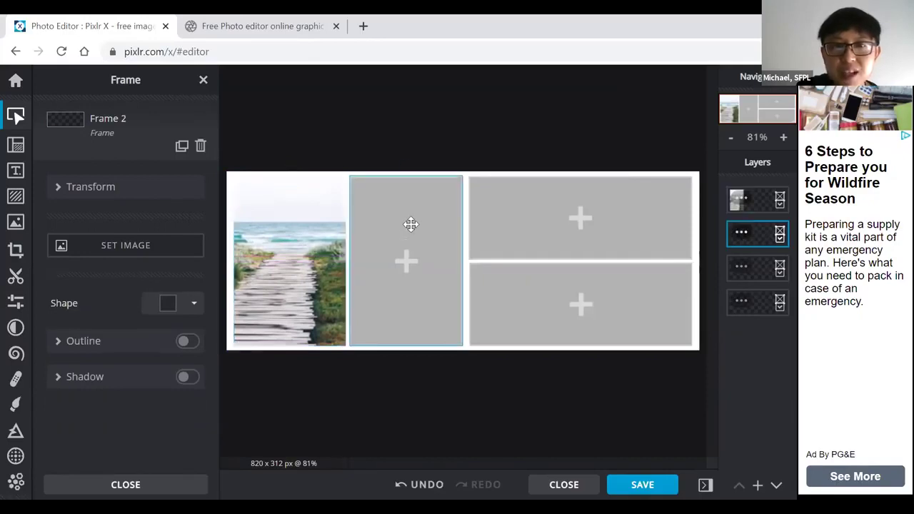
pyautogui.click(139, 250)
pyautogui.click(327, 265)
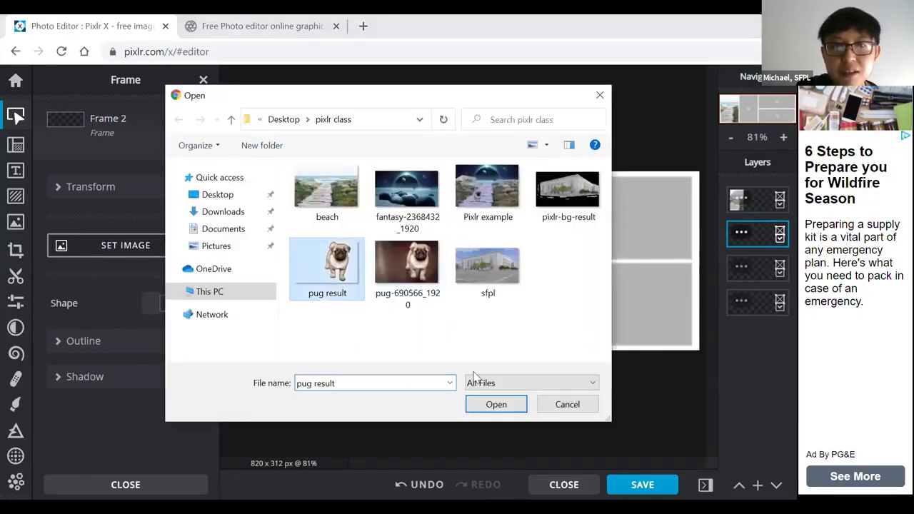
pyautogui.click(495, 404)
pyautogui.moveTo(421, 275); pyautogui.dragTo(437, 273)
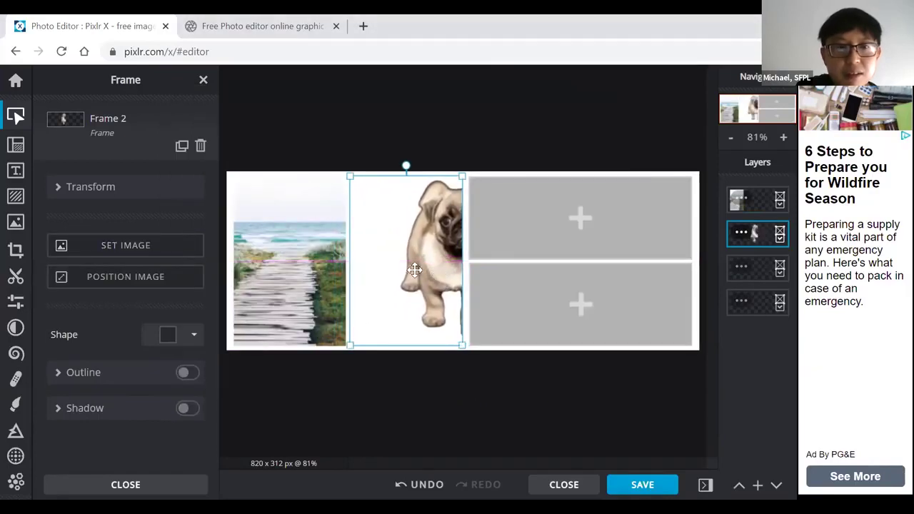
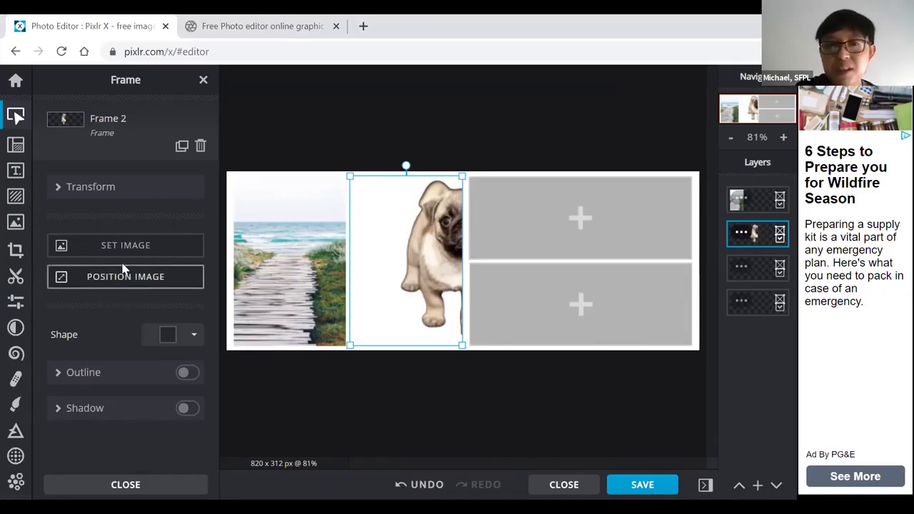
pyautogui.click(105, 284)
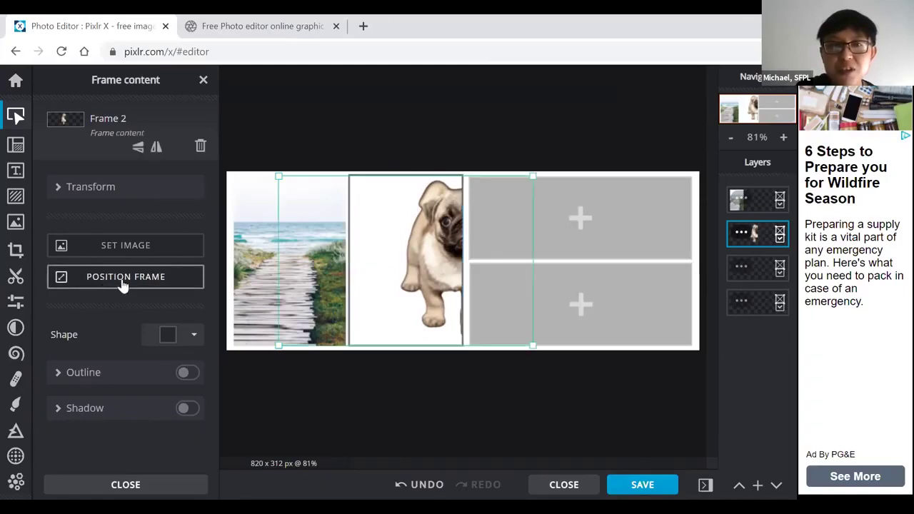
pyautogui.moveTo(407, 262); pyautogui.dragTo(311, 262)
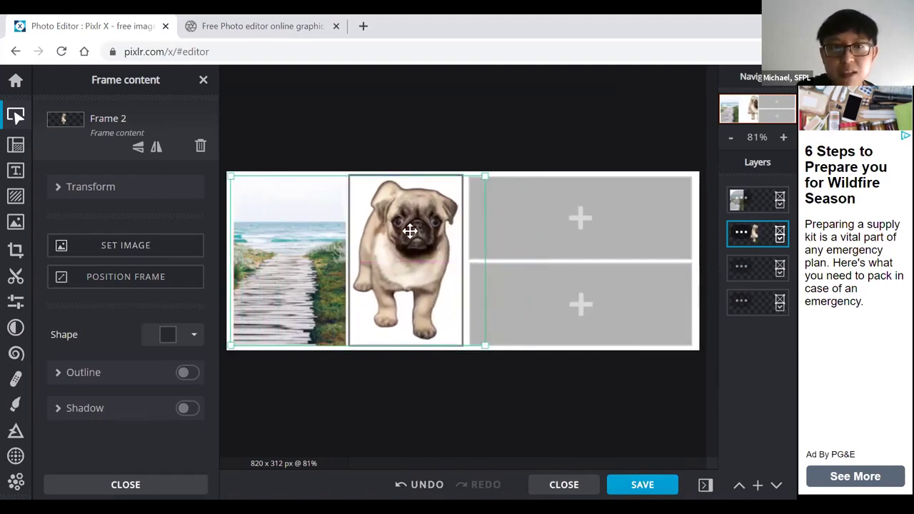
pyautogui.moveTo(379, 247); pyautogui.dragTo(384, 253)
# Reposition the beach image inside the leftmost frame slightly to the right, and deselect the frame.
pyautogui.click(279, 236)
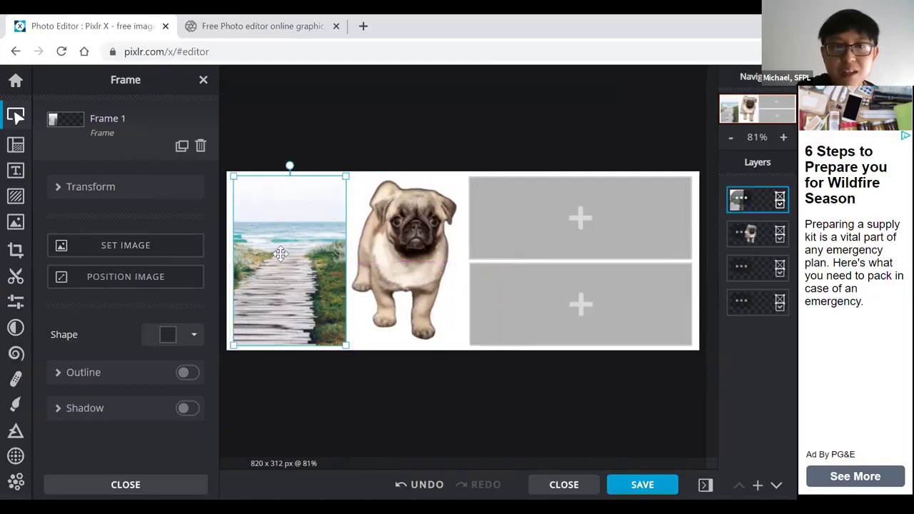
pyautogui.click(116, 284)
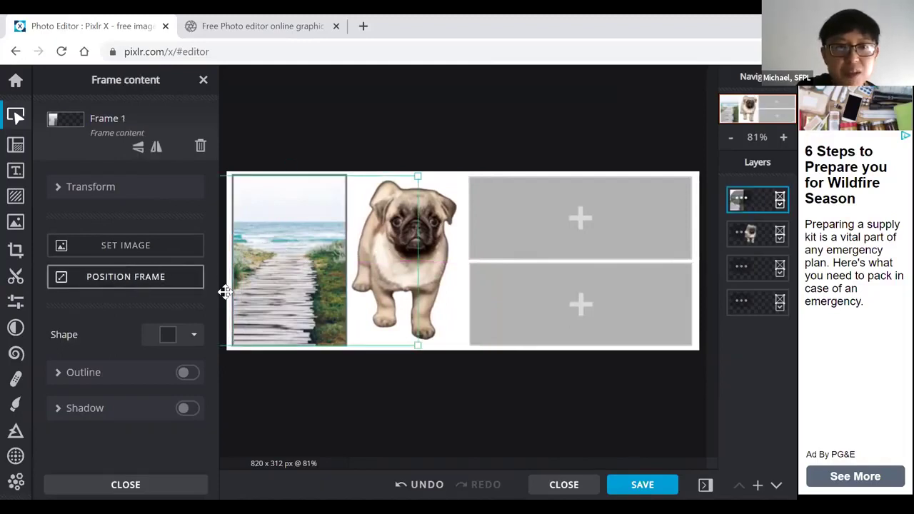
pyautogui.moveTo(301, 272); pyautogui.dragTo(290, 278)
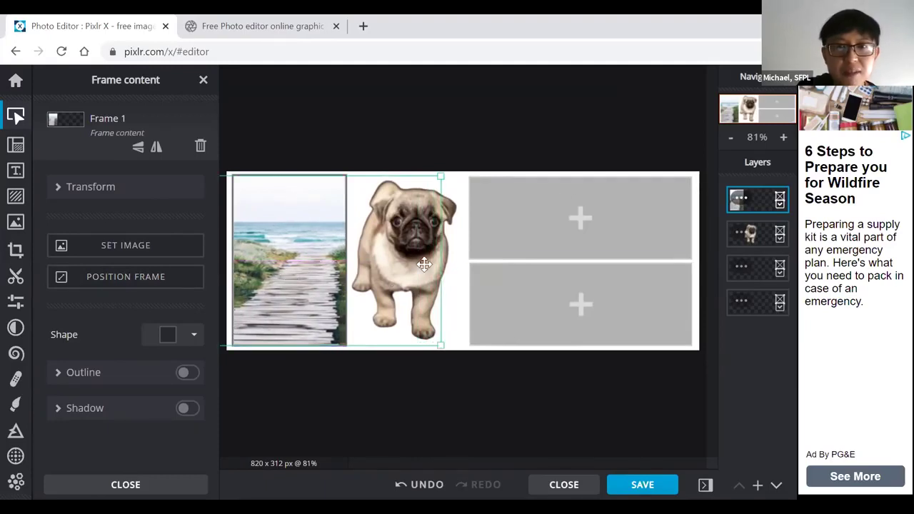
pyautogui.click(556, 142)
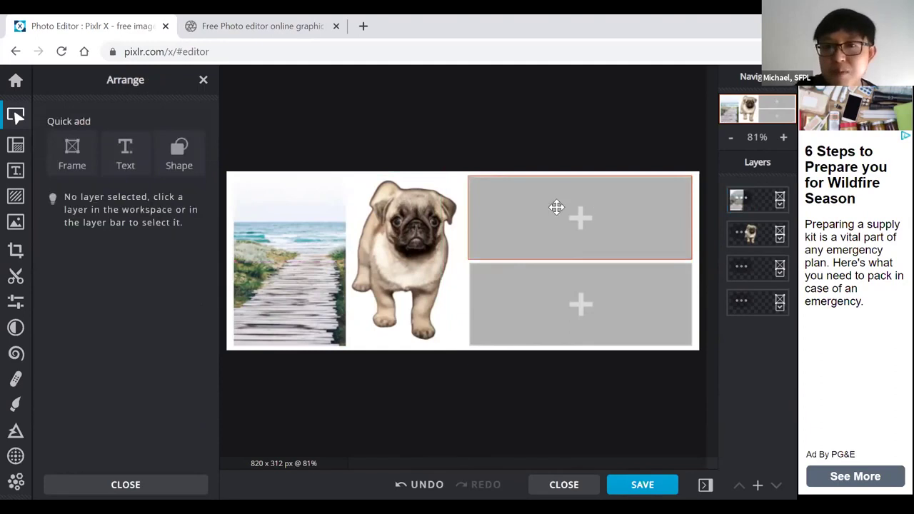
# Fill the upper wide collage frame with the sfpl image and shift the image down inside the frame.
pyautogui.click(559, 219)
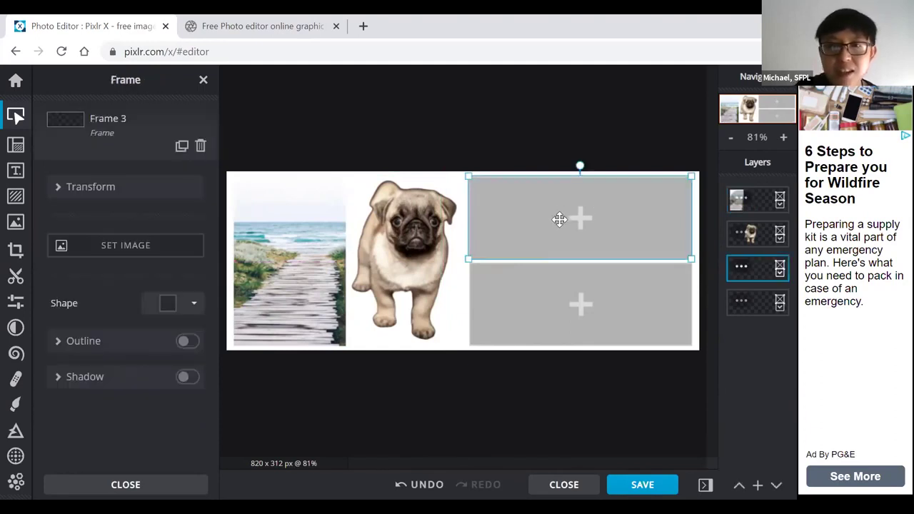
pyautogui.click(559, 219)
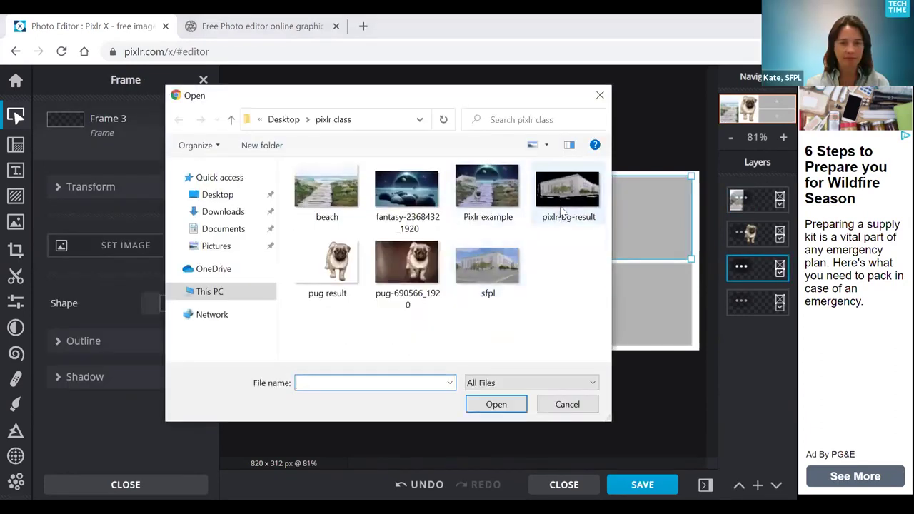
pyautogui.click(488, 269)
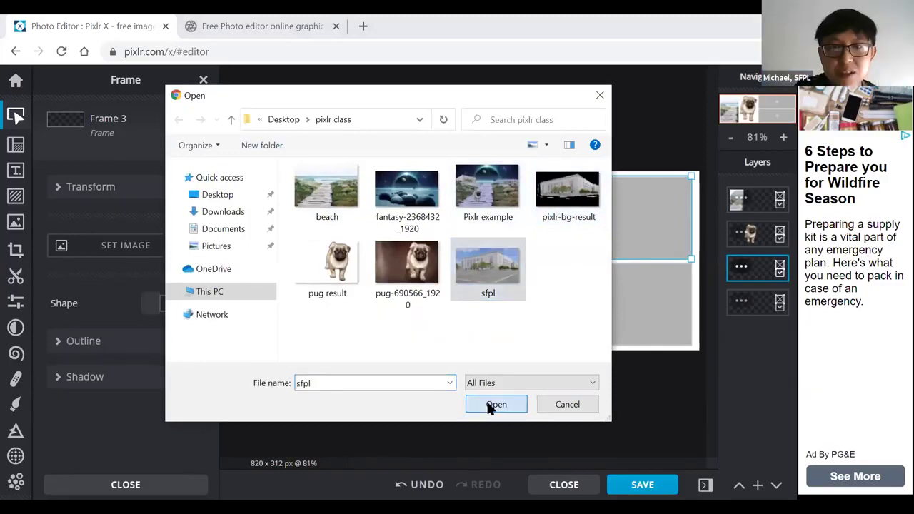
pyautogui.click(493, 405)
pyautogui.click(126, 276)
pyautogui.moveTo(581, 214); pyautogui.dragTo(583, 229)
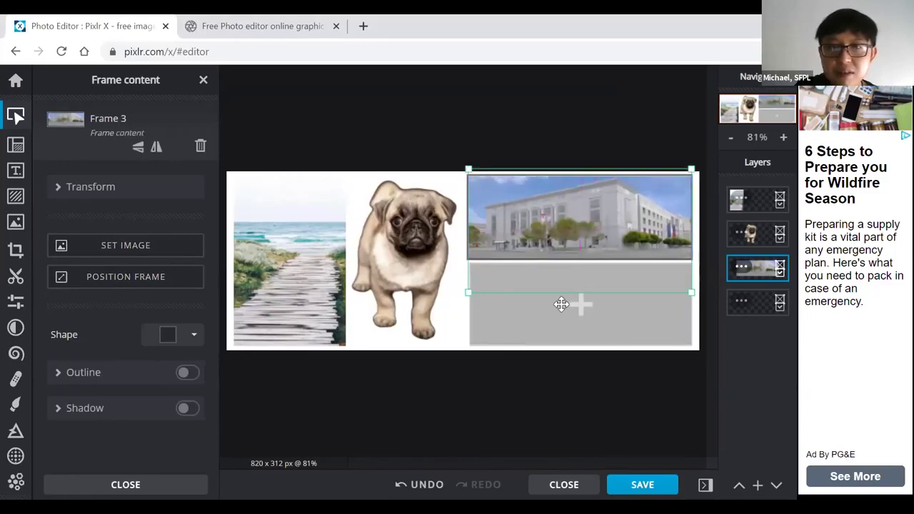
# Fill the lower wide collage frame with the Pixlr example image, shift the image up to show the small pug, and deselect the frame.
pyautogui.click(512, 306)
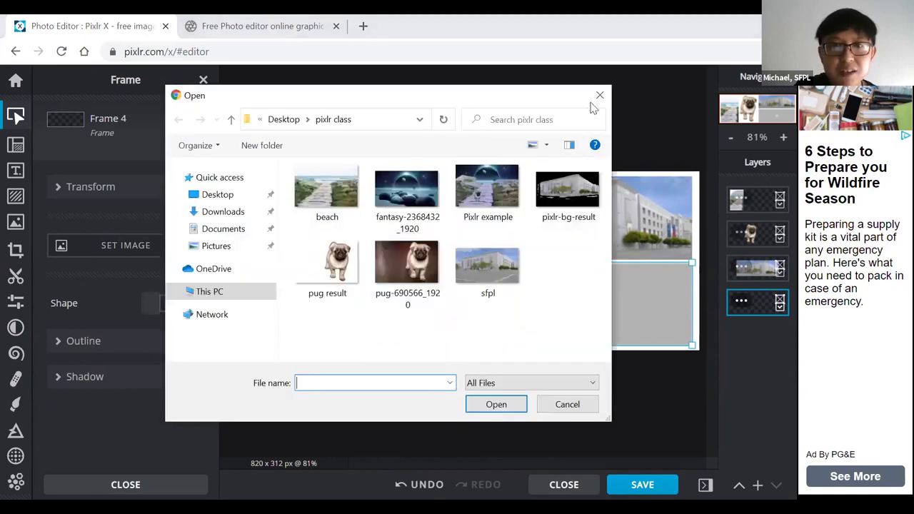
pyautogui.click(599, 94)
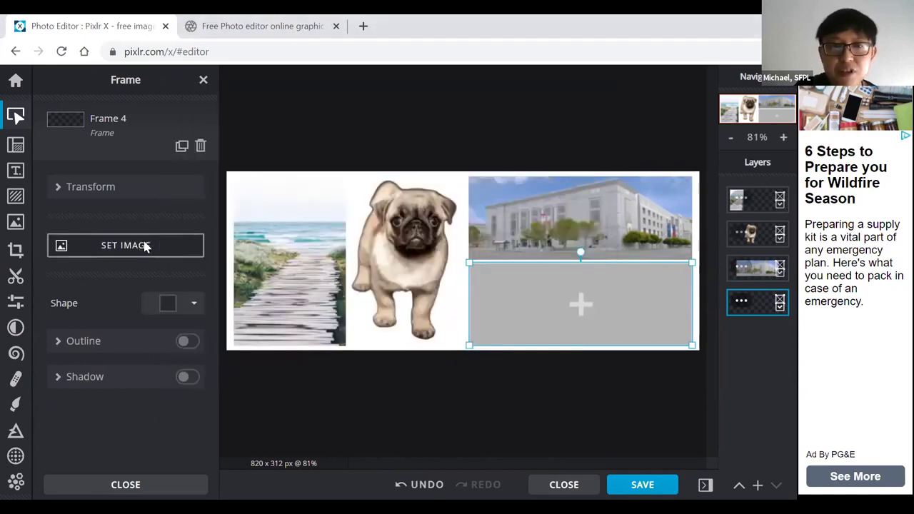
pyautogui.click(145, 246)
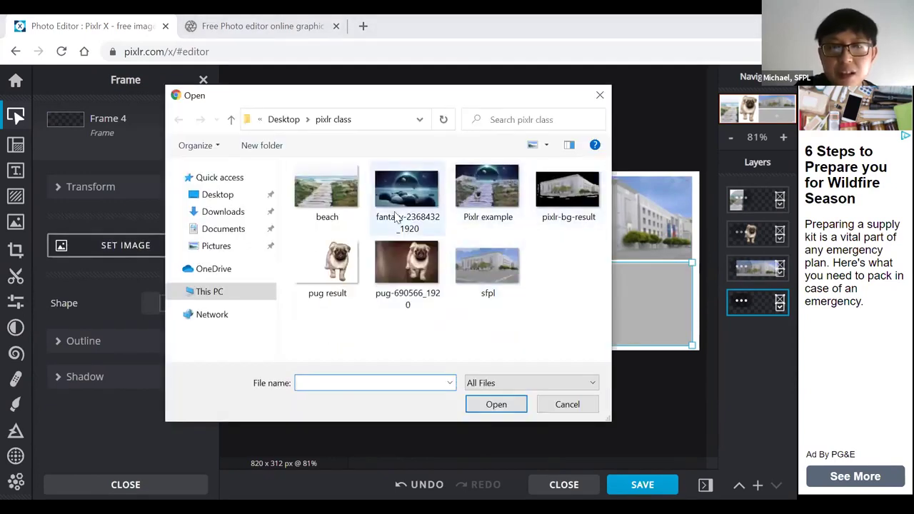
pyautogui.click(488, 188)
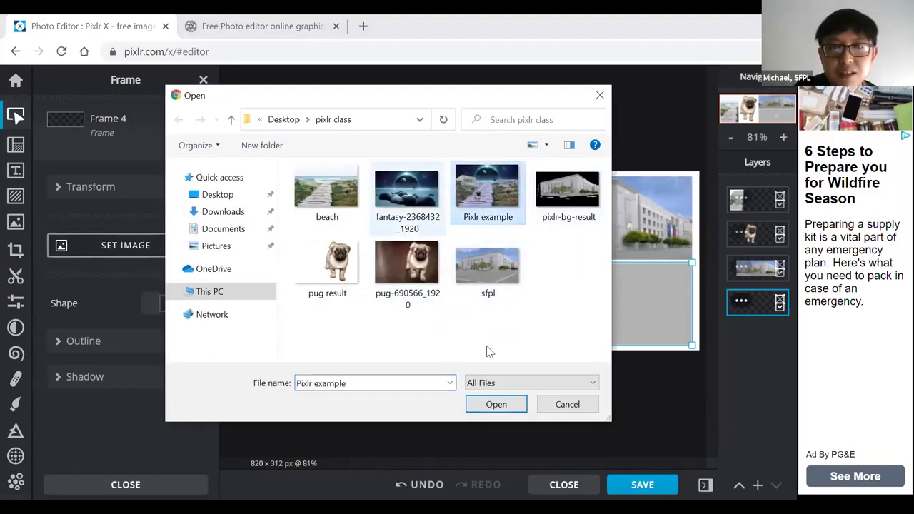
pyautogui.click(490, 405)
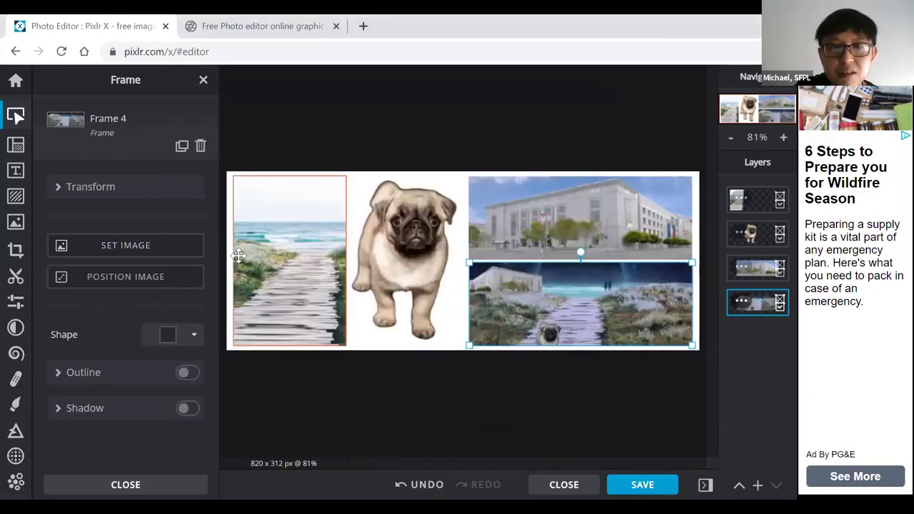
pyautogui.click(145, 278)
pyautogui.moveTo(583, 321); pyautogui.dragTo(580, 305)
pyautogui.click(537, 379)
# Change the pug frame's shape, trying the eight-petal flower and four-lobed outlines before applying the pointed round one.
pyautogui.click(520, 303)
pyautogui.click(389, 244)
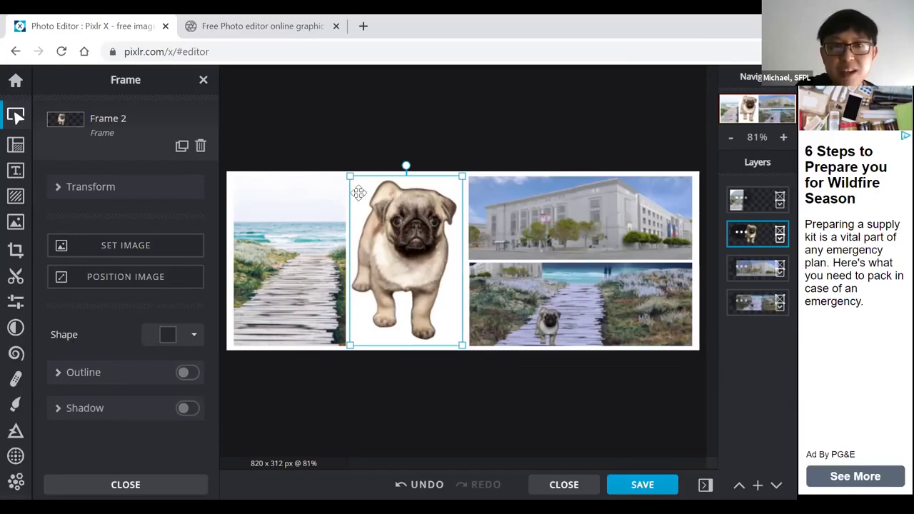
pyautogui.click(193, 335)
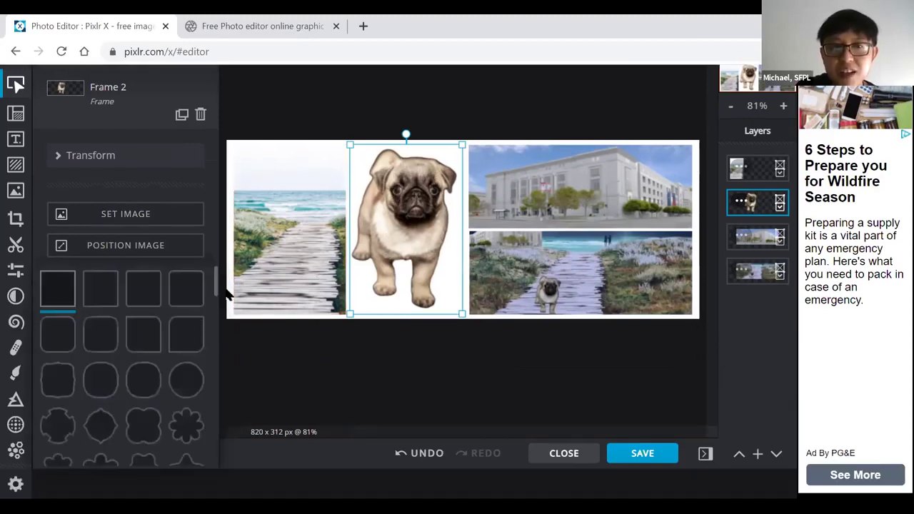
pyautogui.scroll(-3, 218, 285)
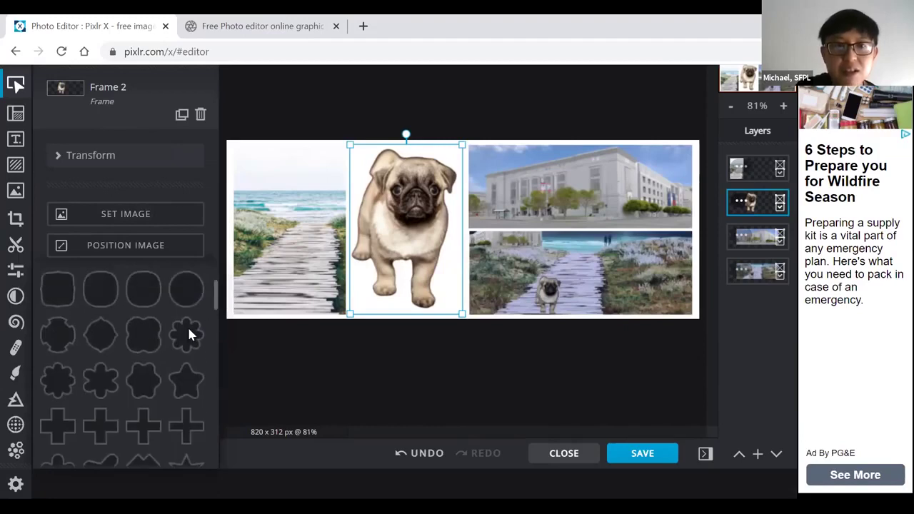
pyautogui.click(189, 333)
pyautogui.click(181, 307)
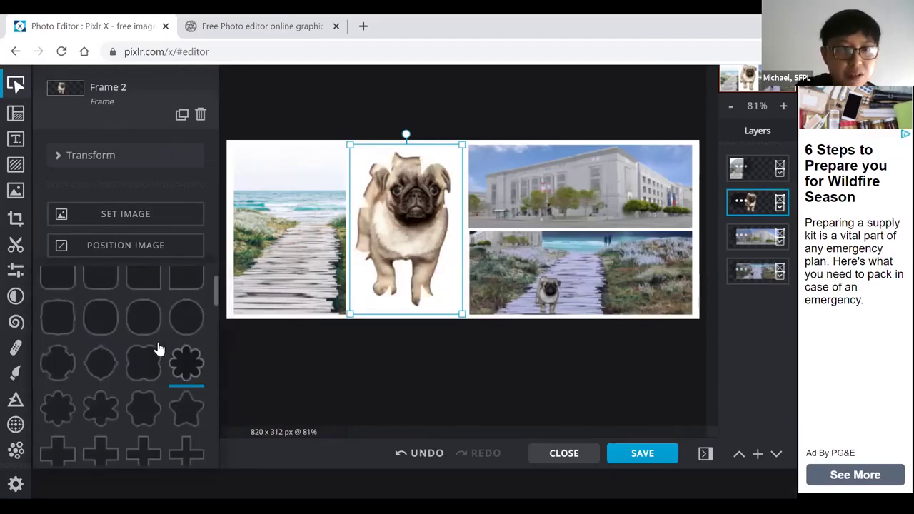
pyautogui.click(150, 351)
pyautogui.click(202, 307)
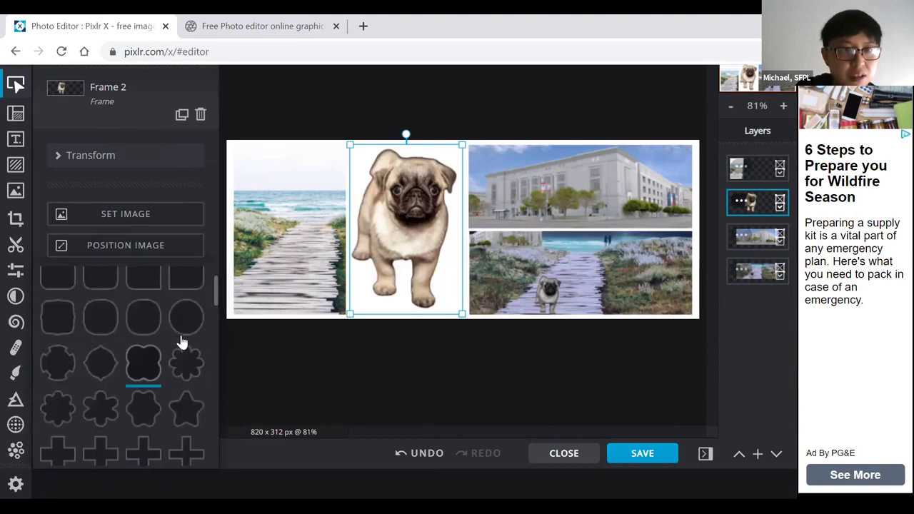
pyautogui.scroll(-2, 110, 403)
pyautogui.scroll(2, 103, 367)
pyautogui.click(102, 364)
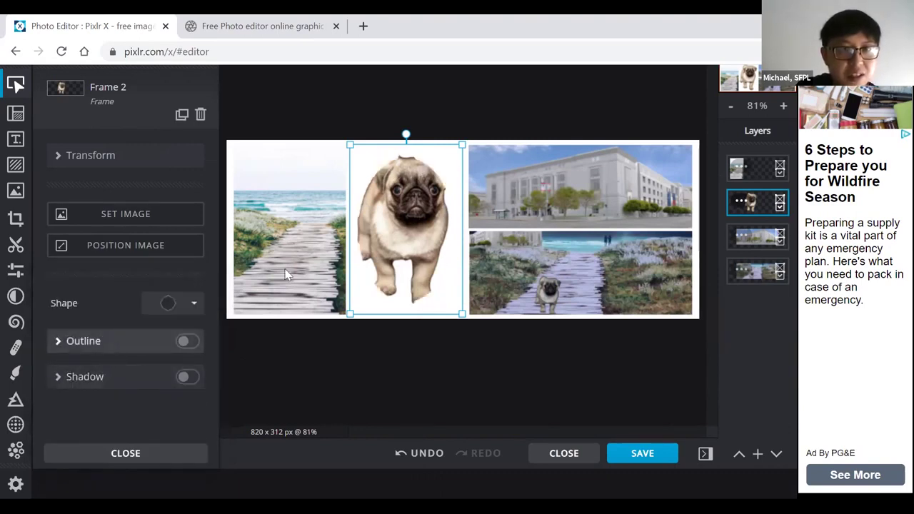
# Change the beach frame's shape from the rectangle to the circle.
pyautogui.click(297, 217)
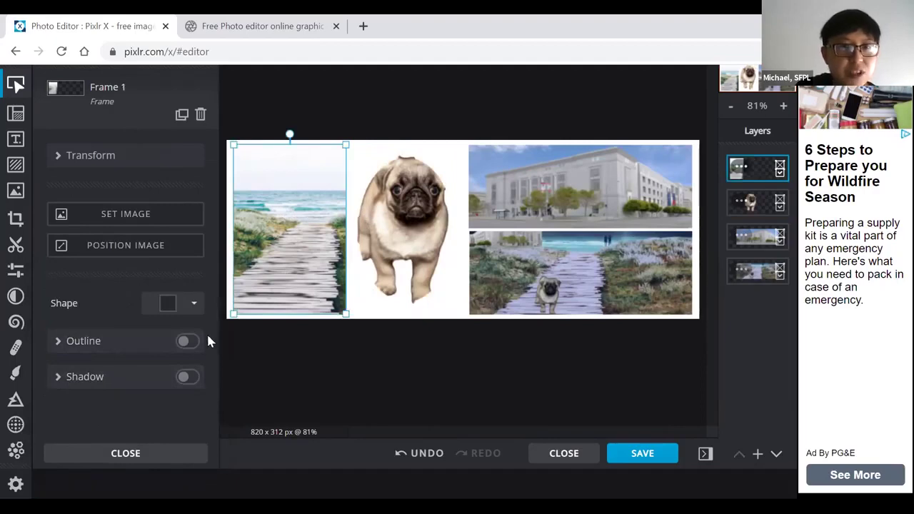
pyautogui.click(176, 305)
pyautogui.click(186, 380)
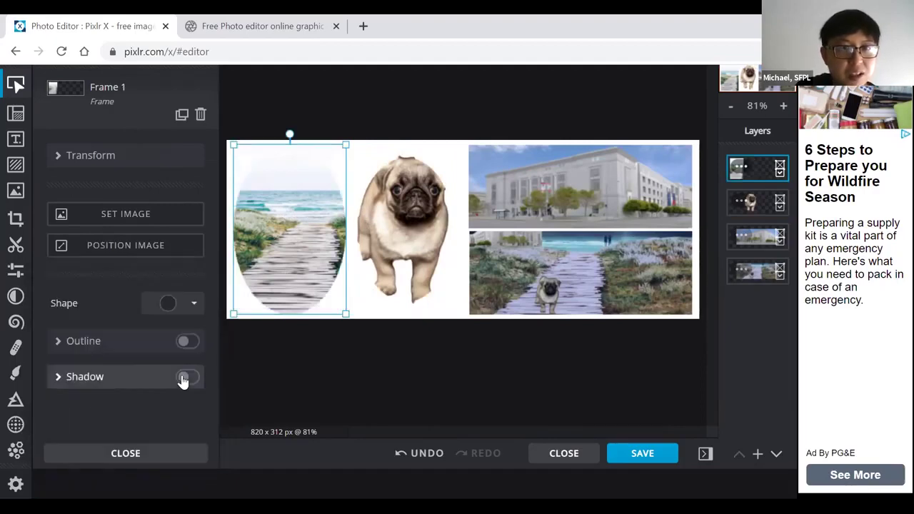
# Change the library building frame's shape to the rounded blob with one pointed corner.
pyautogui.click(571, 171)
pyautogui.click(543, 179)
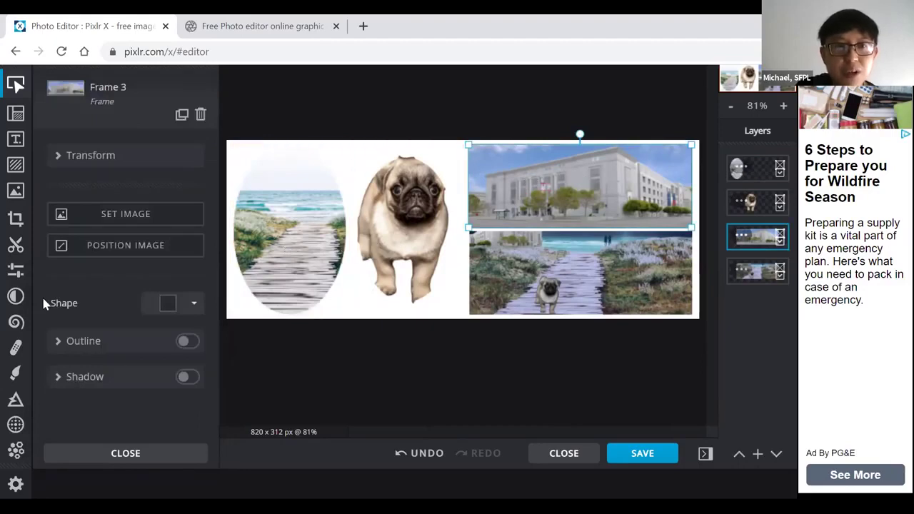
pyautogui.click(167, 307)
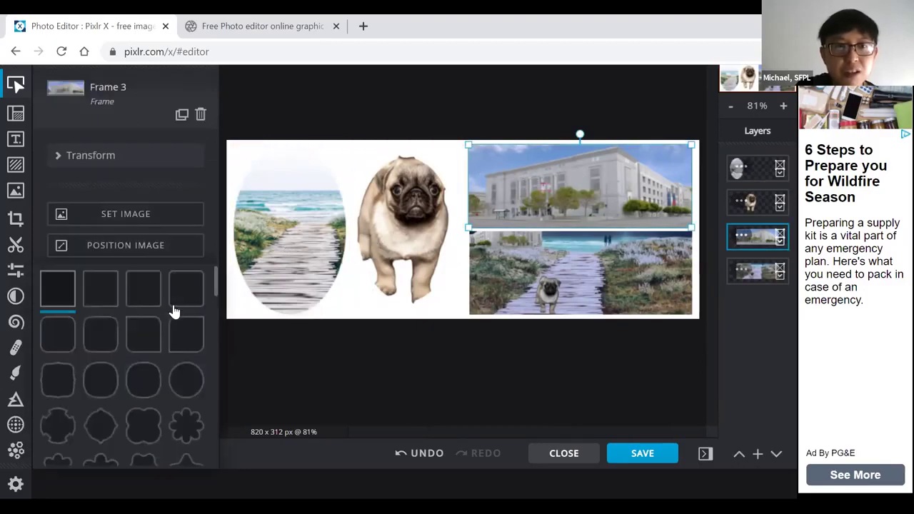
pyautogui.moveTo(212, 280); pyautogui.dragTo(208, 364)
pyautogui.click(186, 349)
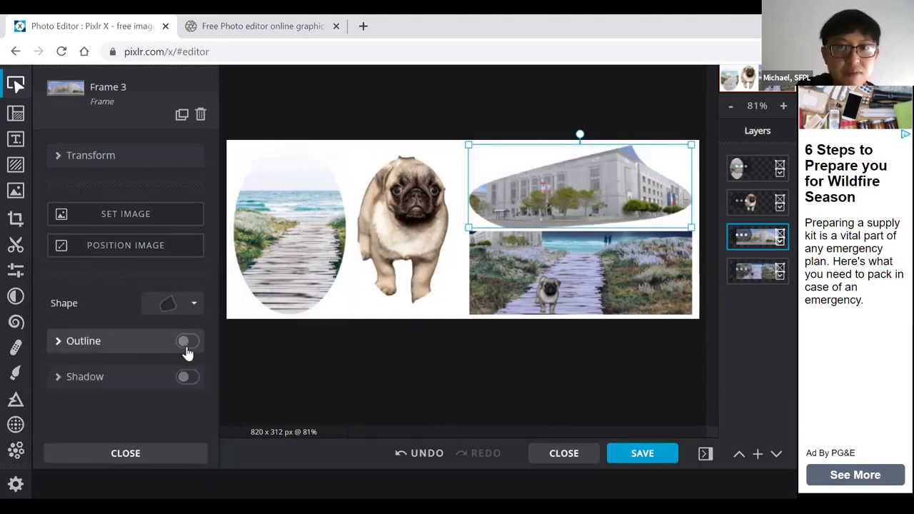
# Change the lower composite frame's shape to the ribbon with notched sides, and leave all frames deselected.
pyautogui.click(525, 278)
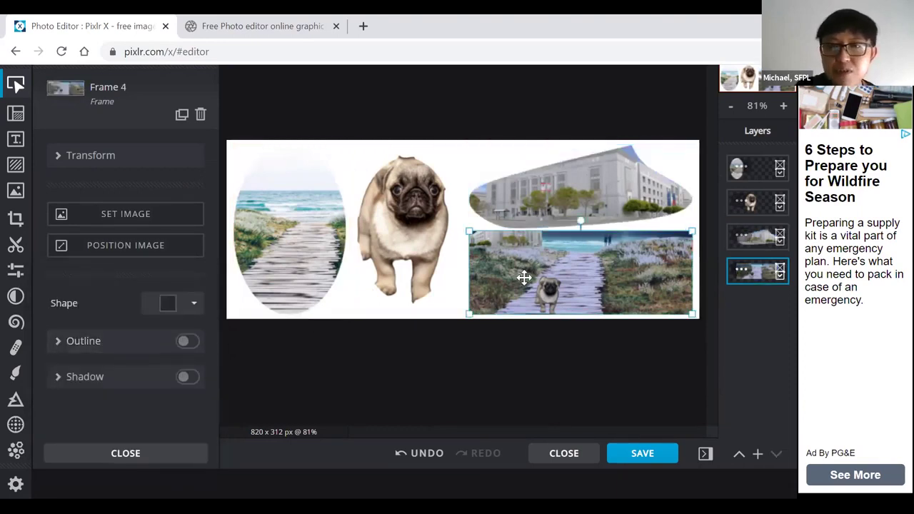
pyautogui.click(164, 305)
pyautogui.scroll(-2, 147, 352)
pyautogui.moveTo(216, 296); pyautogui.dragTo(211, 349)
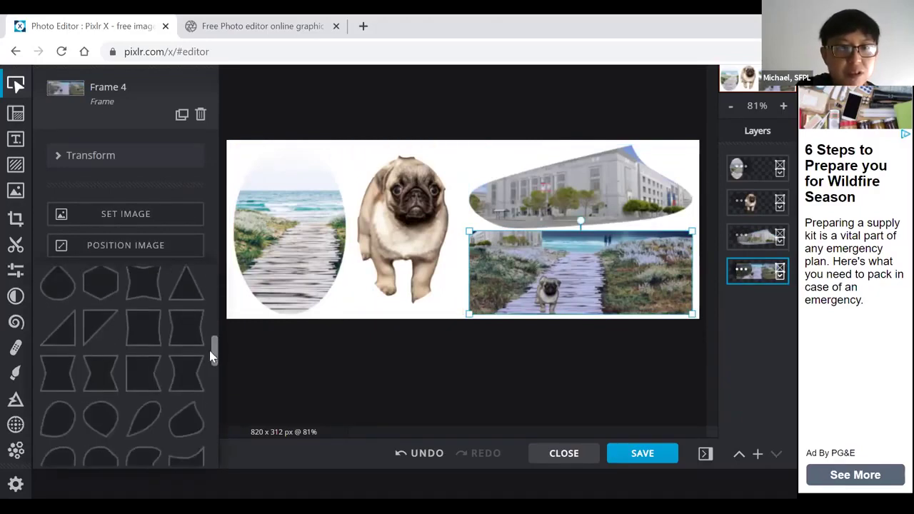
pyautogui.click(190, 369)
pyautogui.click(347, 385)
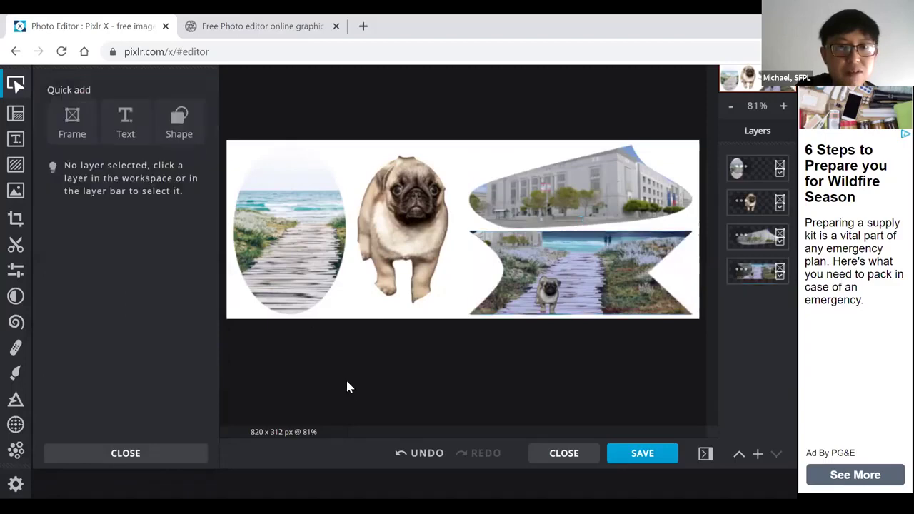
pyautogui.click(289, 228)
pyautogui.click(450, 150)
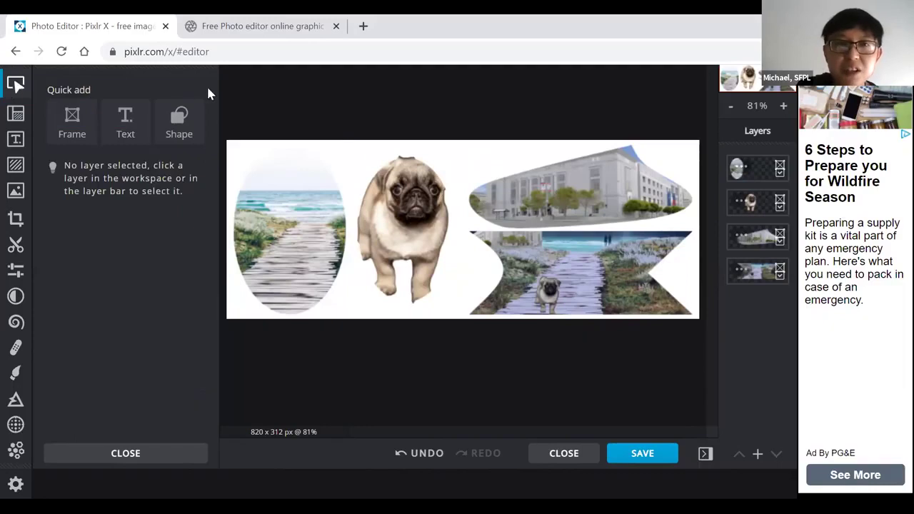
# Leave the collage editor and look through the available layouts in the Simple Collage template category.
pyautogui.click(20, 55)
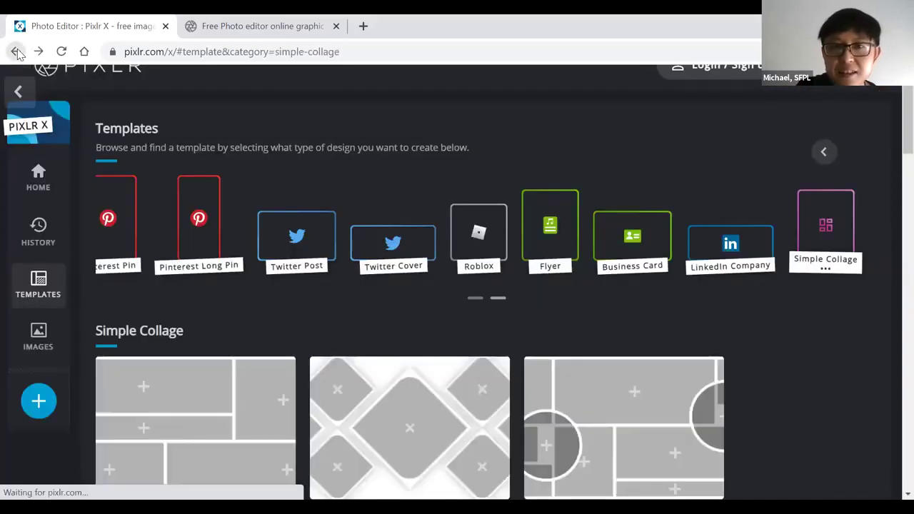
pyautogui.scroll(-2, 429, 307)
pyautogui.scroll(-2, 314, 314)
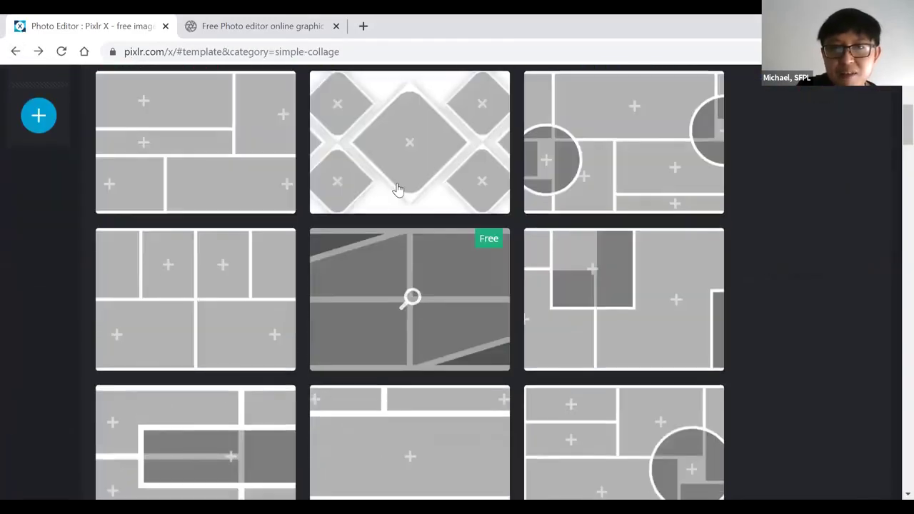
pyautogui.scroll(-6, 306, 334)
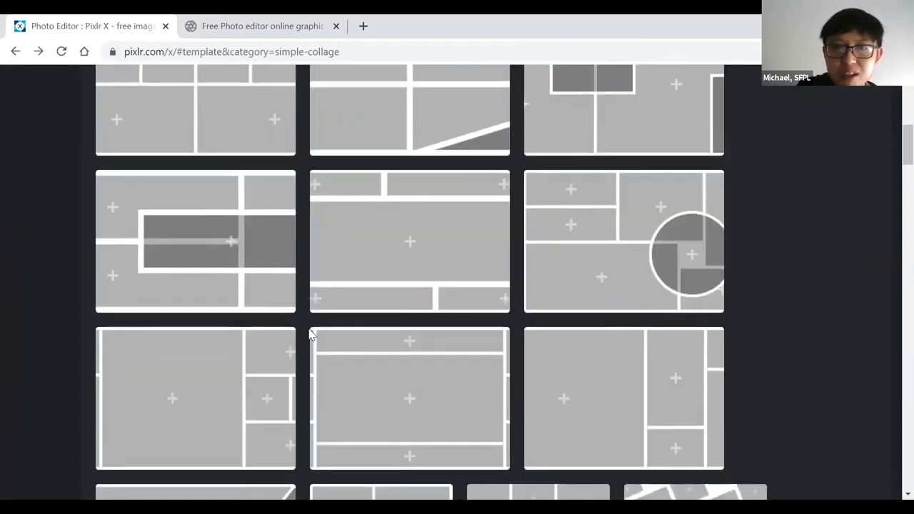
pyautogui.scroll(-3, 309, 333)
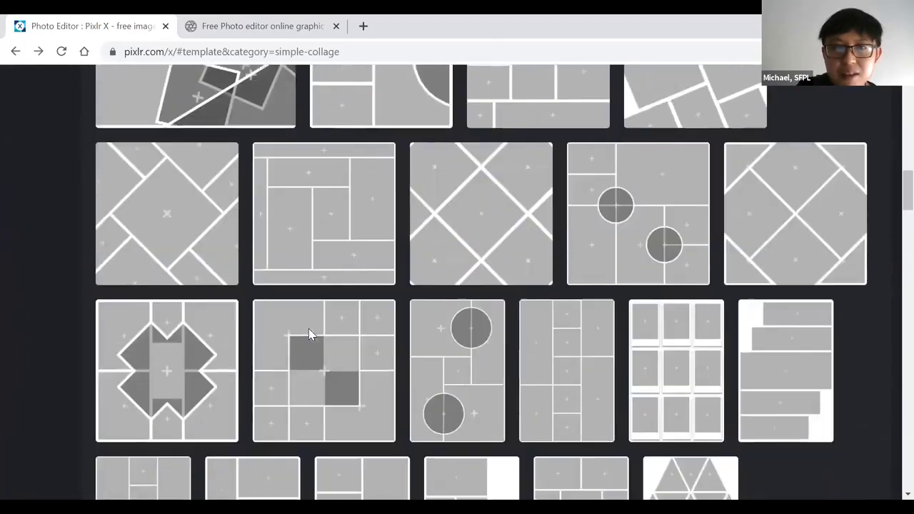
pyautogui.scroll(3, 288, 326)
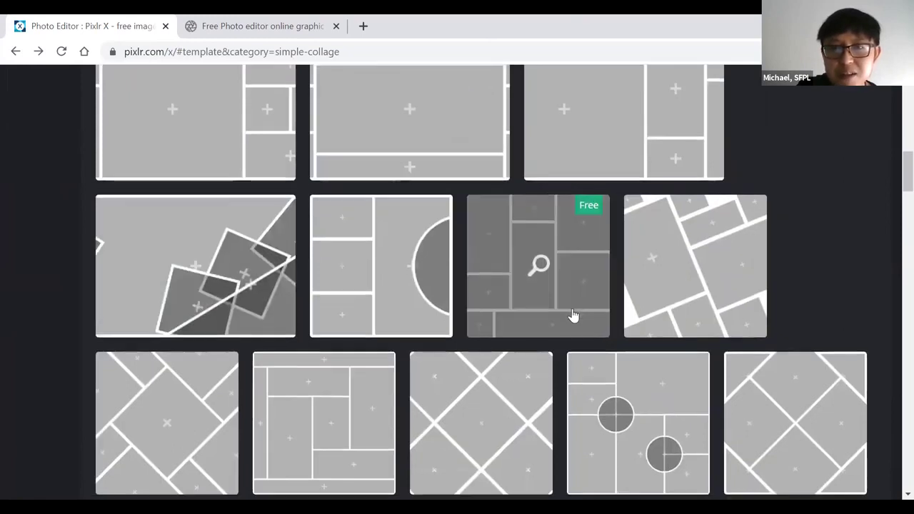
pyautogui.scroll(-2, 575, 316)
pyautogui.scroll(8, 561, 317)
pyautogui.scroll(5, 568, 299)
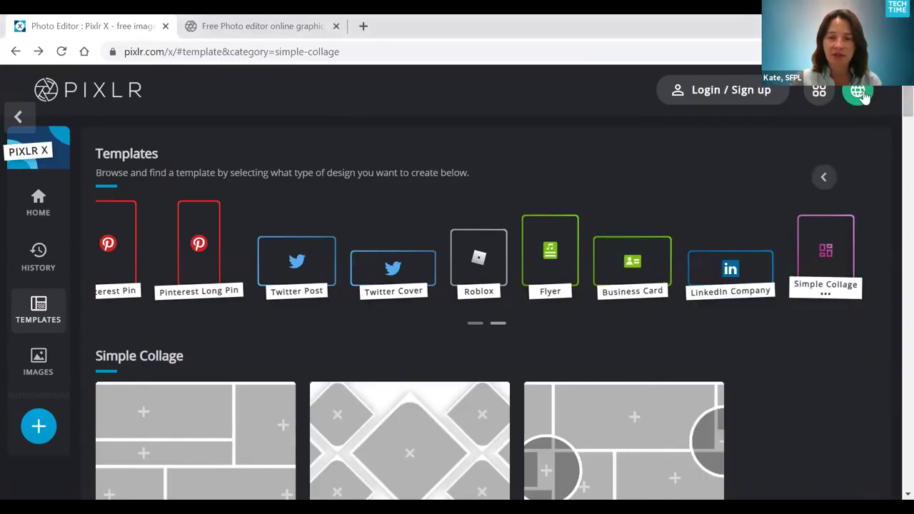
pyautogui.moveTo(822, 93)
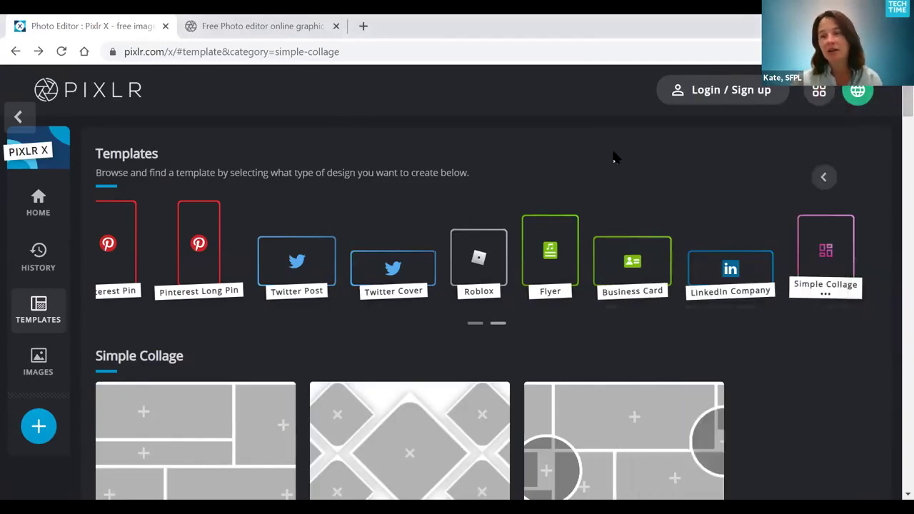
pyautogui.scroll(-2, 621, 171)
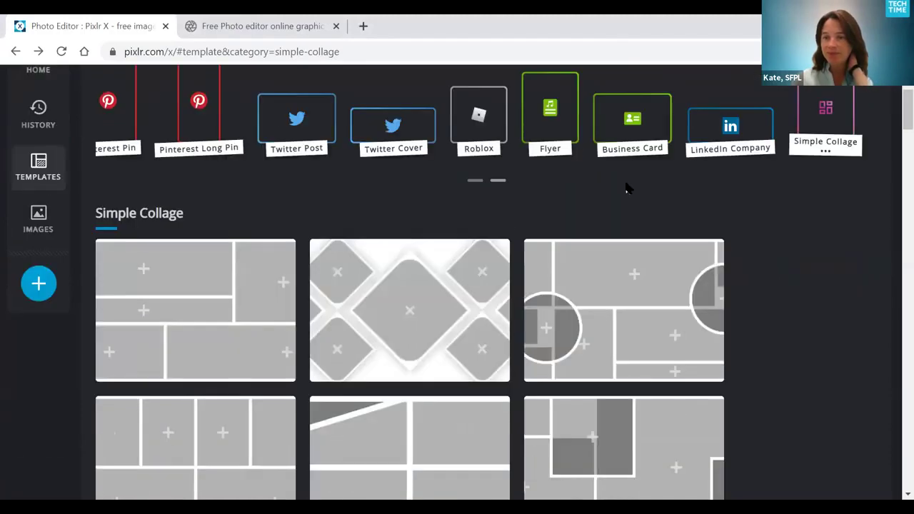
pyautogui.scroll(2, 861, 179)
pyautogui.scroll(-6, 894, 104)
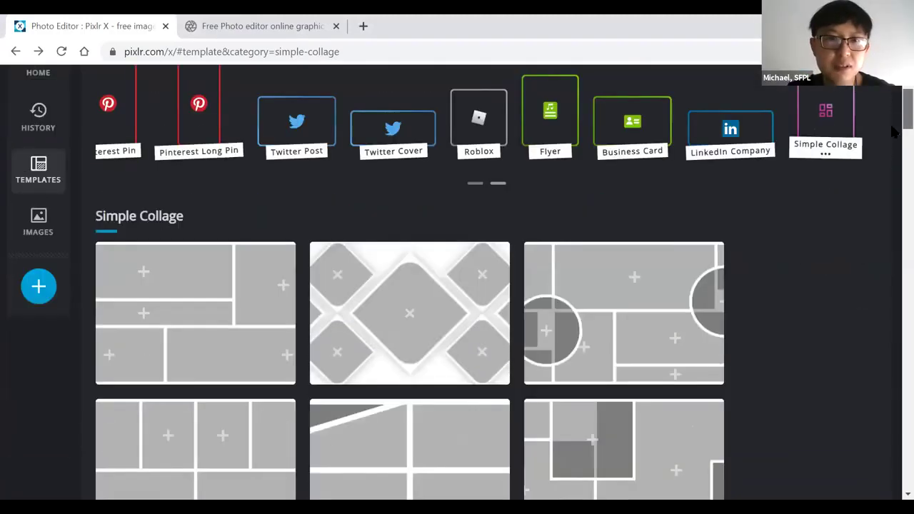
pyautogui.scroll(6, 791, 244)
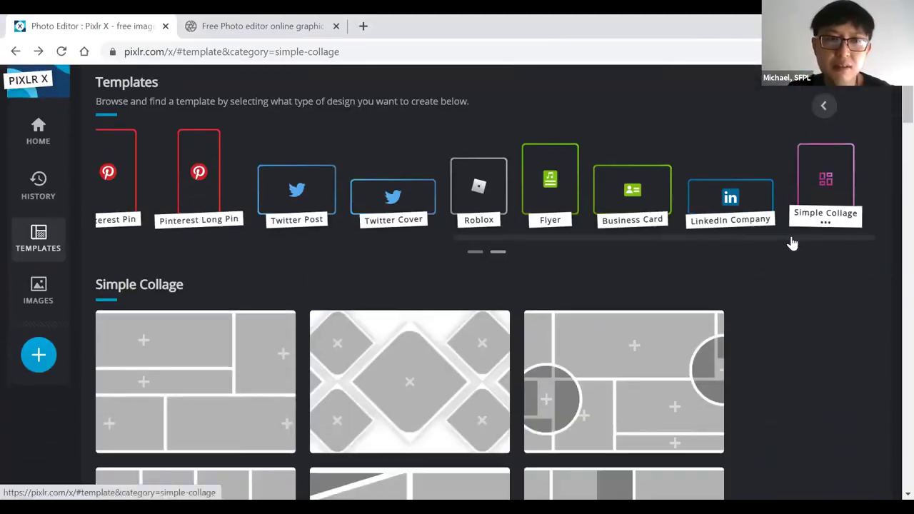
pyautogui.scroll(-1, 893, 125)
pyautogui.scroll(-6, 893, 125)
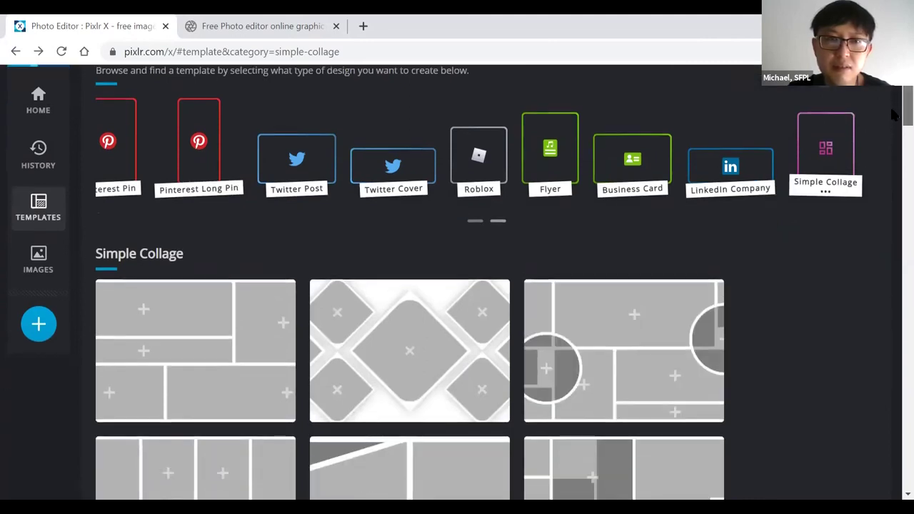
# Return to the Pixlr X start page and reopen the facebook cover 4 photos collage project from the latest projects.
pyautogui.scroll(7, 10, 128)
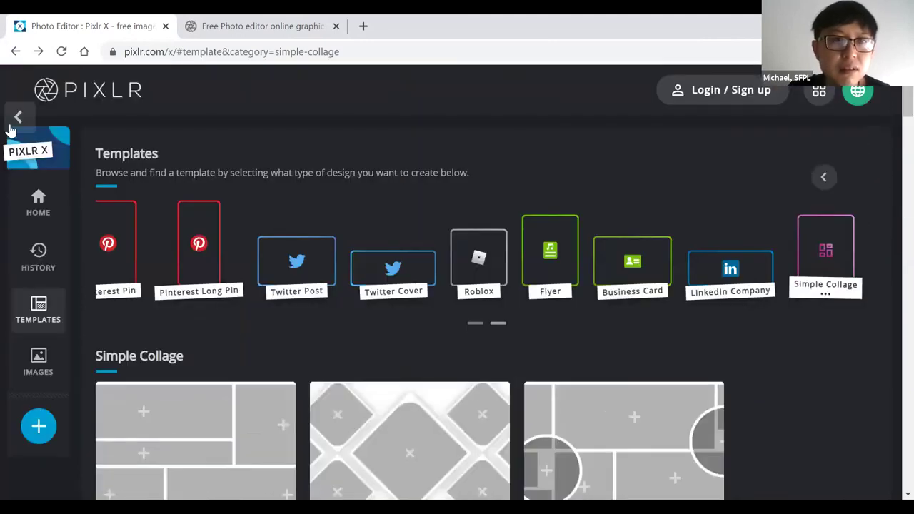
pyautogui.click(68, 94)
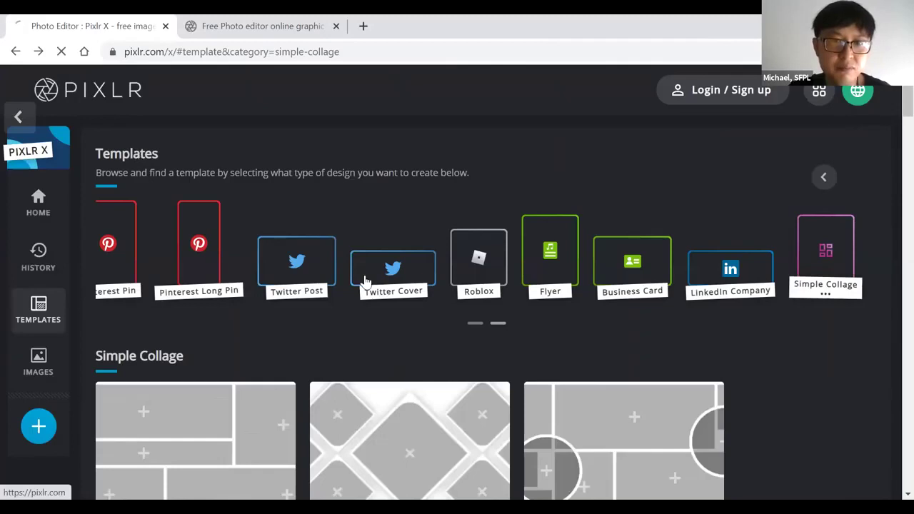
pyautogui.scroll(-3, 372, 336)
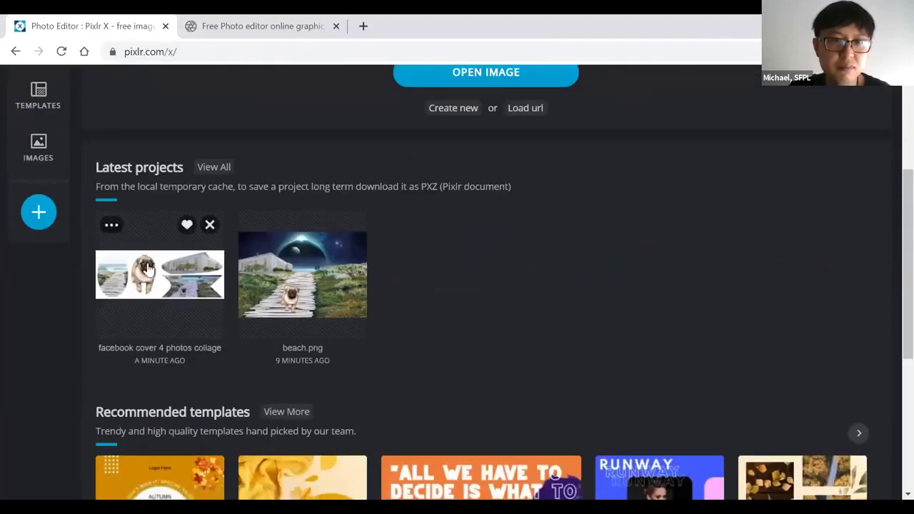
pyautogui.click(150, 267)
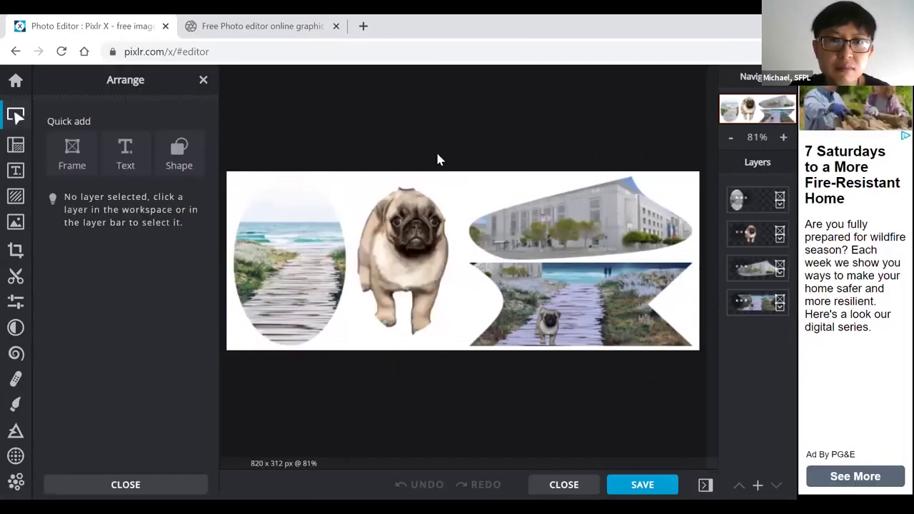
# Shift the oval beach frame down until its lower end runs off the canvas, and leave all frames deselected.
pyautogui.click(476, 190)
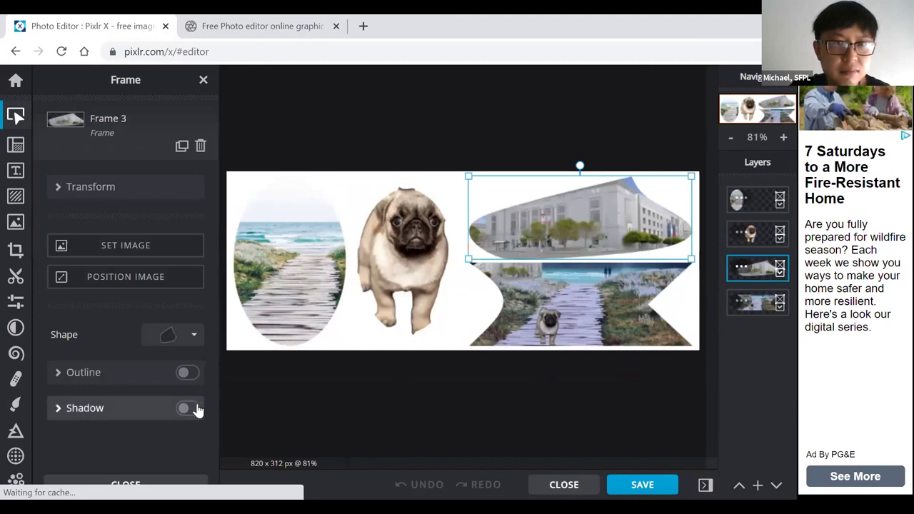
pyautogui.click(563, 400)
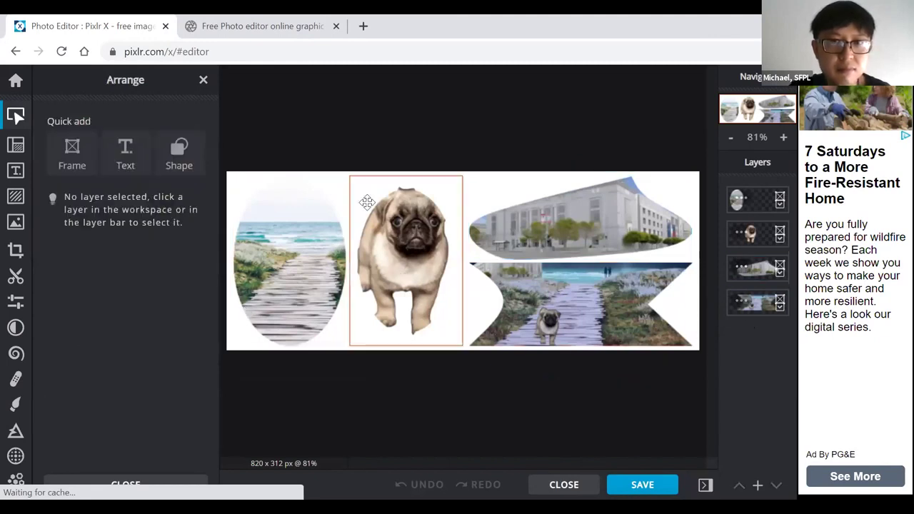
pyautogui.click(284, 229)
pyautogui.click(283, 187)
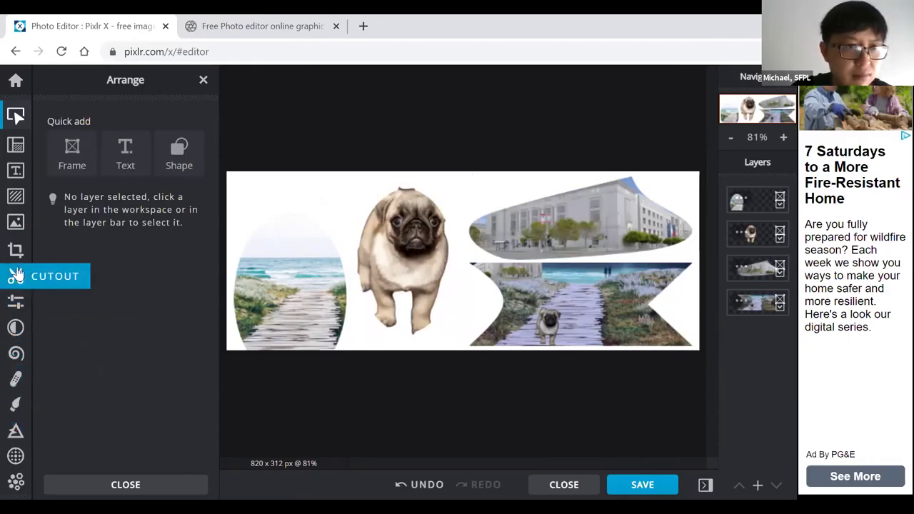
# Switch the collage's background off in the layout settings, and turn it back on.
pyautogui.click(16, 147)
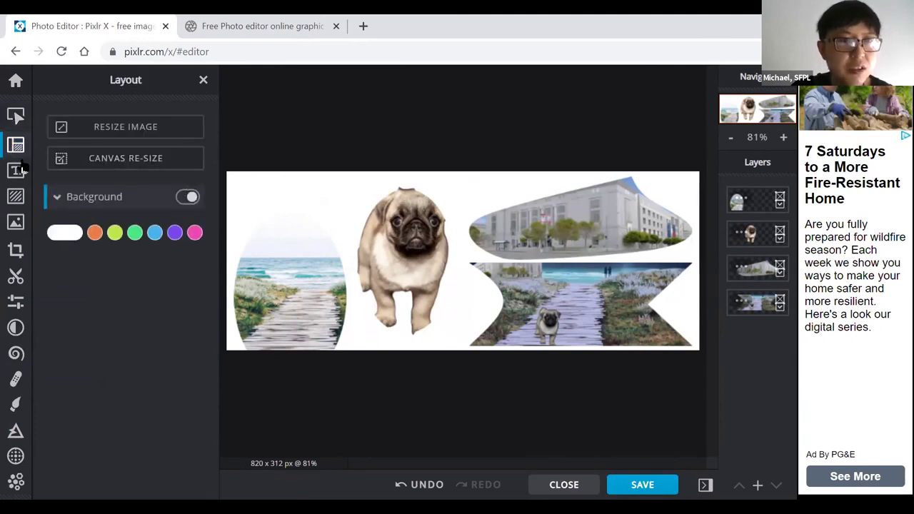
pyautogui.click(15, 116)
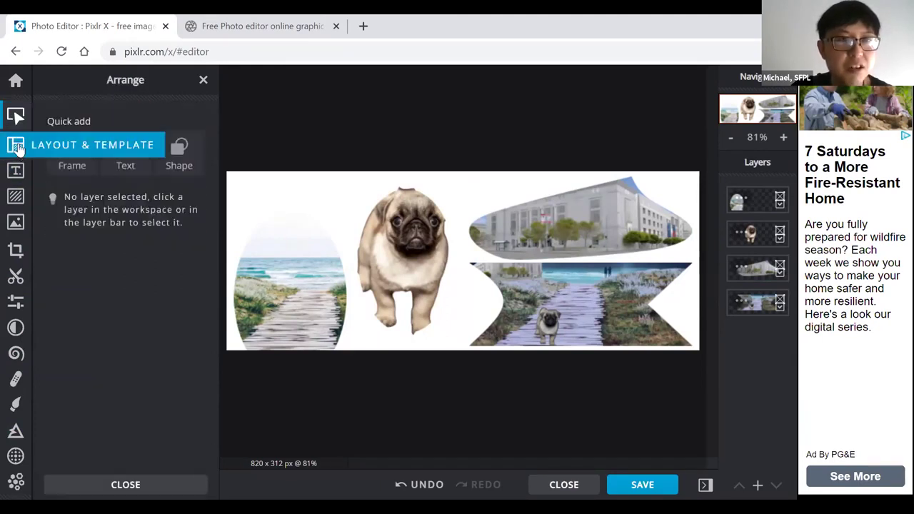
pyautogui.click(16, 147)
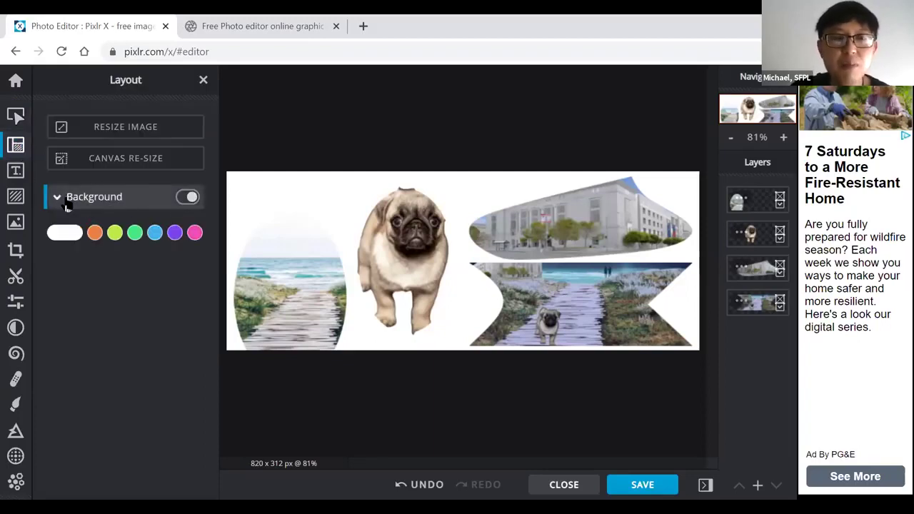
pyautogui.click(190, 200)
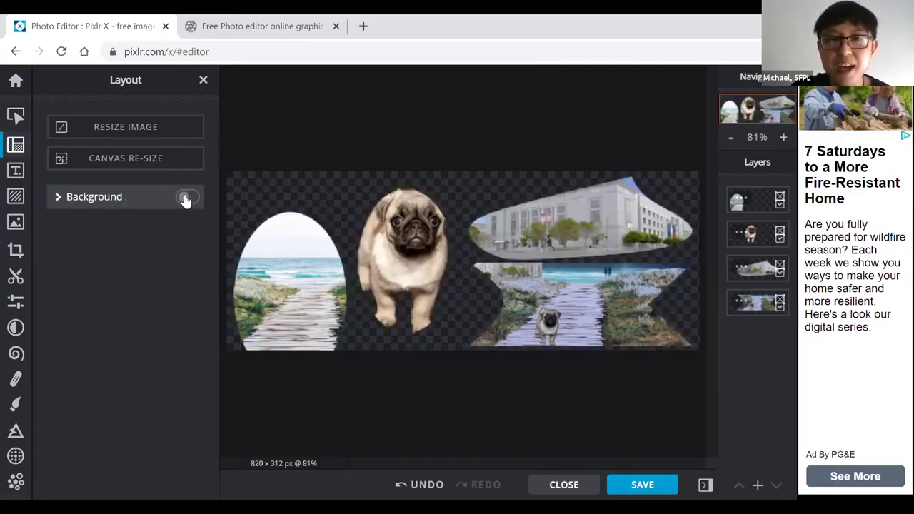
pyautogui.click(186, 198)
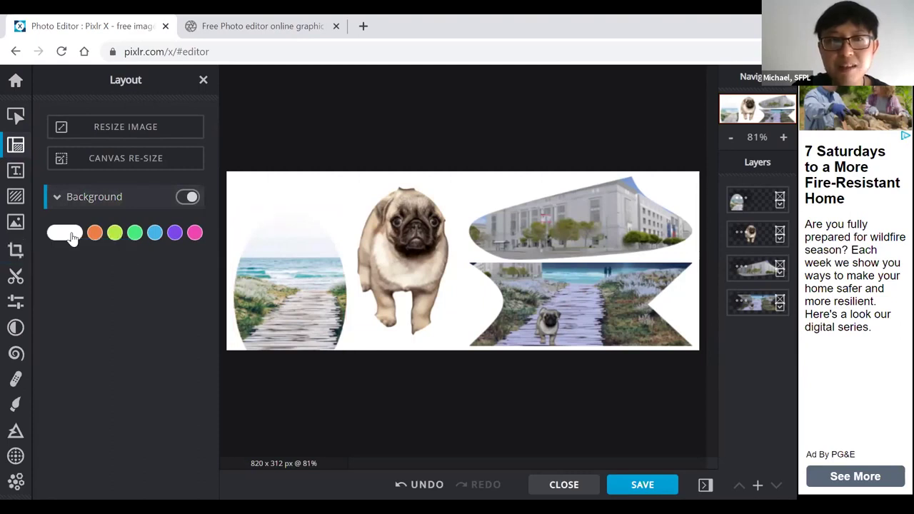
# Set the collage's background colour to light purple #B29FD9, and move the oval beach frame up so it fits inside the canvas.
pyautogui.click(95, 233)
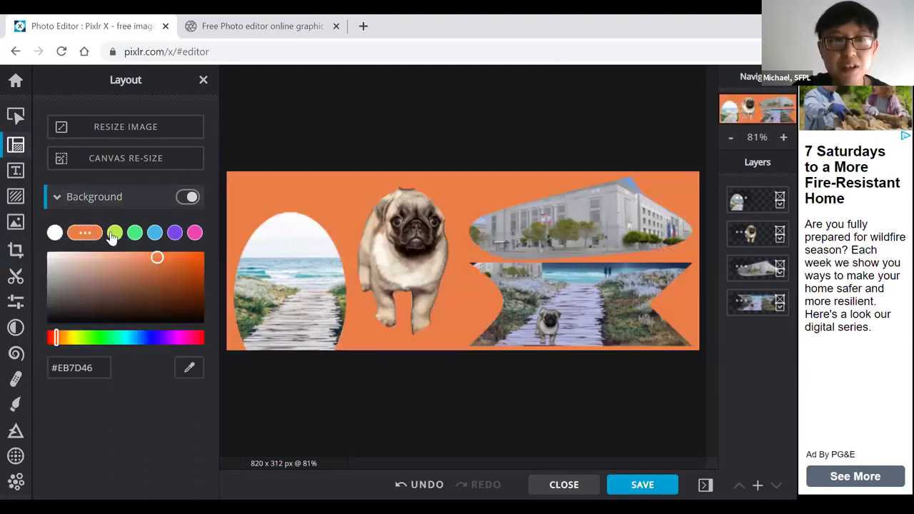
pyautogui.click(115, 233)
pyautogui.click(174, 233)
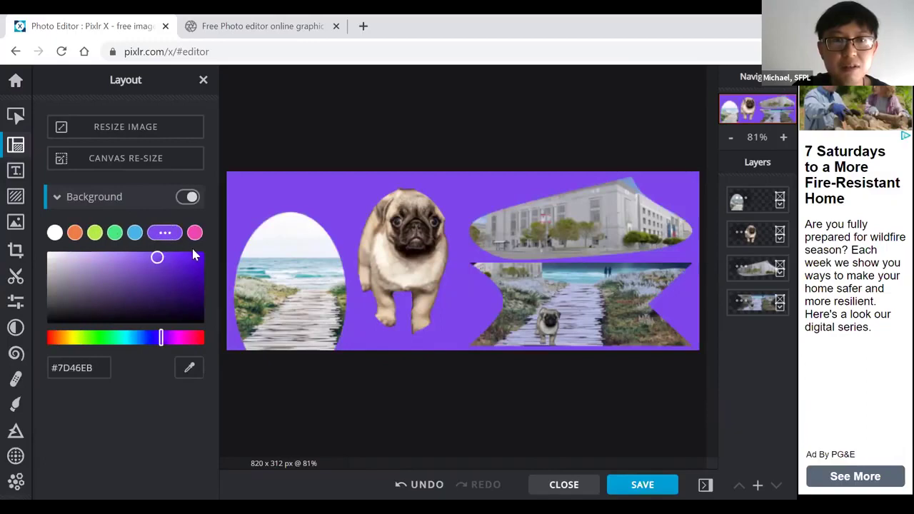
pyautogui.moveTo(265, 242); pyautogui.dragTo(271, 215)
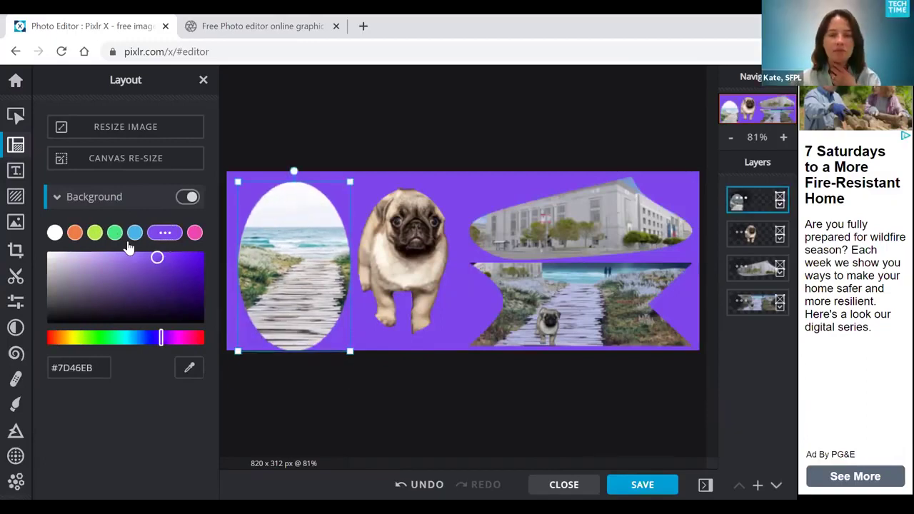
pyautogui.moveTo(159, 258); pyautogui.dragTo(88, 262)
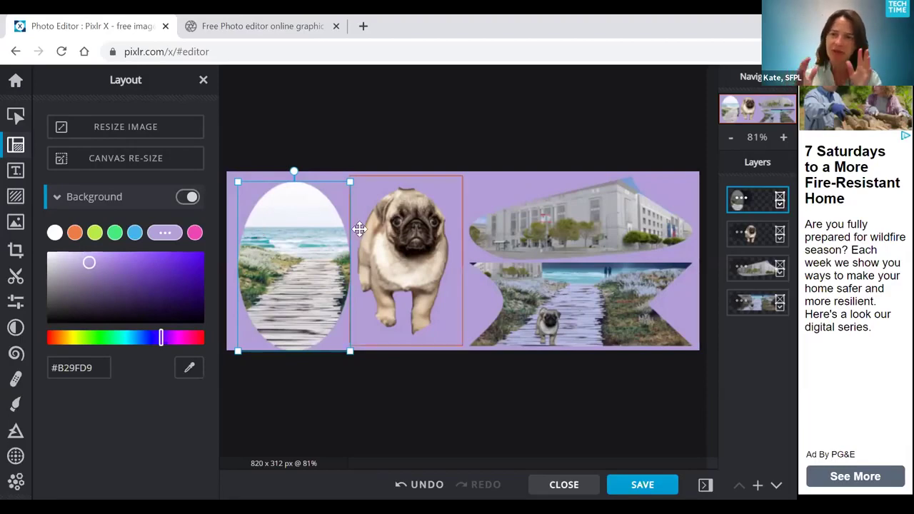
pyautogui.moveTo(312, 226); pyautogui.dragTo(311, 220)
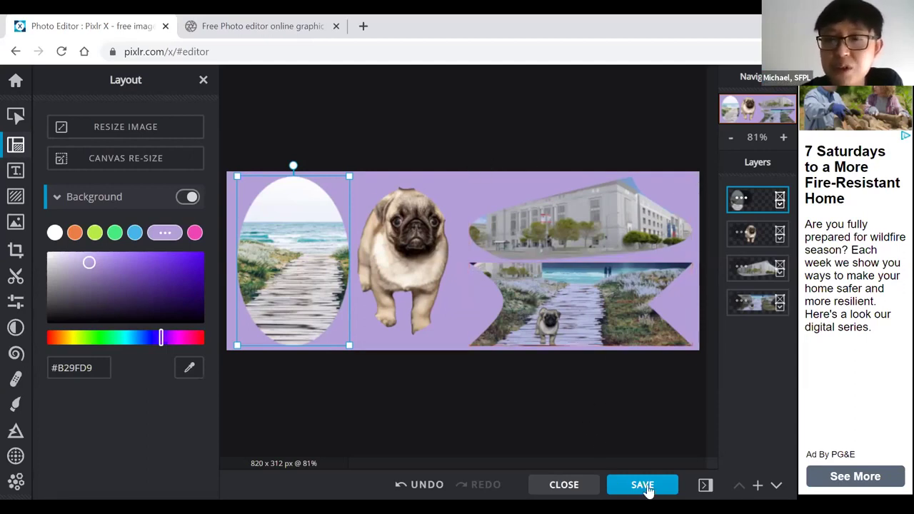
# Save and download the collage as the PNG file Facebook Cover 4 Photos Collage.
pyautogui.click(622, 487)
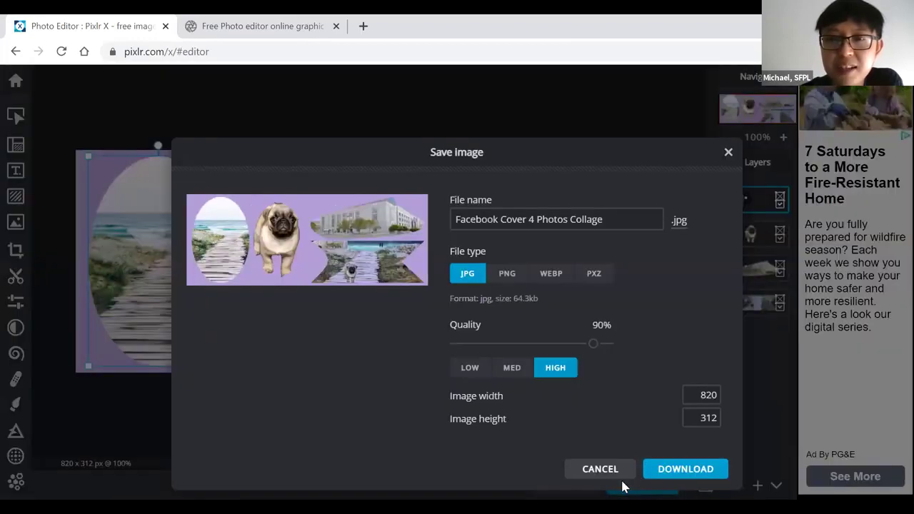
pyautogui.click(509, 276)
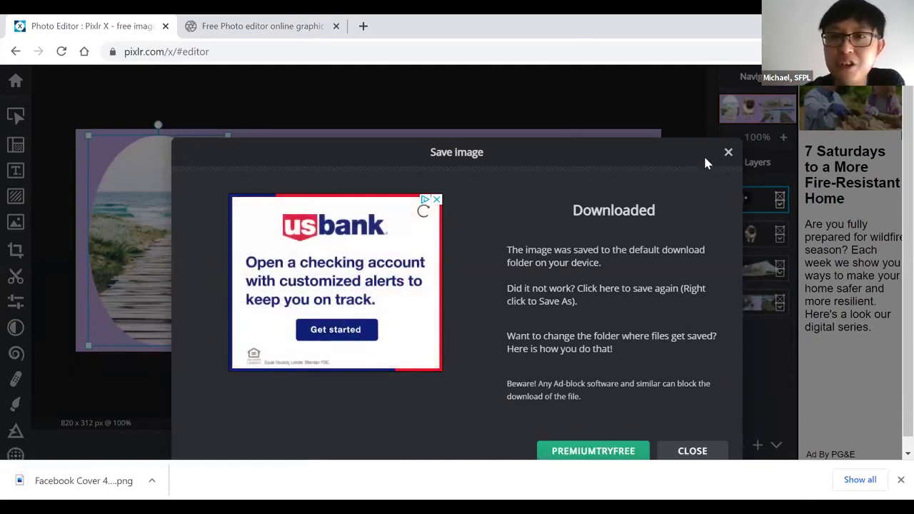
pyautogui.click(685, 451)
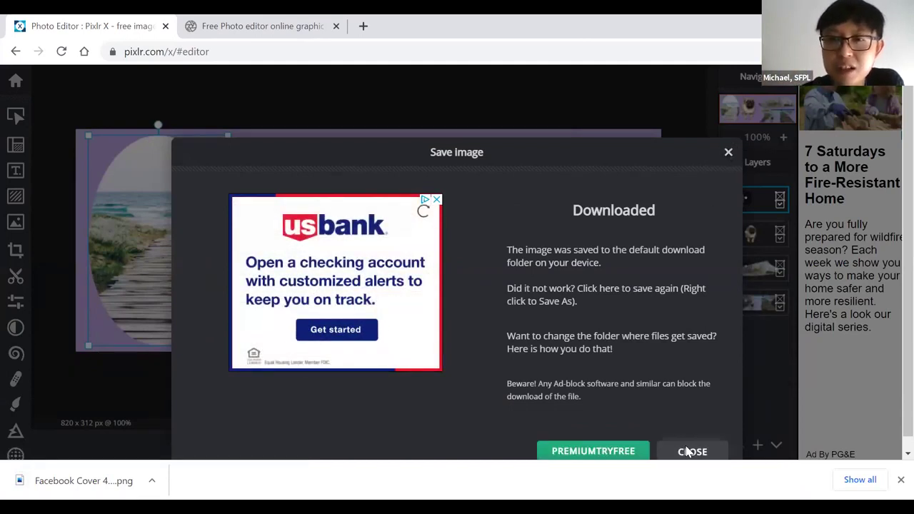
# Reopen the beach.png project and add the Facebook Cover 4 Photos Collage image from the Desktop as a new layer.
pyautogui.click(15, 81)
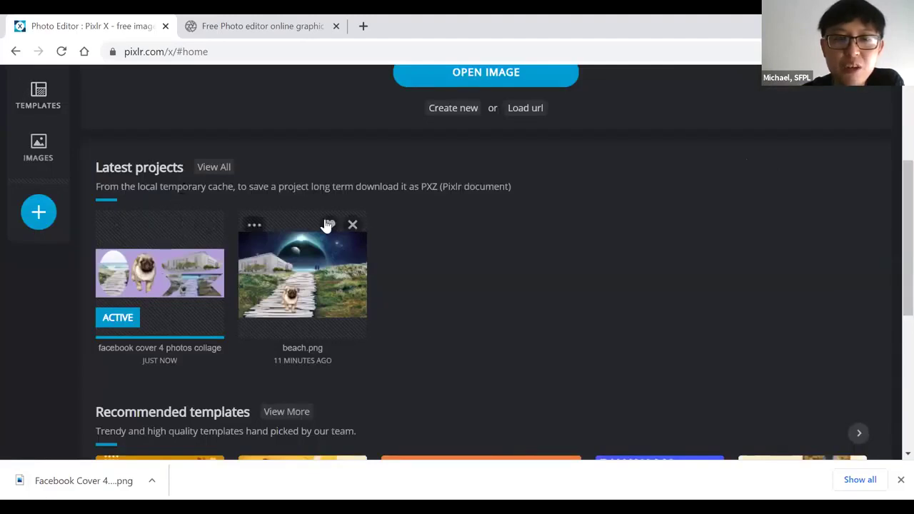
pyautogui.click(289, 263)
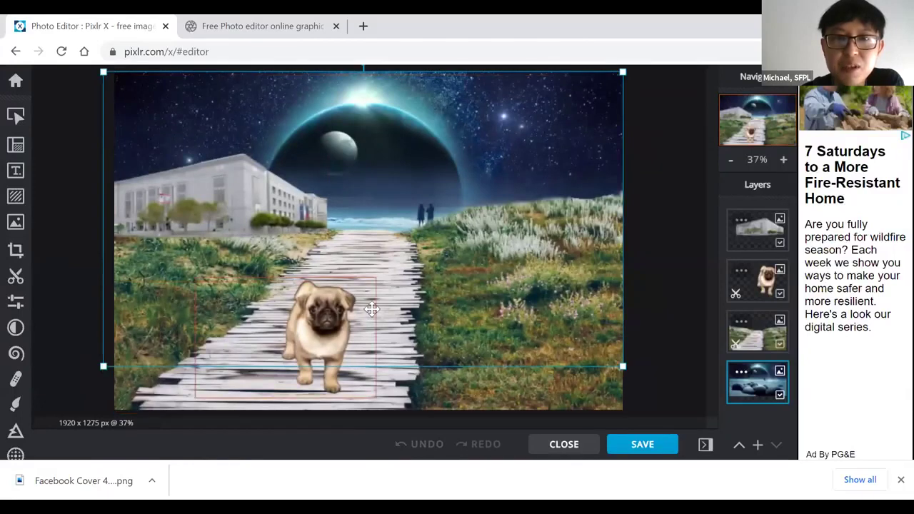
pyautogui.click(24, 229)
pyautogui.click(23, 225)
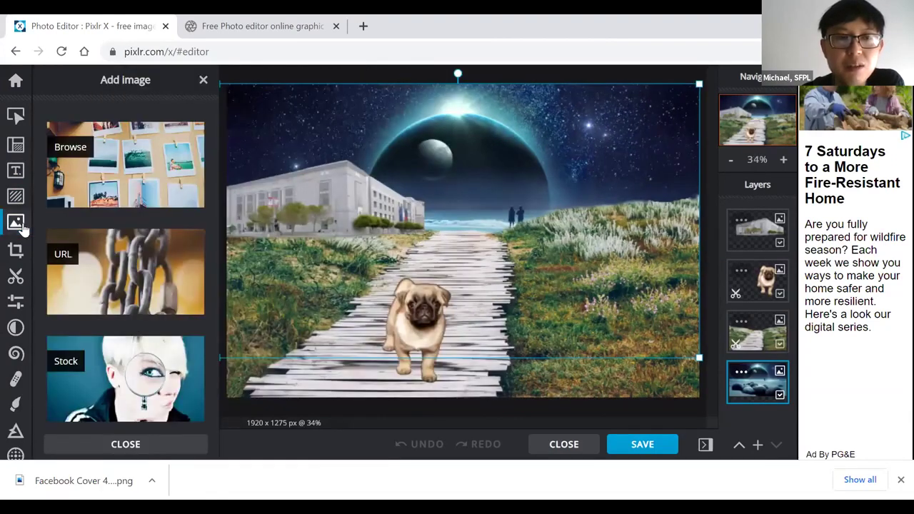
pyautogui.click(87, 162)
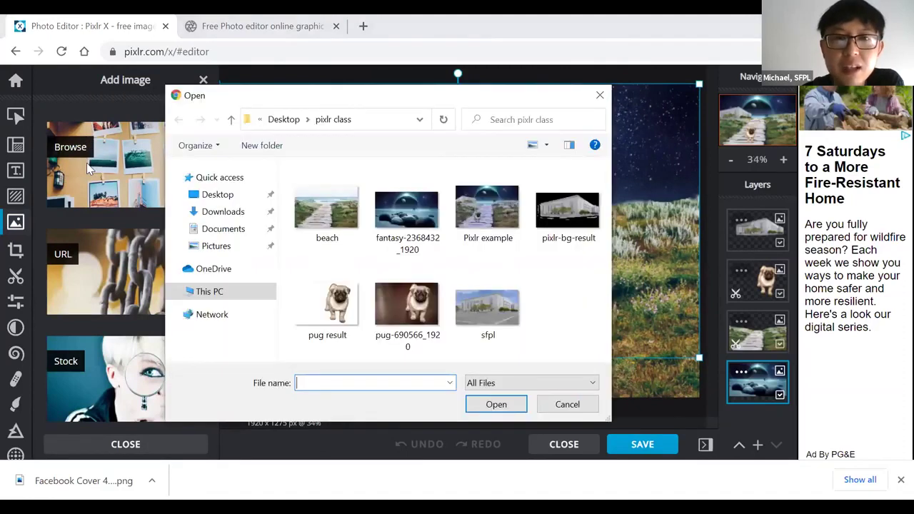
pyautogui.click(234, 215)
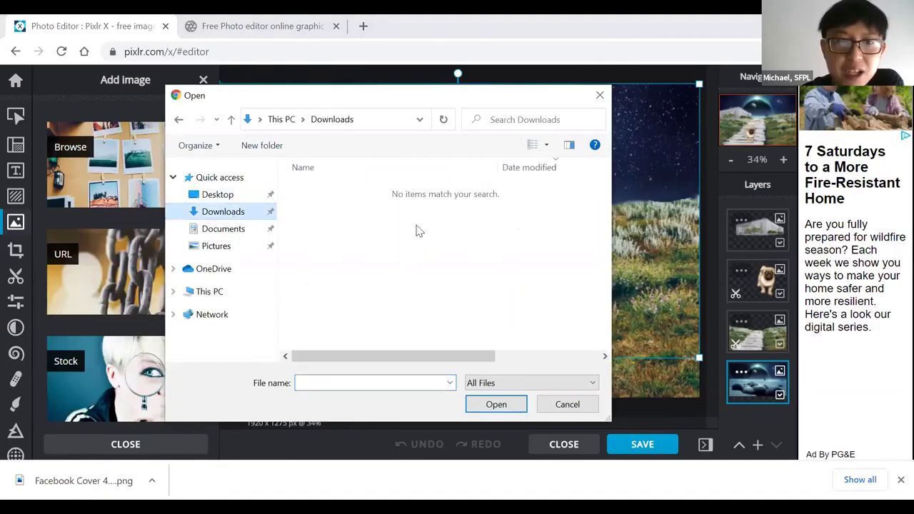
pyautogui.click(227, 195)
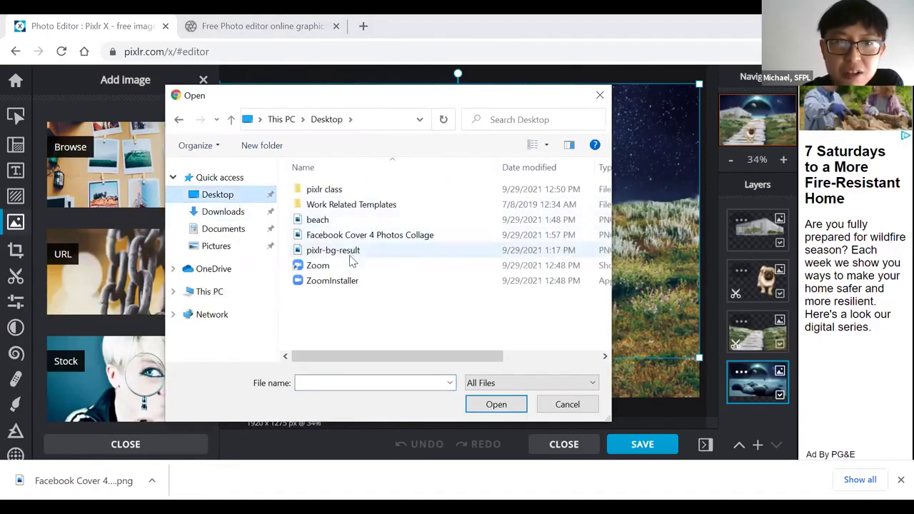
pyautogui.click(320, 239)
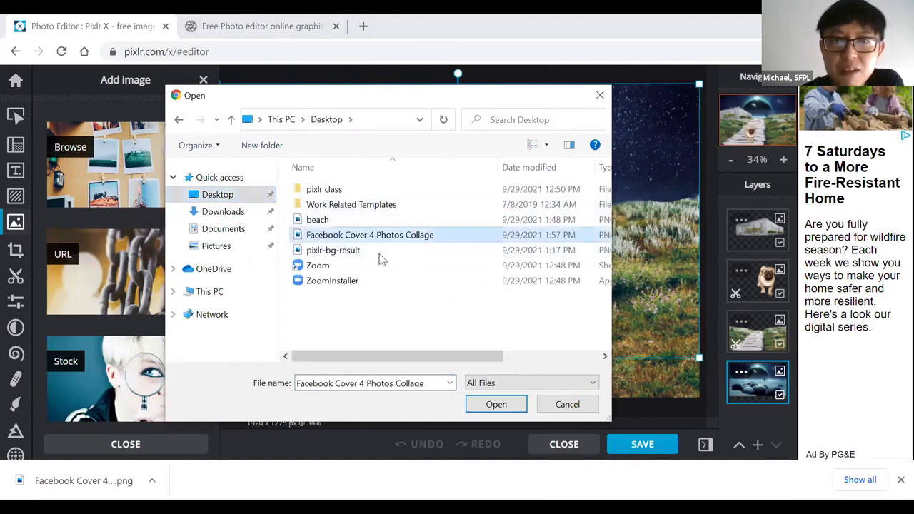
pyautogui.click(489, 404)
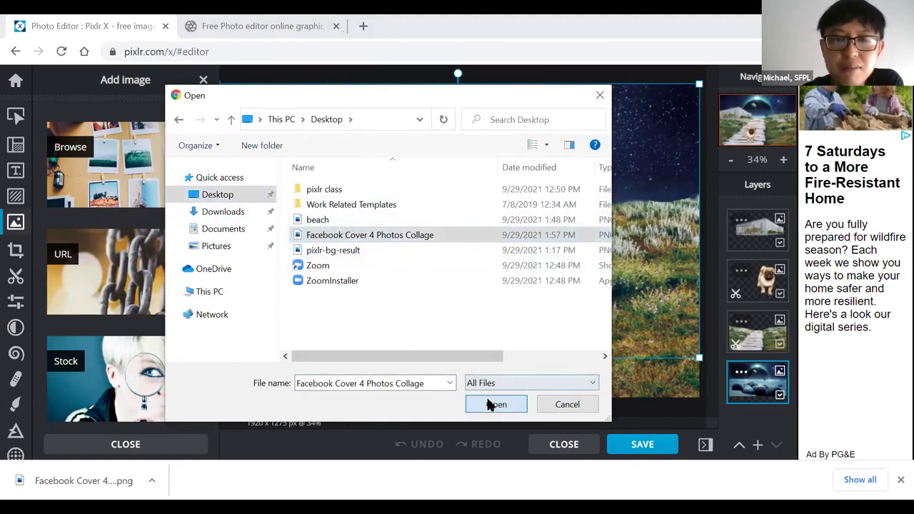
pyautogui.moveTo(458, 211)
pyautogui.mouseDown()
pyautogui.moveTo(465, 202)
pyautogui.moveTo(454, 218)
pyautogui.mouseUp()
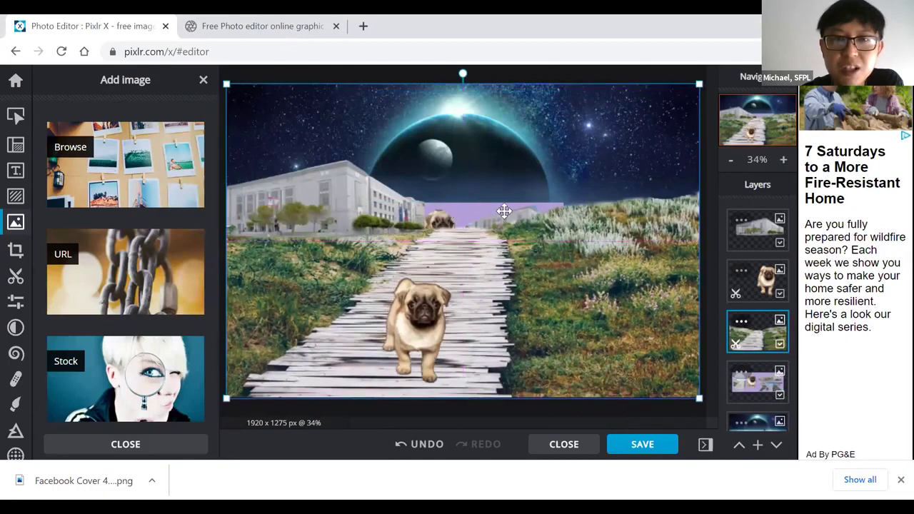
# Hide all layers of the composite: the space background, pug, library building, imported collage and beach path.
pyautogui.scroll(-1, 772, 345)
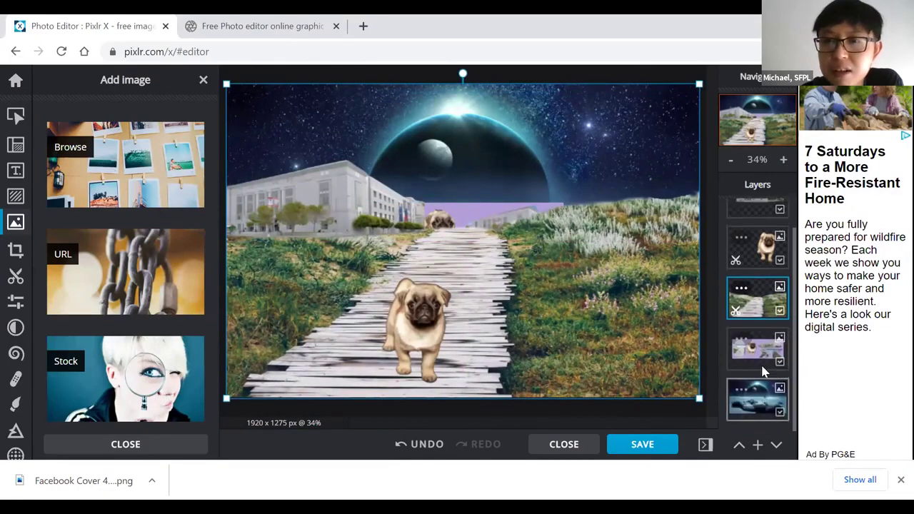
pyautogui.click(780, 414)
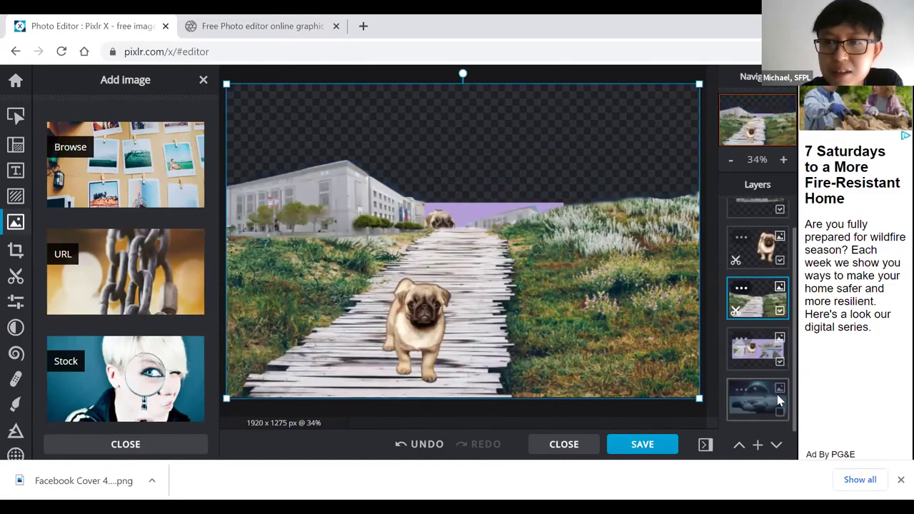
pyautogui.click(780, 261)
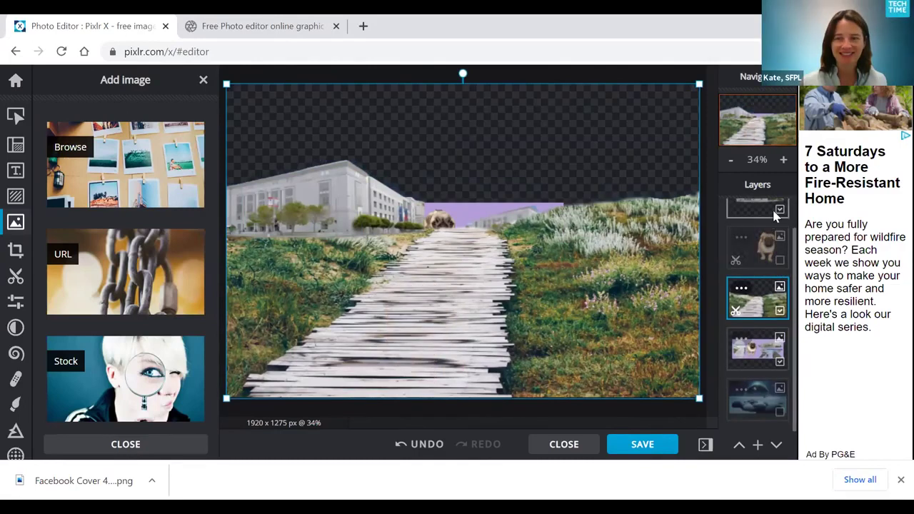
pyautogui.click(780, 212)
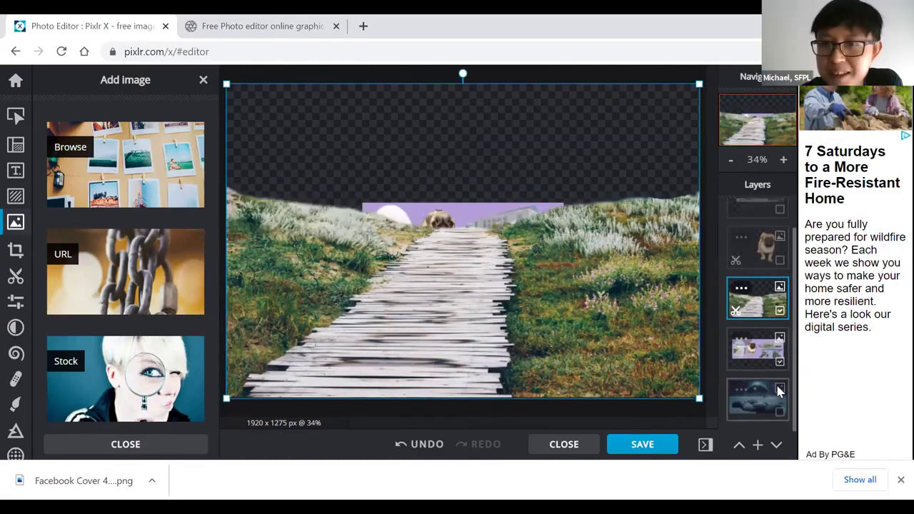
pyautogui.scroll(-1, 778, 345)
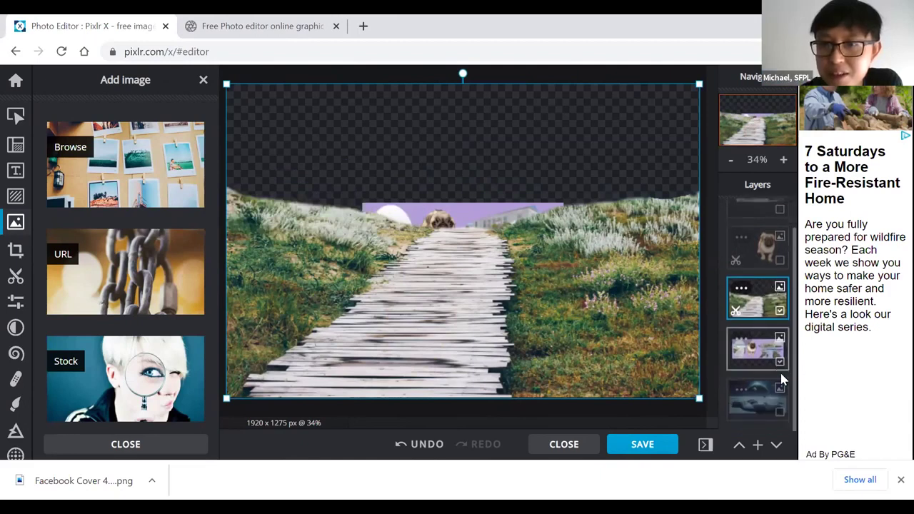
pyautogui.click(779, 360)
pyautogui.click(779, 310)
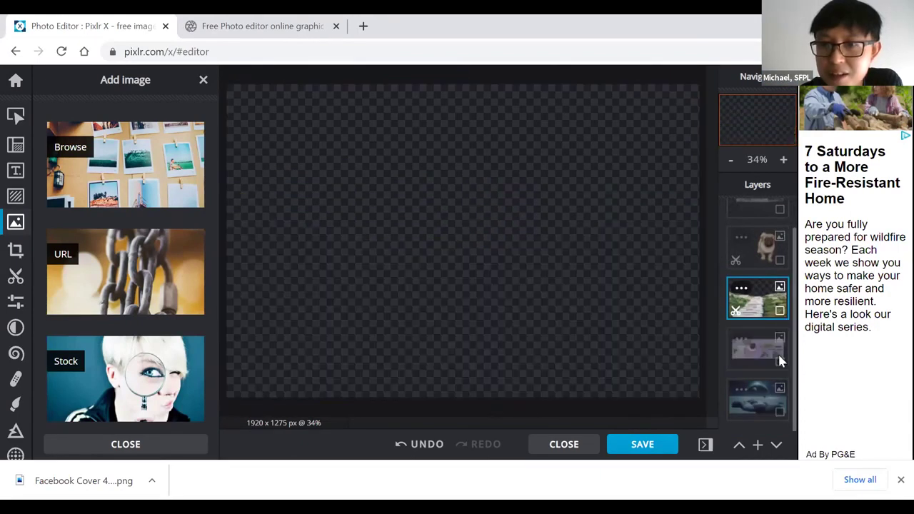
# Show the collage layer and move it up into the sky area, and make all the other composite layers visible again.
pyautogui.click(780, 360)
pyautogui.moveTo(427, 236); pyautogui.dragTo(426, 166)
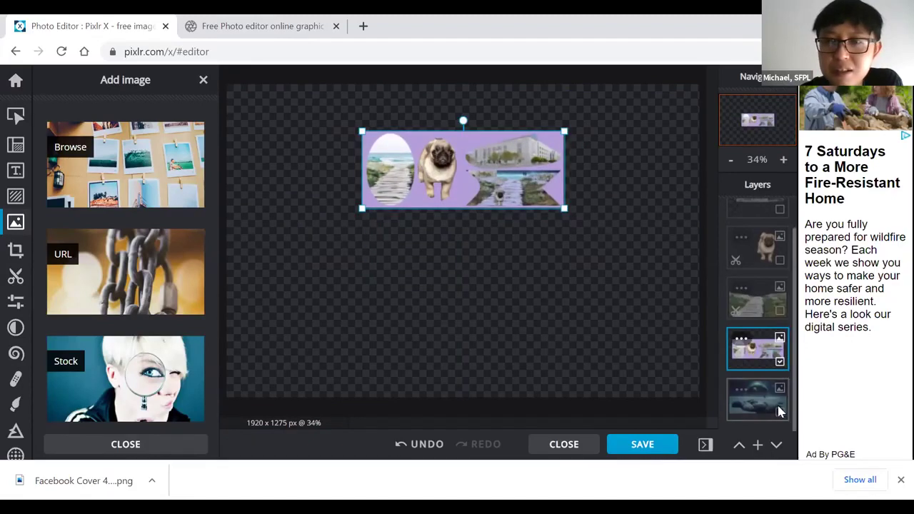
pyautogui.click(780, 412)
pyautogui.click(780, 310)
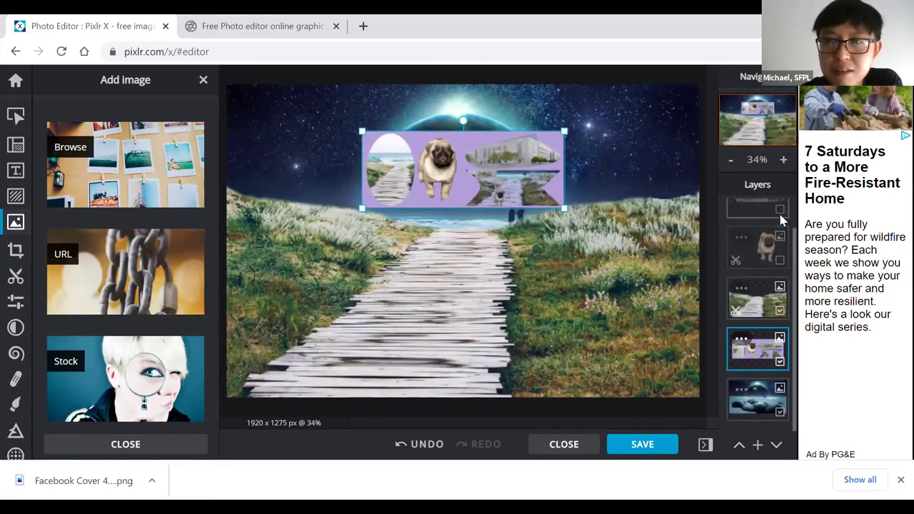
pyautogui.click(780, 260)
pyautogui.click(779, 210)
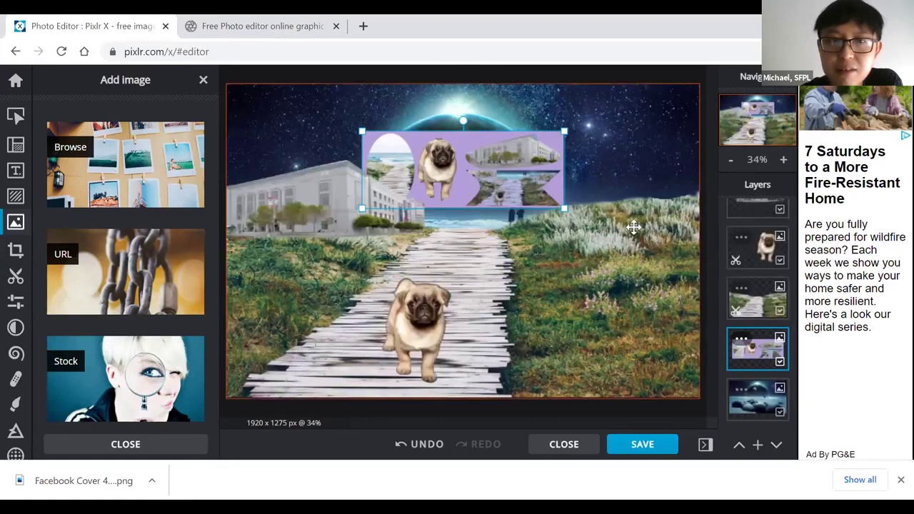
pyautogui.scroll(1, 552, 211)
pyautogui.scroll(-1, 552, 211)
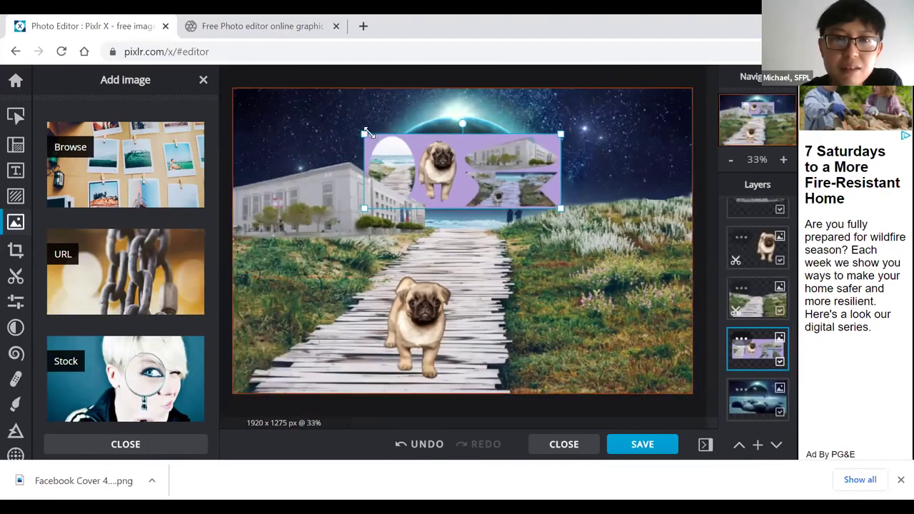
# Shrink the collage from its upper-left corner and reorder the layers so the collage sits directly above the beach path.
pyautogui.moveTo(364, 133); pyautogui.dragTo(430, 158)
pyautogui.moveTo(464, 190)
pyautogui.mouseDown()
pyautogui.moveTo(473, 188)
pyautogui.moveTo(456, 202)
pyautogui.moveTo(463, 192)
pyautogui.mouseUp()
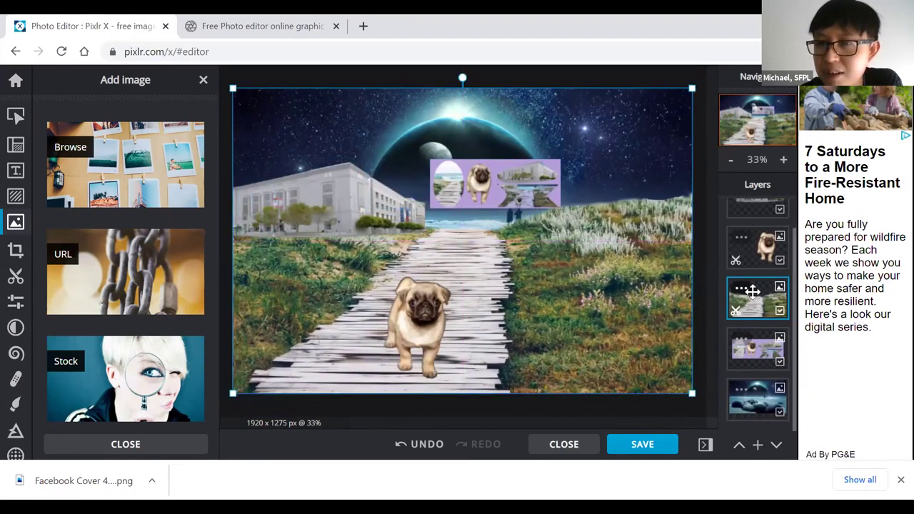
pyautogui.moveTo(757, 303); pyautogui.dragTo(756, 345)
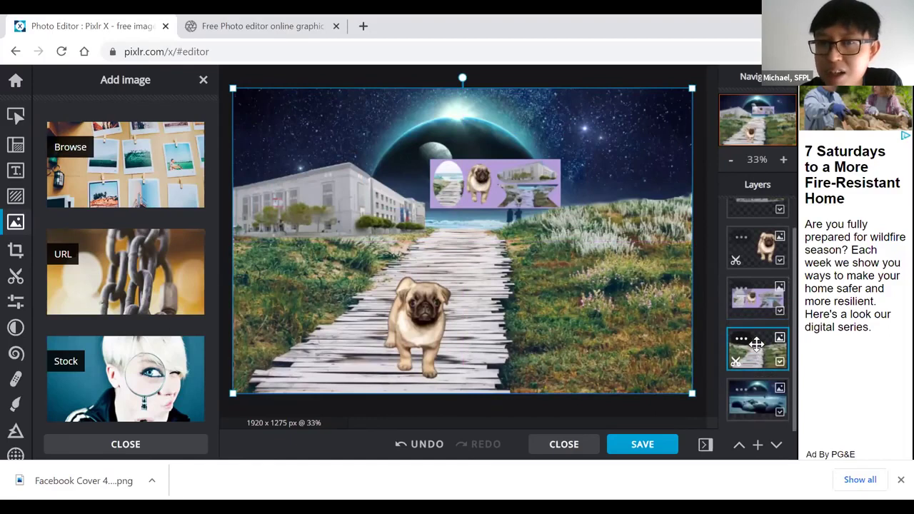
# Shrink the collage further and place it on the grass near the image's lower-right corner.
pyautogui.click(503, 179)
pyautogui.moveTo(503, 179); pyautogui.dragTo(568, 155)
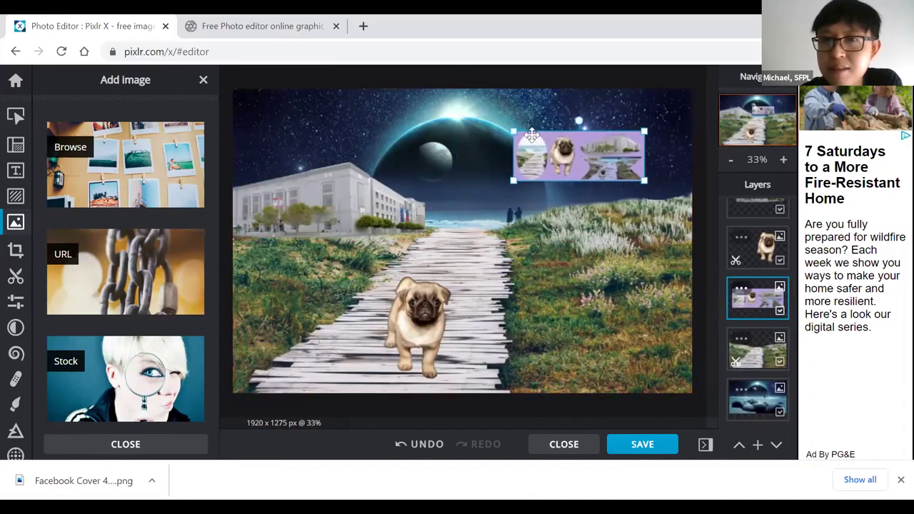
pyautogui.moveTo(509, 132); pyautogui.dragTo(545, 144)
pyautogui.moveTo(608, 167); pyautogui.dragTo(610, 366)
pyautogui.moveTo(548, 345); pyautogui.dragTo(561, 348)
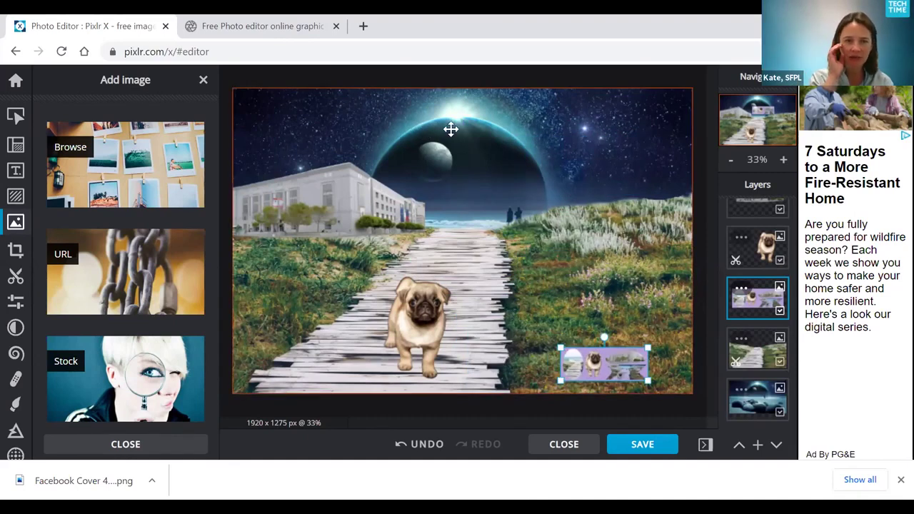
# Add a text layer reading Hello Everyone and place it across the planet in the sky.
pyautogui.click(15, 172)
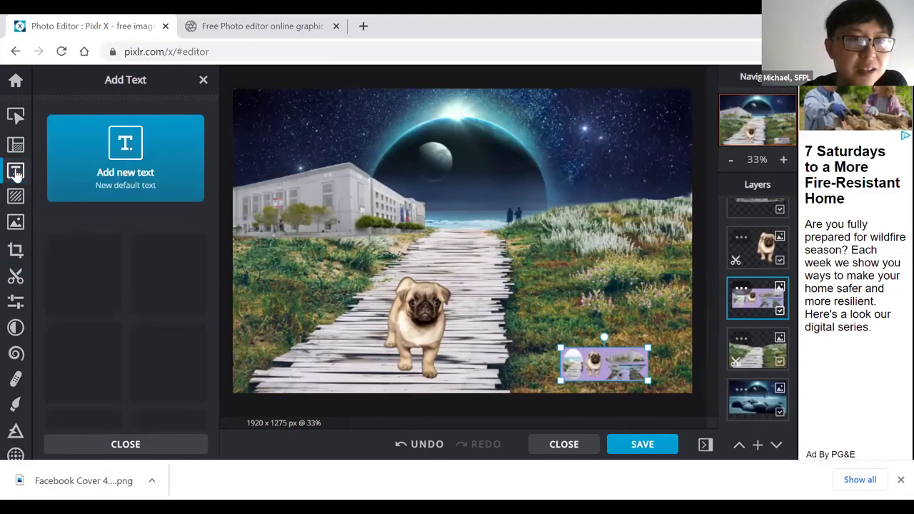
pyautogui.click(125, 148)
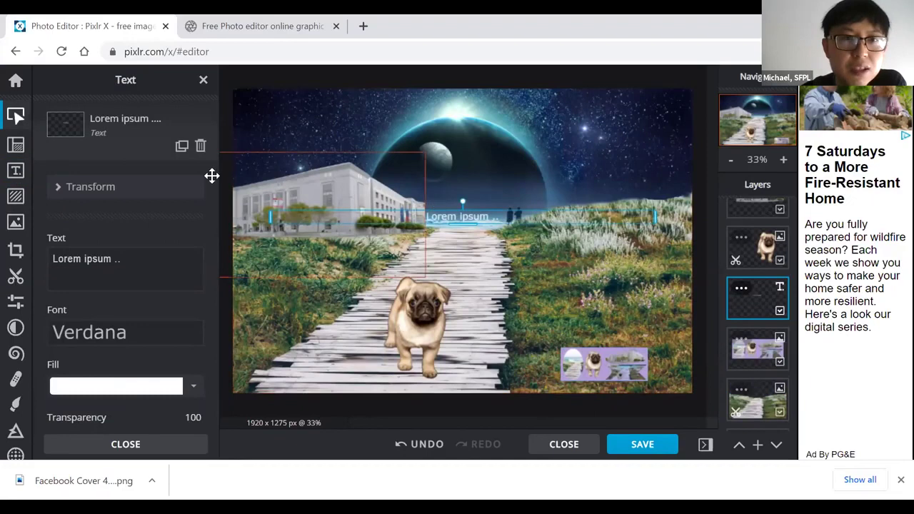
pyautogui.moveTo(500, 218); pyautogui.dragTo(534, 156)
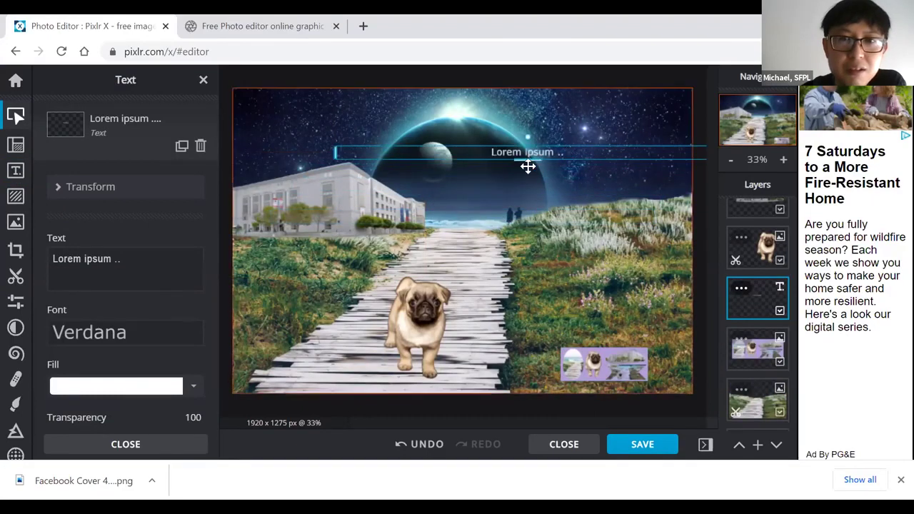
pyautogui.doubleClick(530, 155)
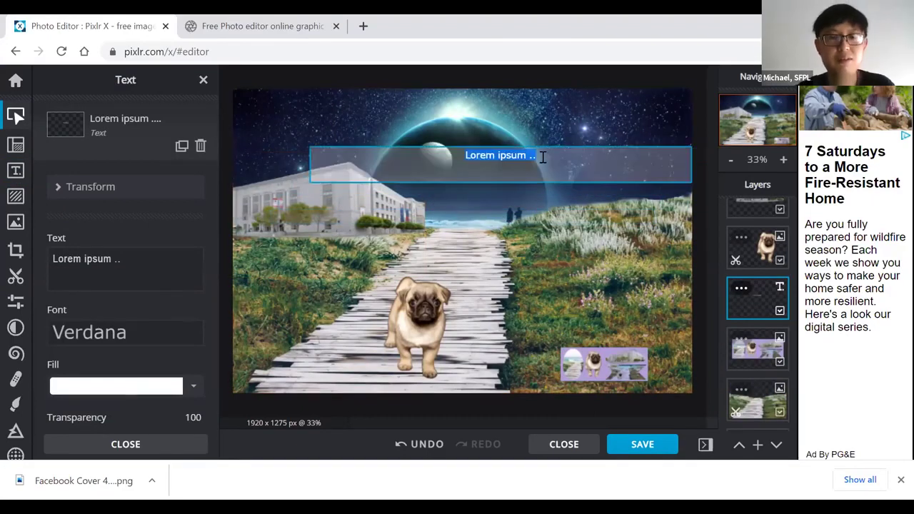
pyautogui.write('Hello Everyone')
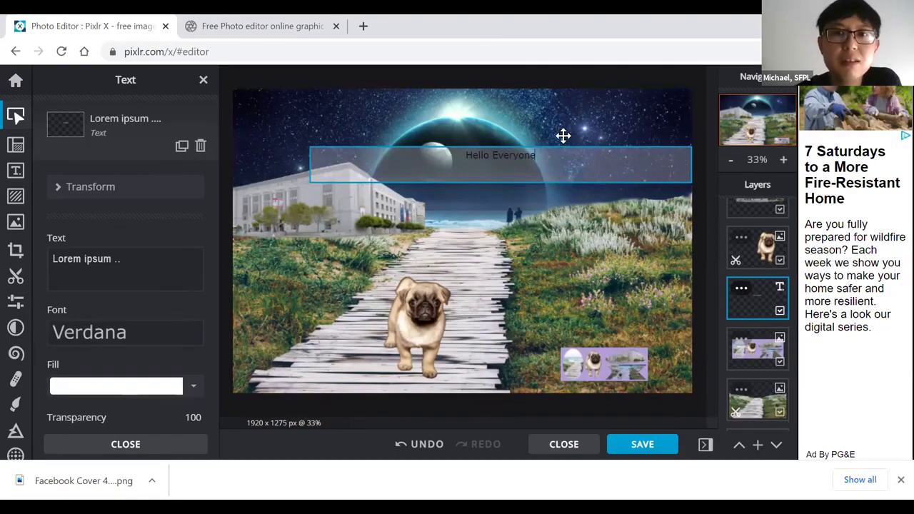
pyautogui.click(563, 135)
pyautogui.moveTo(531, 155); pyautogui.dragTo(490, 136)
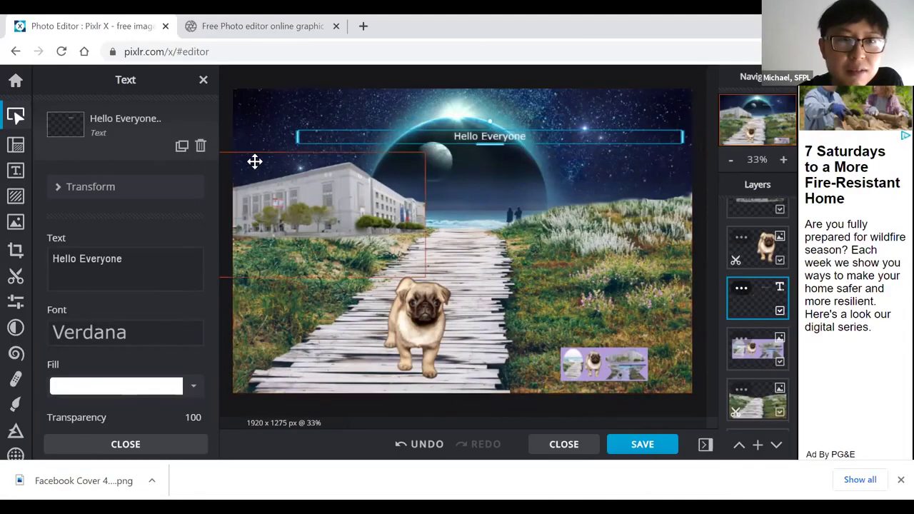
# Turn on all three text styles, including italic and bold, for the Hello Everyone text.
pyautogui.scroll(-4, 193, 268)
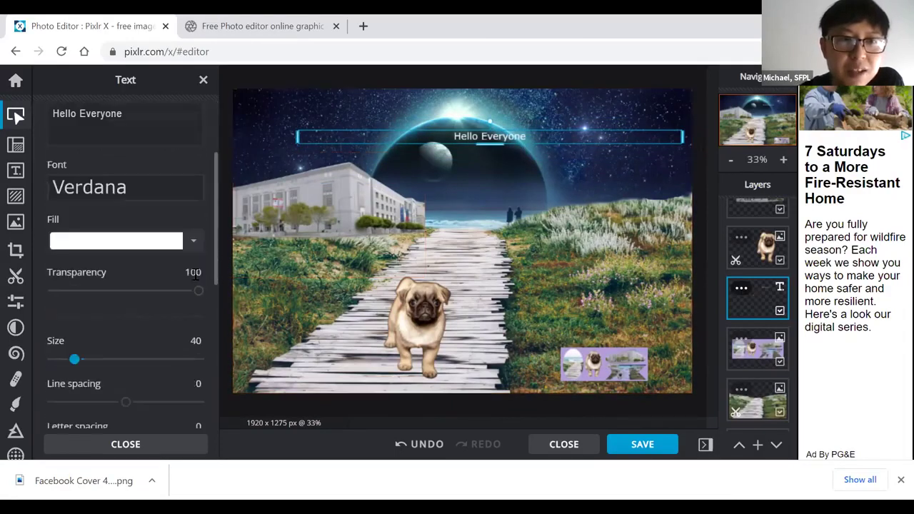
pyautogui.scroll(-3, 184, 280)
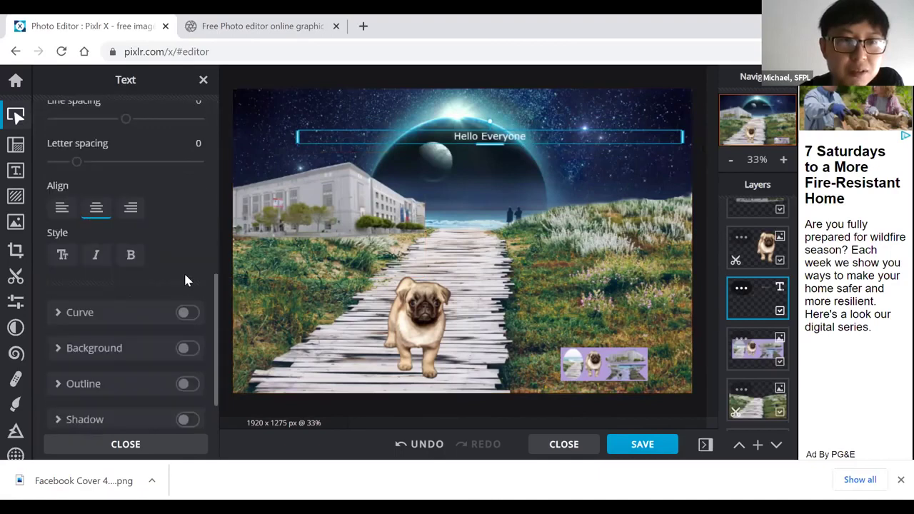
pyautogui.doubleClick(527, 135)
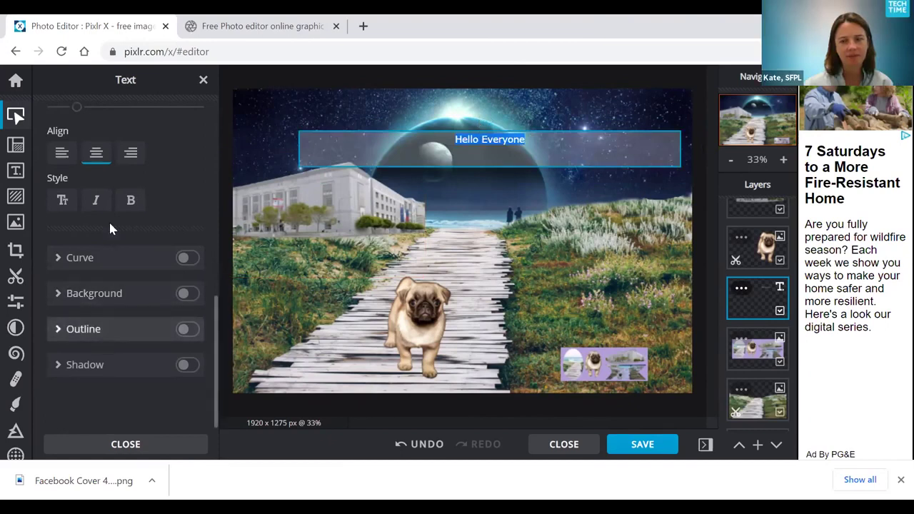
pyautogui.click(96, 200)
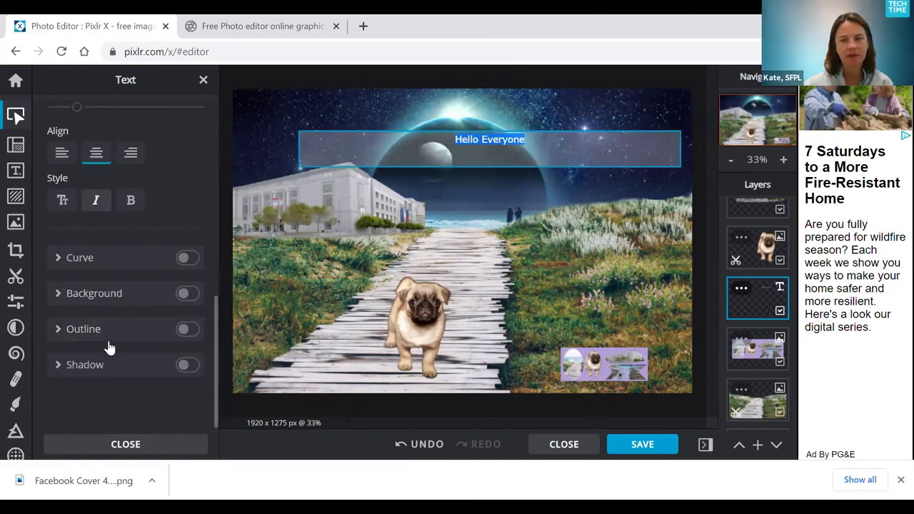
pyautogui.scroll(1, 68, 314)
# Try the Circle, Half and Arc curve shapes on the Hello Everyone text, and turn the curve off again.
pyautogui.click(62, 334)
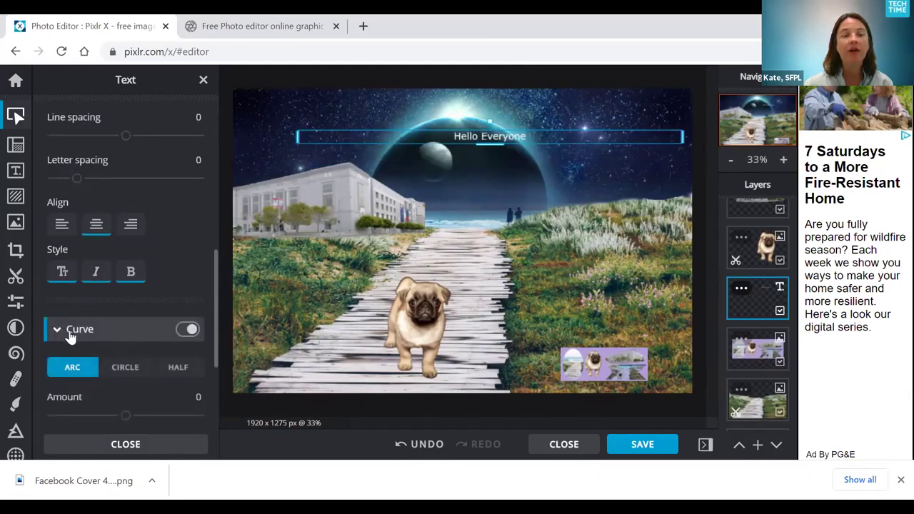
pyautogui.click(122, 375)
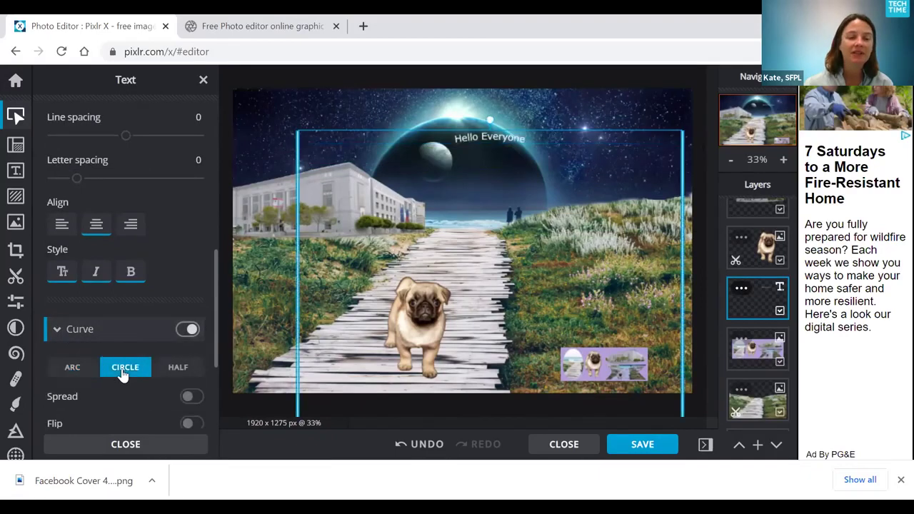
pyautogui.click(173, 371)
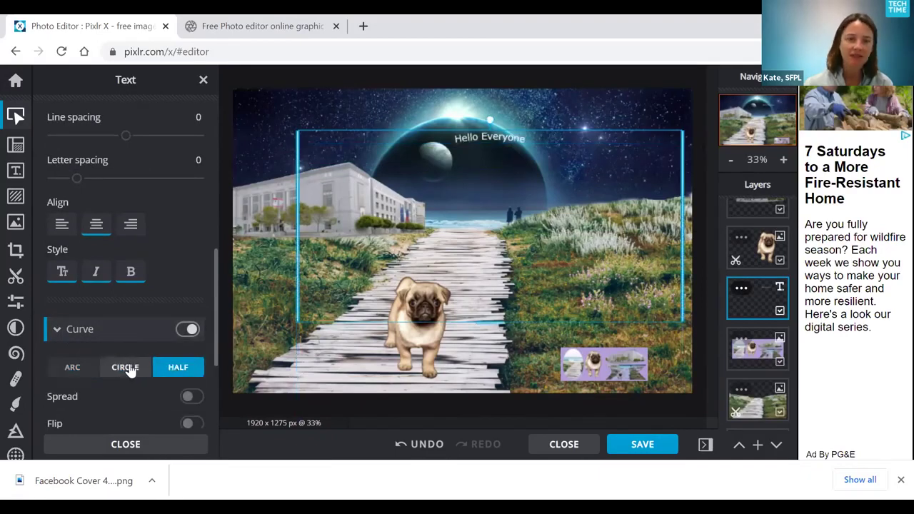
pyautogui.click(69, 365)
pyautogui.click(187, 330)
# Move the Hello Everyone text slightly lower in the sky and set its fill colour to red #E60D0D.
pyautogui.moveTo(541, 150); pyautogui.dragTo(496, 169)
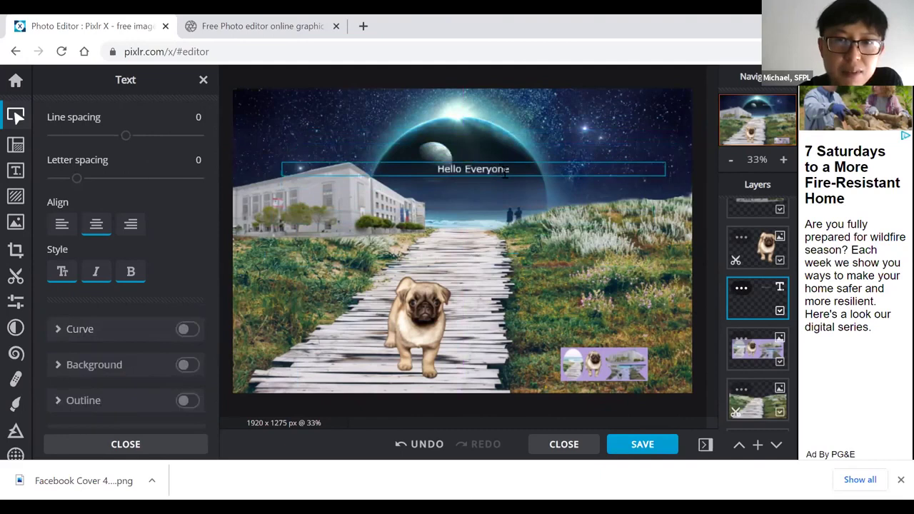
pyautogui.doubleClick(407, 168)
pyautogui.scroll(6, 126, 251)
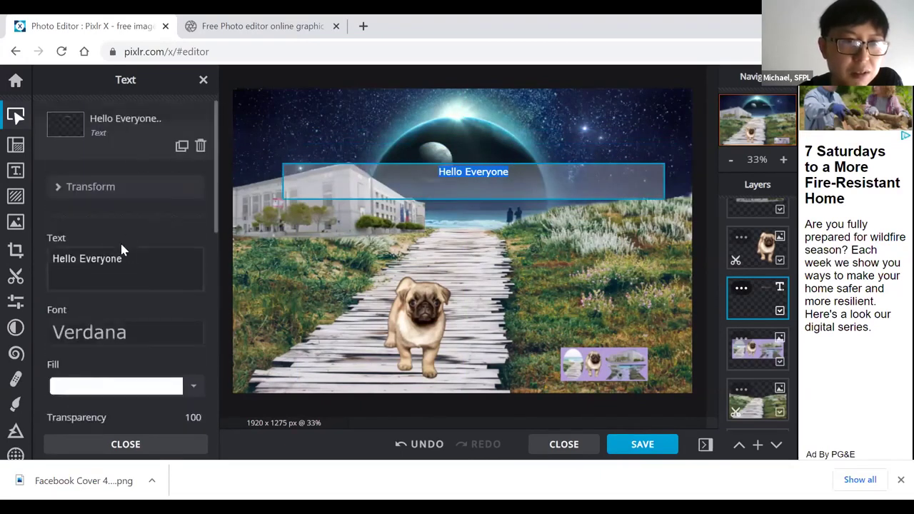
pyautogui.scroll(-1, 121, 250)
pyautogui.click(192, 312)
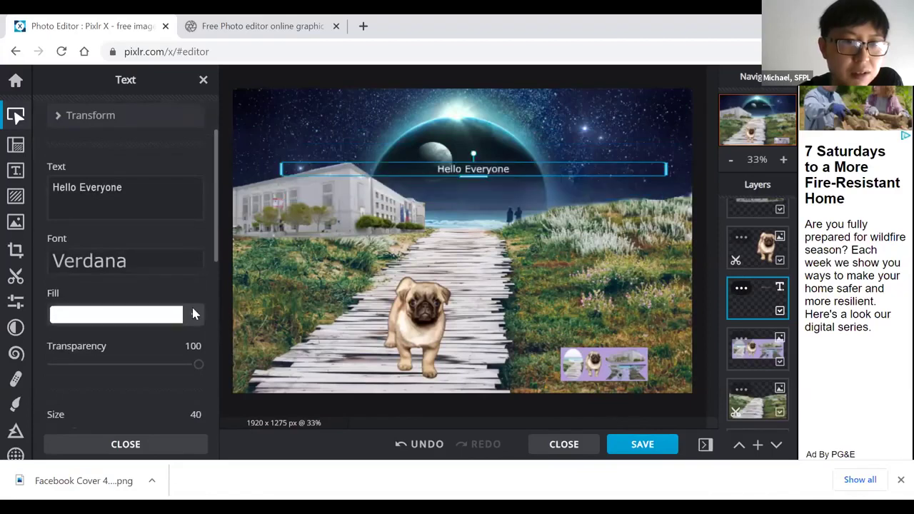
pyautogui.moveTo(164, 353); pyautogui.dragTo(224, 317)
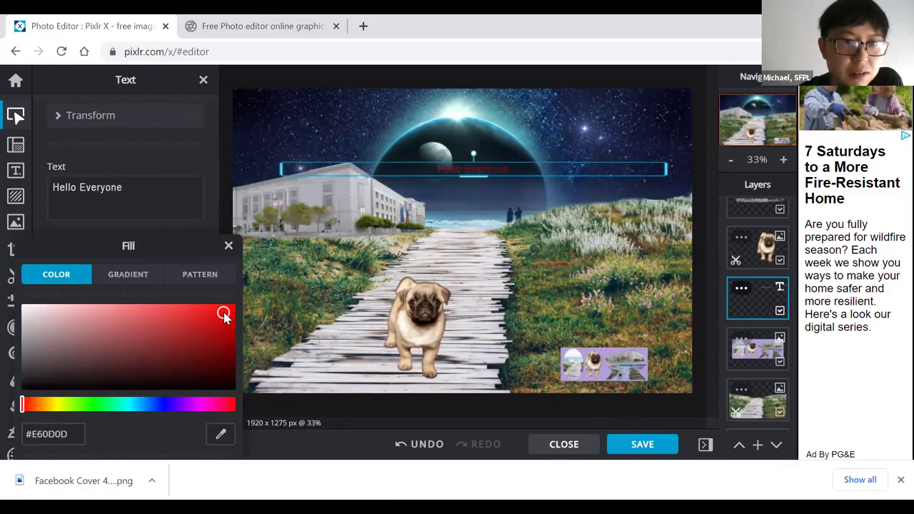
pyautogui.click(228, 245)
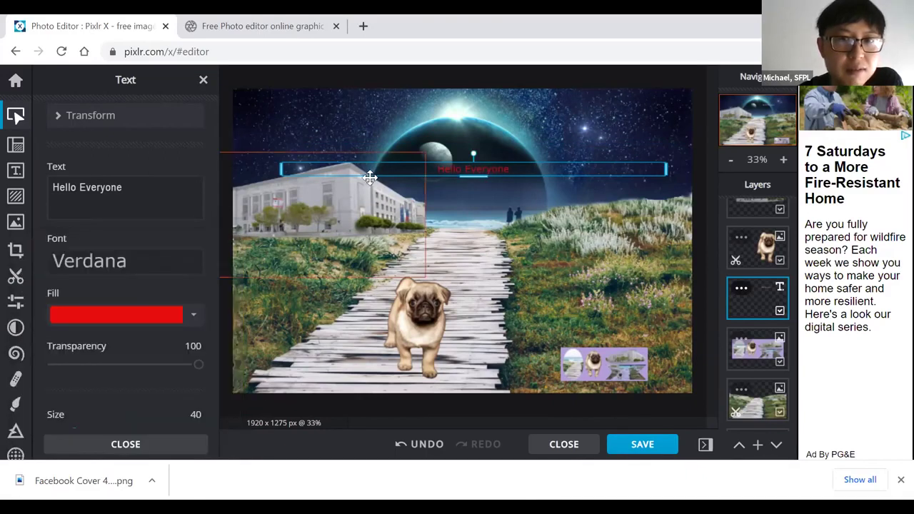
# Set the size of the Hello Everyone text to 84.
pyautogui.doubleClick(488, 168)
pyautogui.scroll(-1, 123, 348)
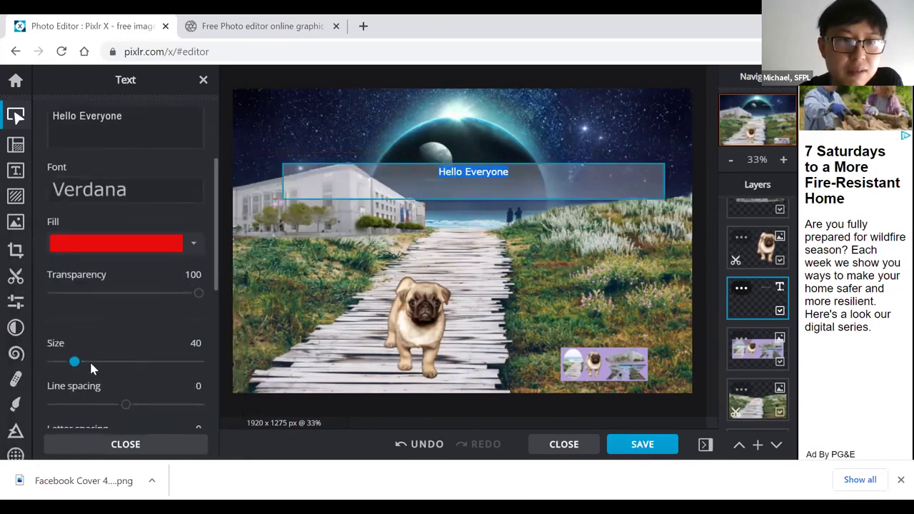
pyautogui.moveTo(76, 362); pyautogui.dragTo(102, 363)
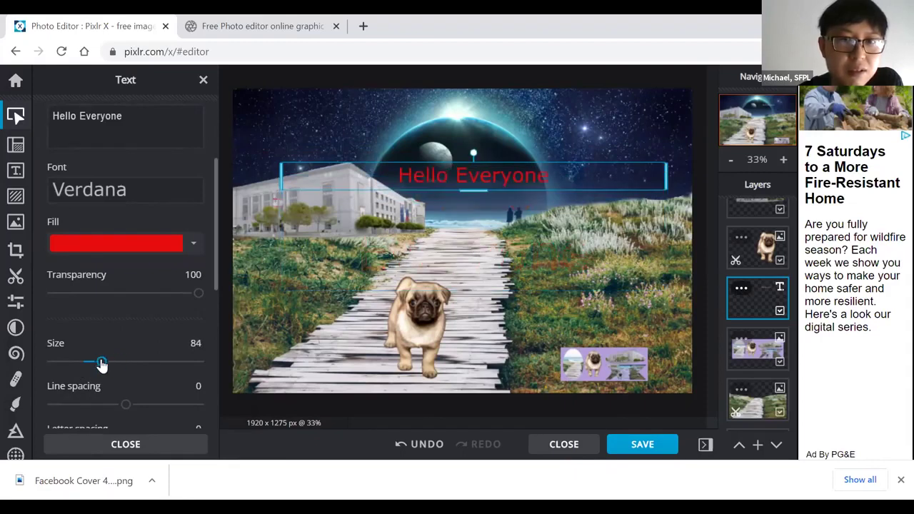
# Move the pug onto the grass beside the boardwalk, just above the collage, and bring the Hello Everyone text down onto the boardwalk.
pyautogui.moveTo(557, 170); pyautogui.dragTo(540, 234)
pyautogui.moveTo(422, 307); pyautogui.dragTo(617, 289)
pyautogui.moveTo(464, 250); pyautogui.dragTo(457, 314)
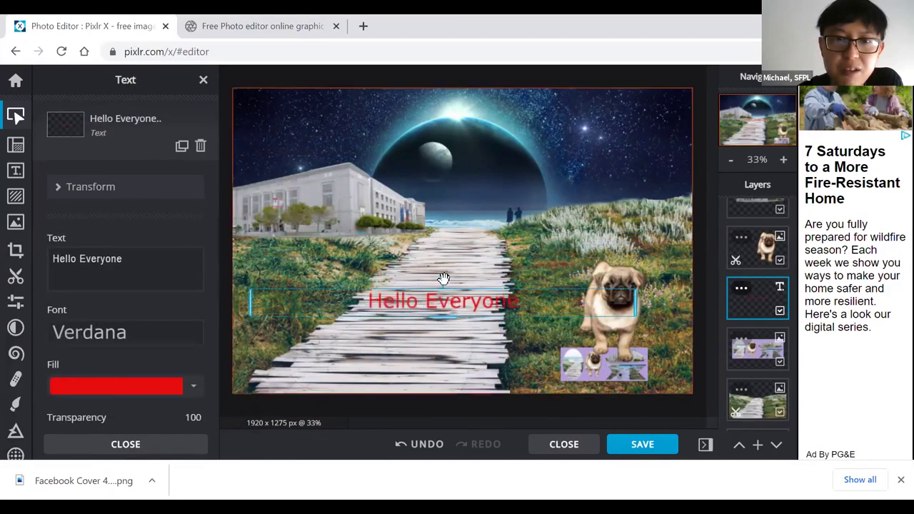
# Rotate the Hello Everyone text counterclockwise until it runs steeply up along the boardwalk.
pyautogui.moveTo(443, 281); pyautogui.dragTo(434, 272)
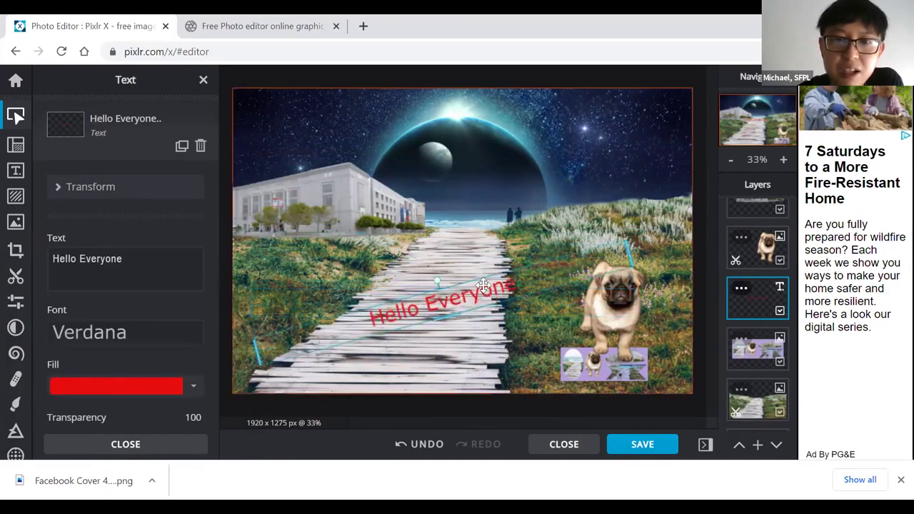
pyautogui.click(437, 283)
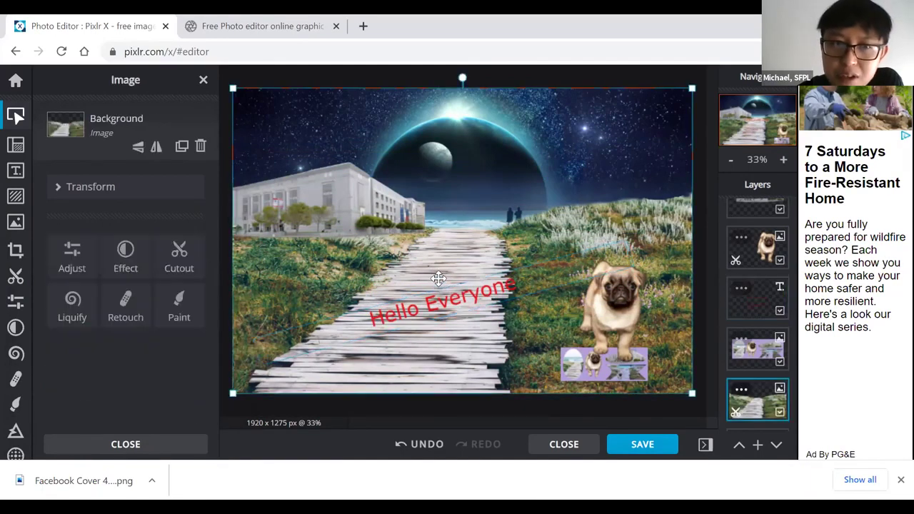
pyautogui.click(437, 280)
pyautogui.moveTo(437, 279); pyautogui.dragTo(400, 288)
pyautogui.click(401, 288)
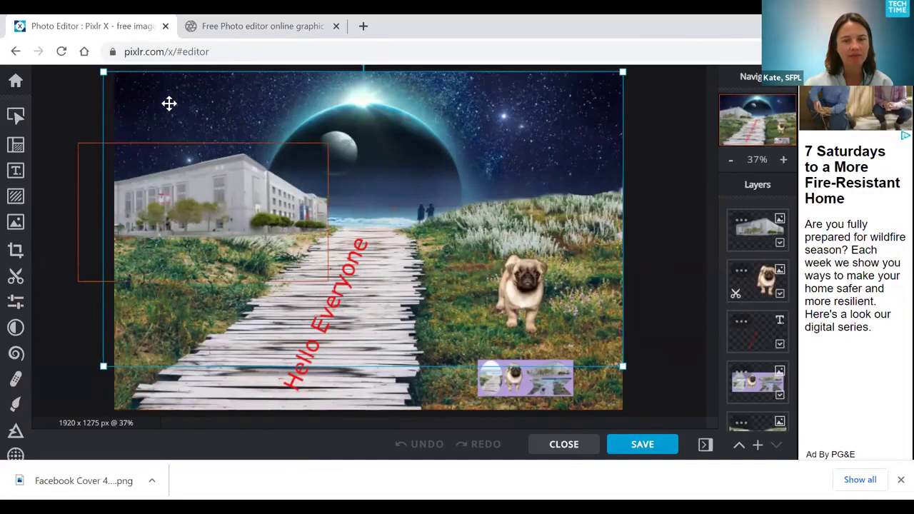
# Return to the editor's start screen, go to the Pixlr homepage and look through its Design Templates section.
pyautogui.click(15, 114)
pyautogui.click(18, 84)
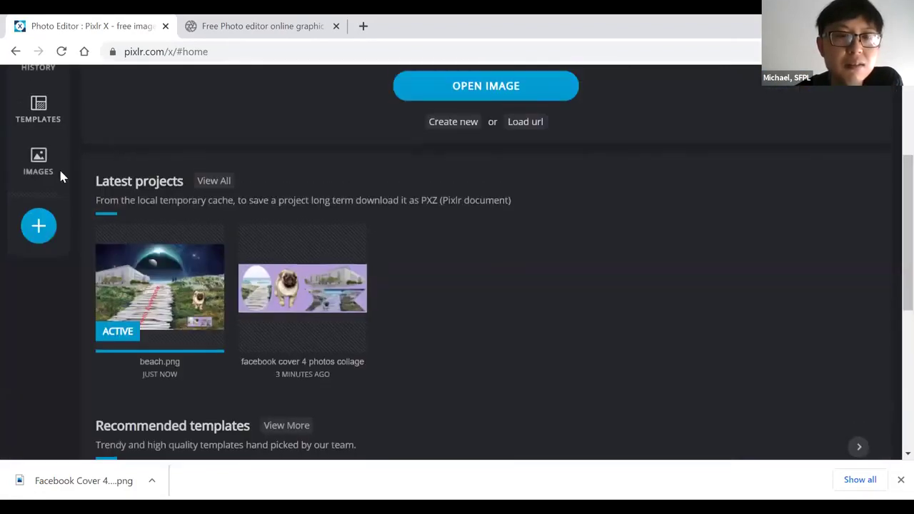
pyautogui.click(68, 95)
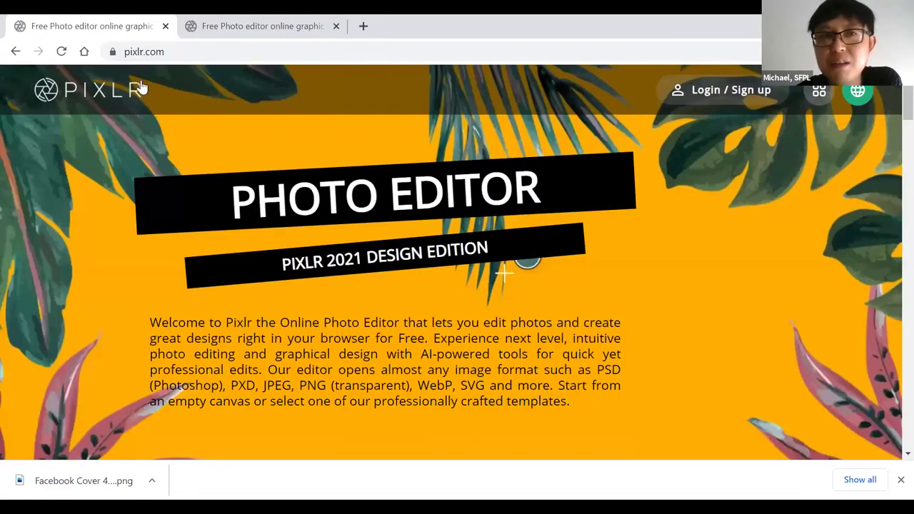
pyautogui.scroll(-15, 271, 204)
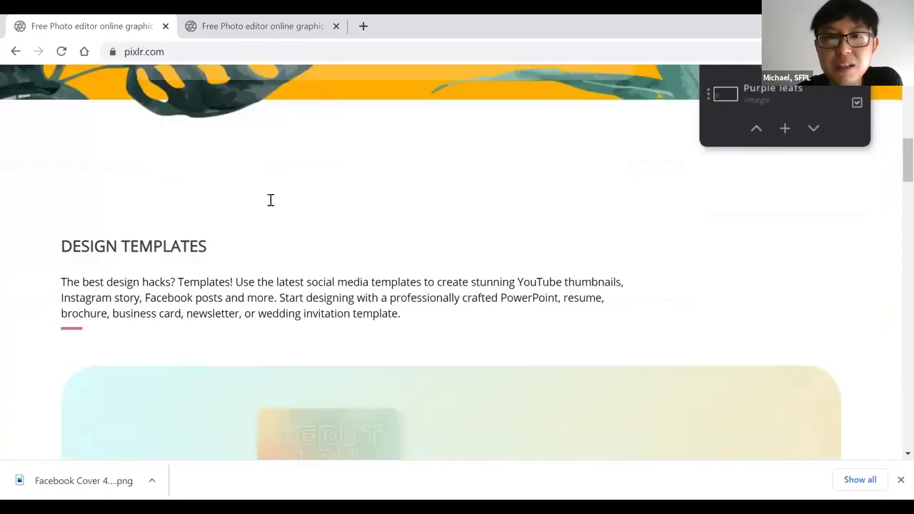
# Find the Remove Background section on the Pixlr homepage and open the Remove BG tool.
pyautogui.scroll(-10, 271, 206)
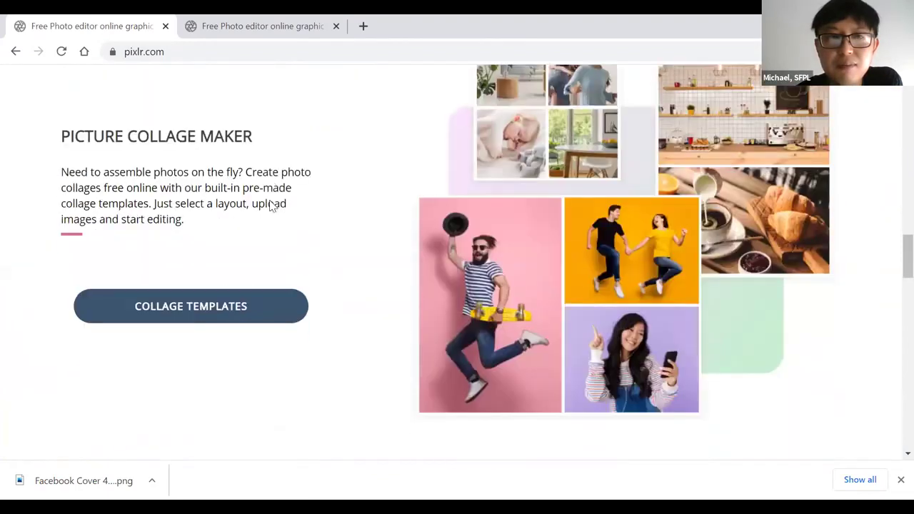
pyautogui.scroll(1, 271, 206)
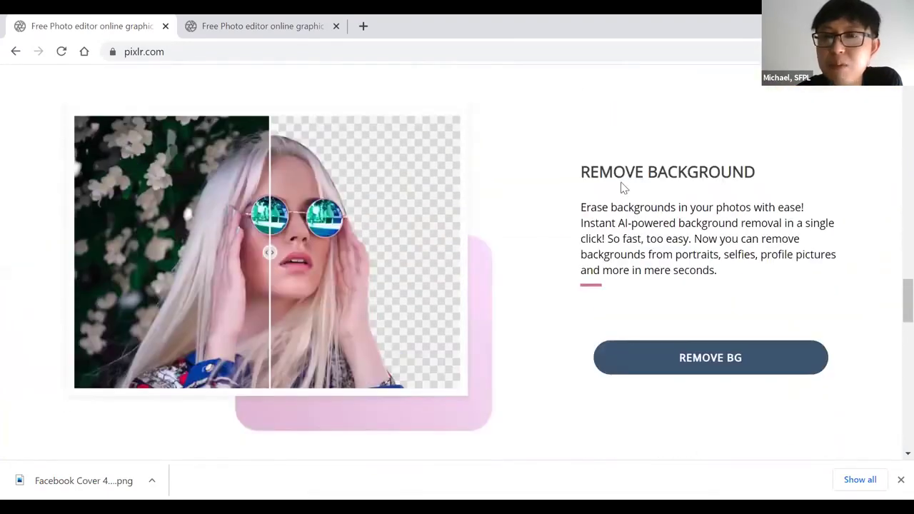
pyautogui.click(717, 363)
pyautogui.scroll(-1, 669, 332)
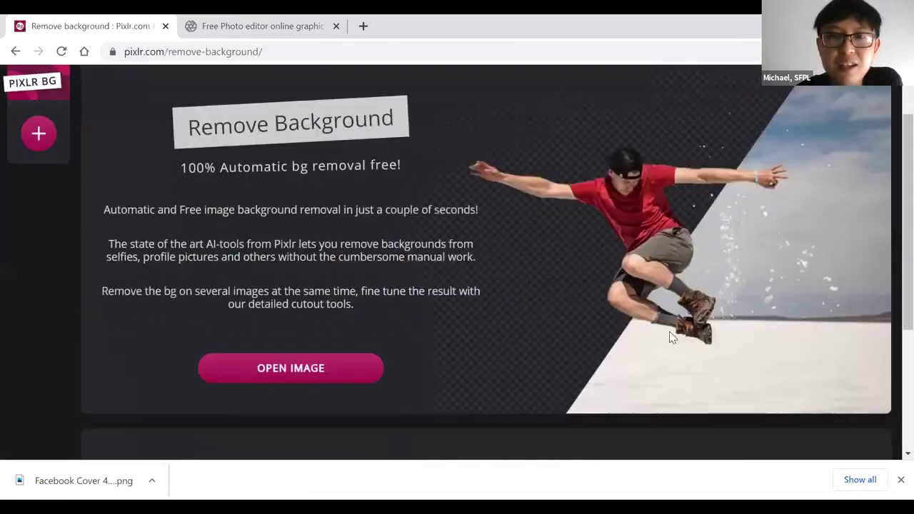
# Try to remove the background from fantasy-2368432_1920 in the Desktop's pixlr class folder and inspect the outcome.
pyautogui.click(284, 365)
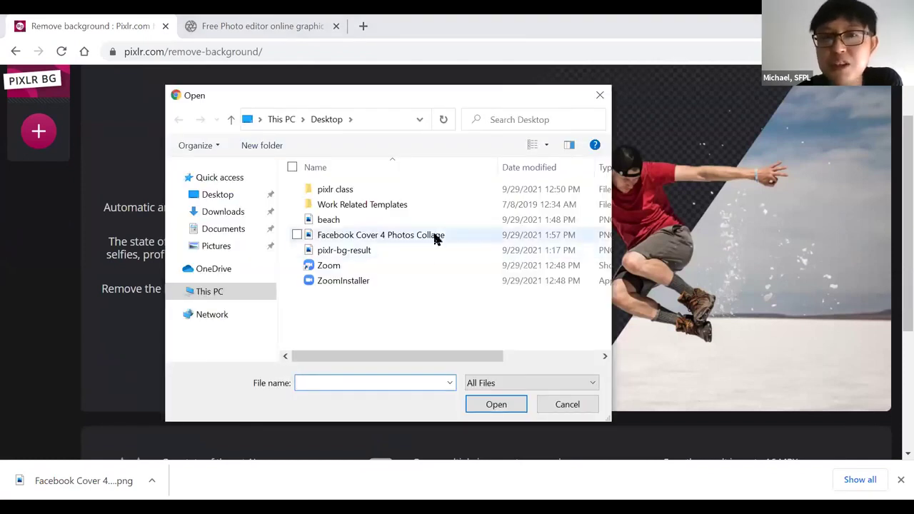
pyautogui.click(238, 199)
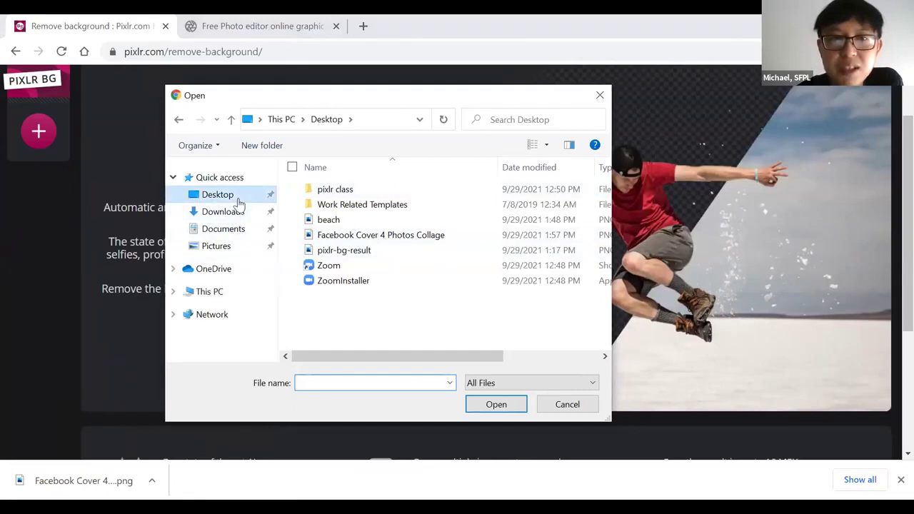
pyautogui.doubleClick(359, 195)
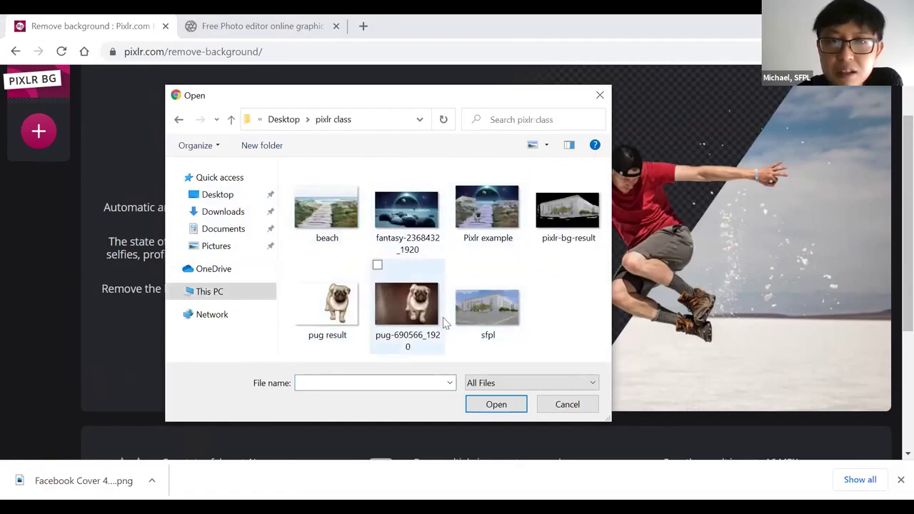
pyautogui.click(413, 212)
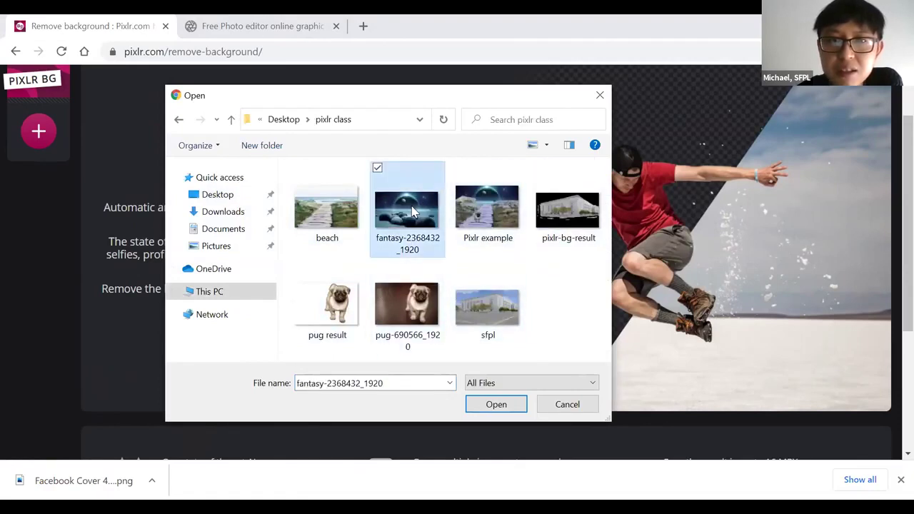
pyautogui.click(492, 407)
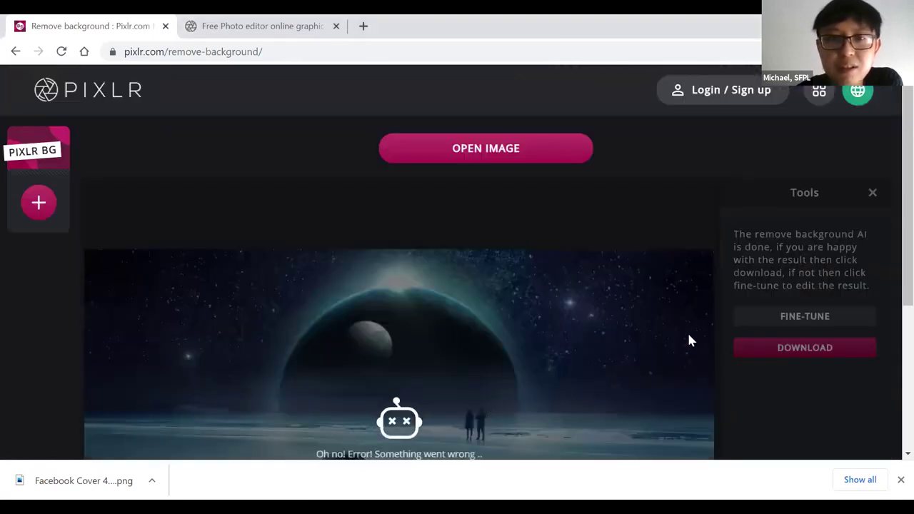
pyautogui.scroll(-3, 687, 330)
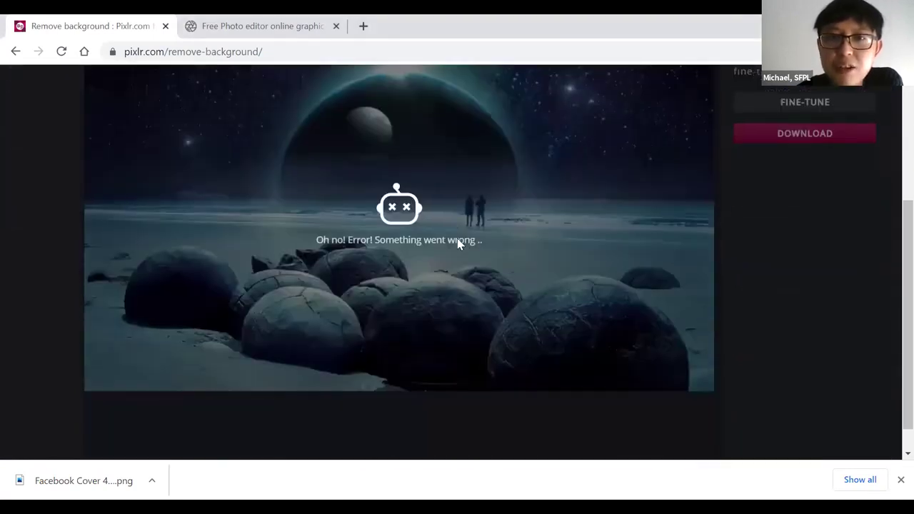
pyautogui.scroll(1, 475, 308)
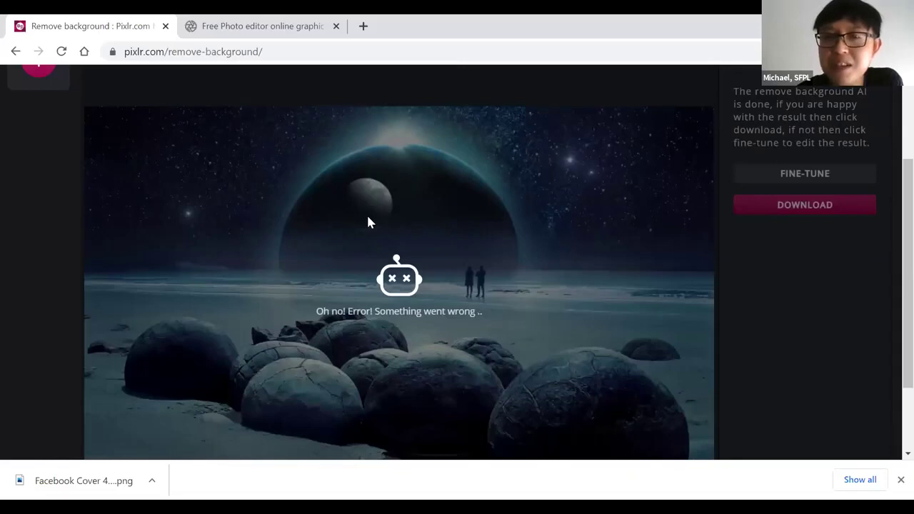
pyautogui.scroll(2, 417, 265)
pyautogui.scroll(-4, 517, 263)
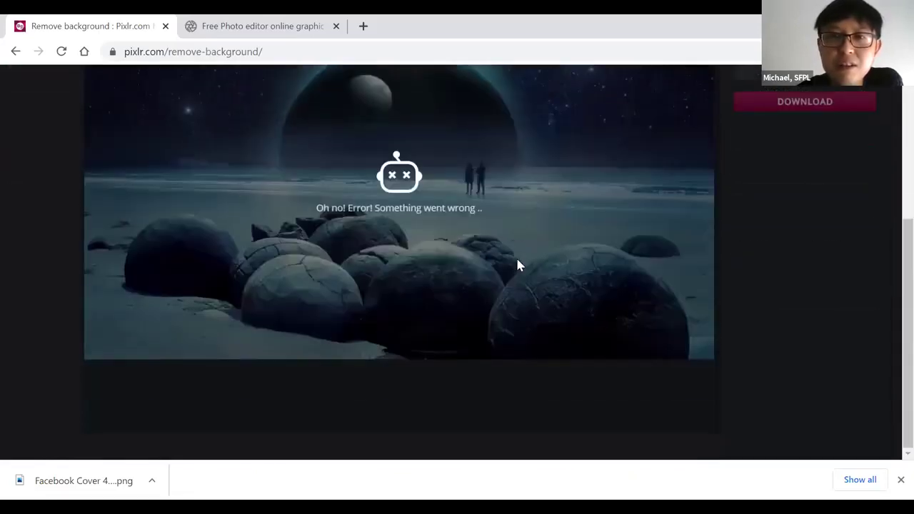
pyautogui.scroll(2, 651, 260)
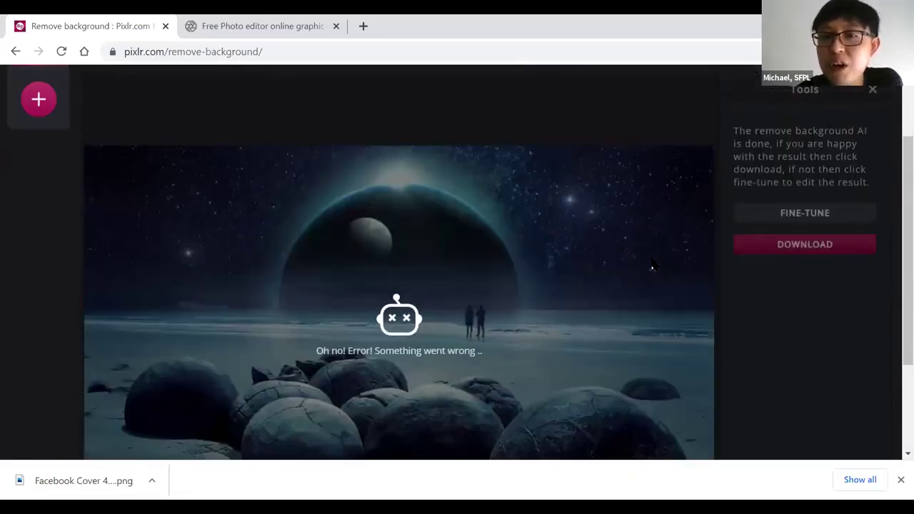
# Add pug-690566_1920 from the pixlr class folder for automatic background removal and look over the cutout.
pyautogui.click(39, 104)
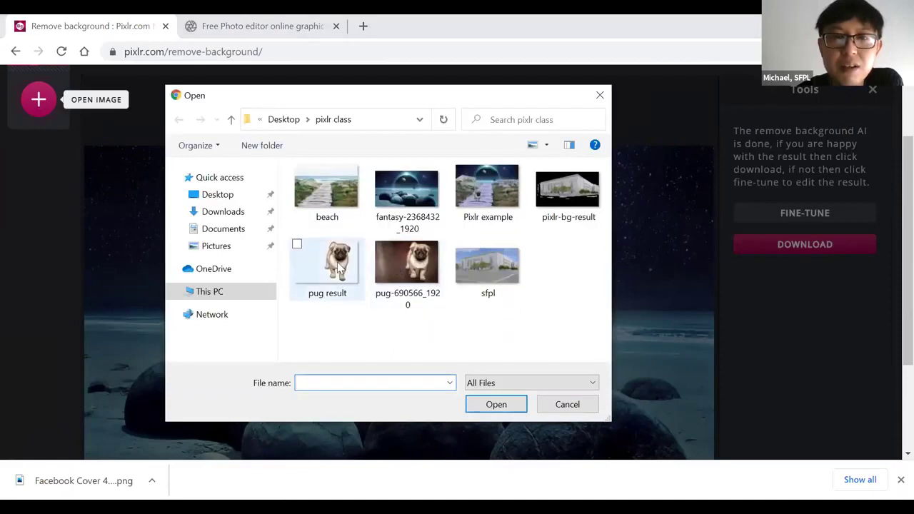
pyautogui.click(411, 266)
pyautogui.click(488, 405)
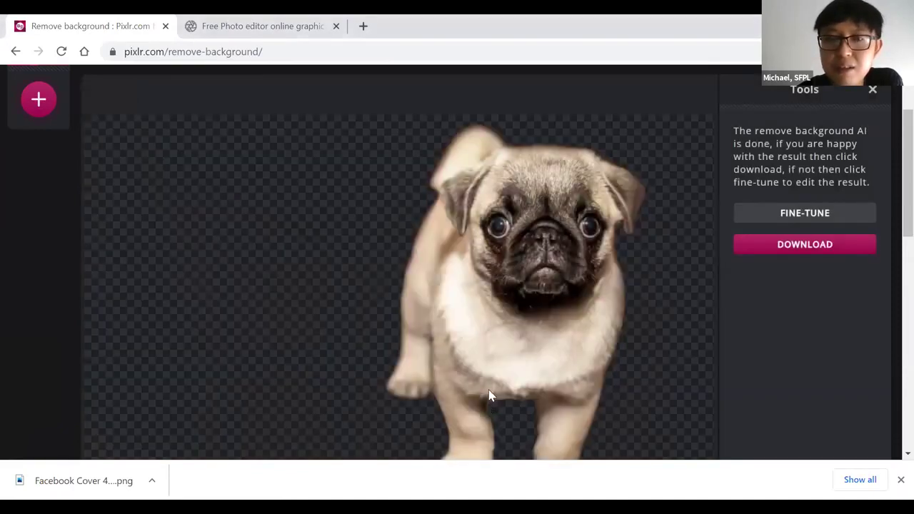
pyautogui.scroll(-1, 777, 328)
pyautogui.scroll(1, 778, 331)
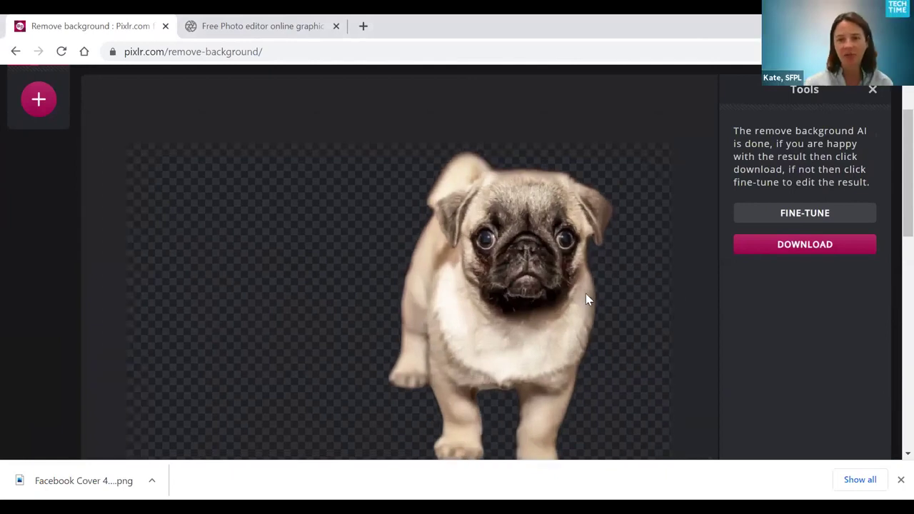
pyautogui.scroll(-1, 894, 203)
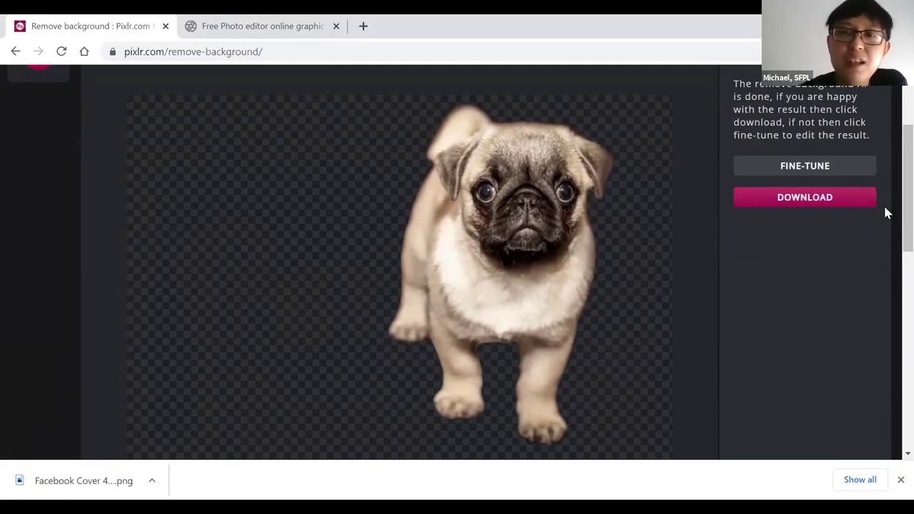
pyautogui.scroll(1, 821, 218)
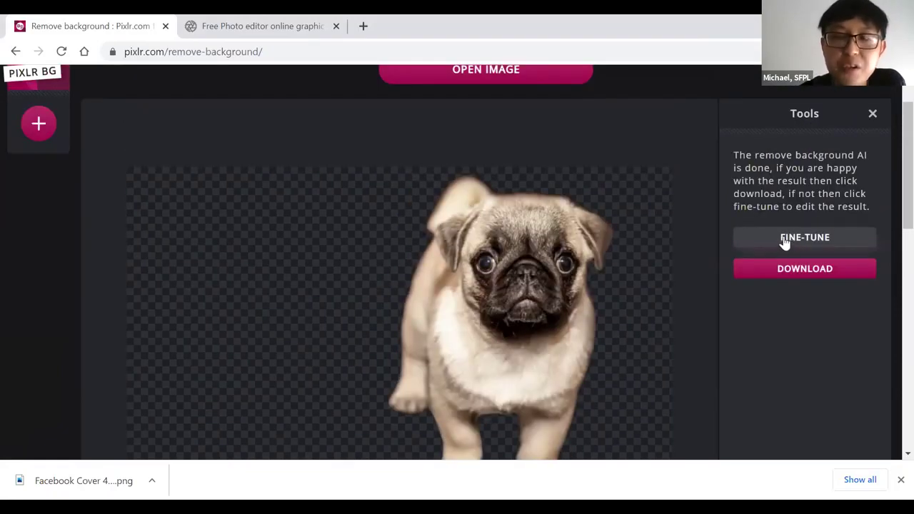
# Open the fine-tune tools for the pug cutout, switch the brush mode to Keep and set it back to Remove.
pyautogui.click(795, 239)
pyautogui.scroll(-1, 793, 229)
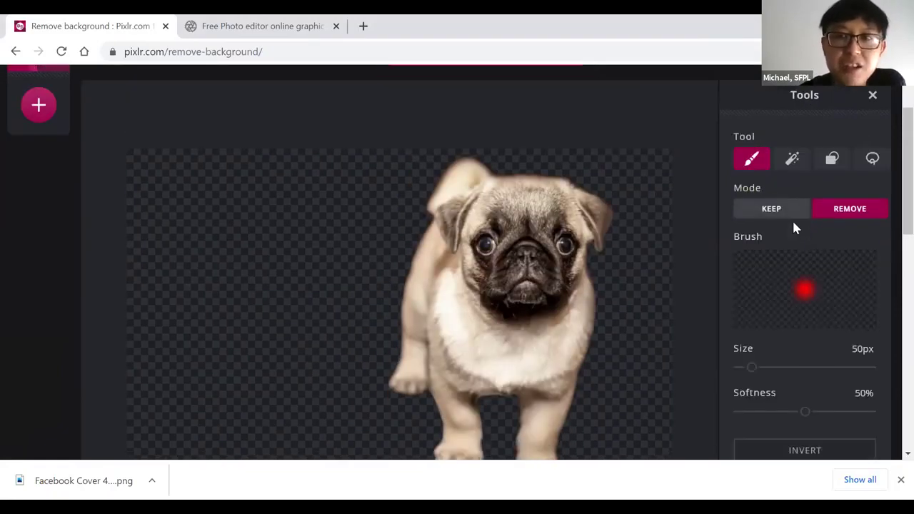
pyautogui.click(772, 157)
pyautogui.click(848, 157)
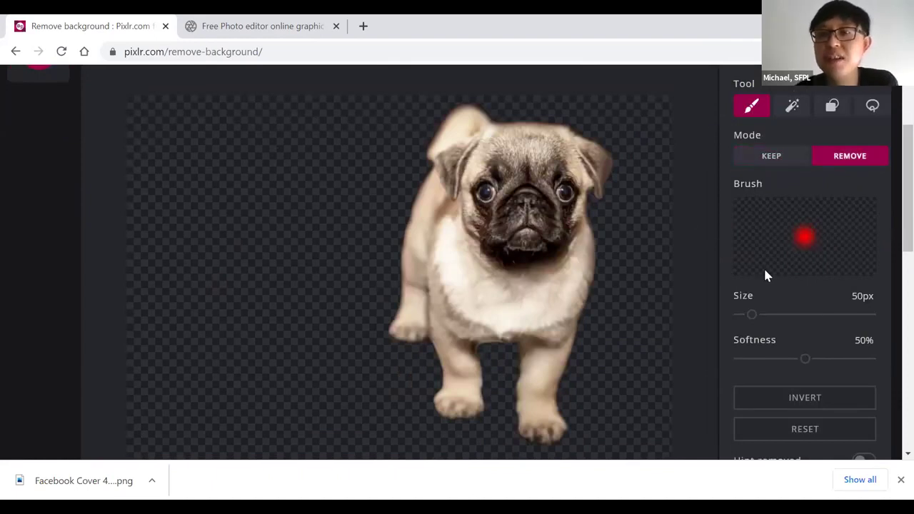
# Review the fine-tune brush options beside the pug cutout and the fantasy image below it.
pyautogui.scroll(-2, 767, 285)
pyautogui.scroll(2, 654, 114)
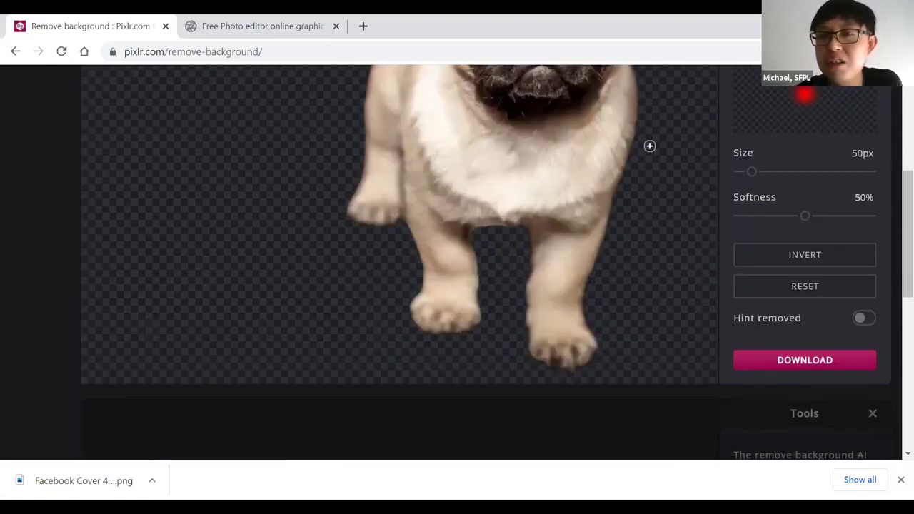
pyautogui.scroll(-2, 649, 146)
pyautogui.scroll(-5, 893, 389)
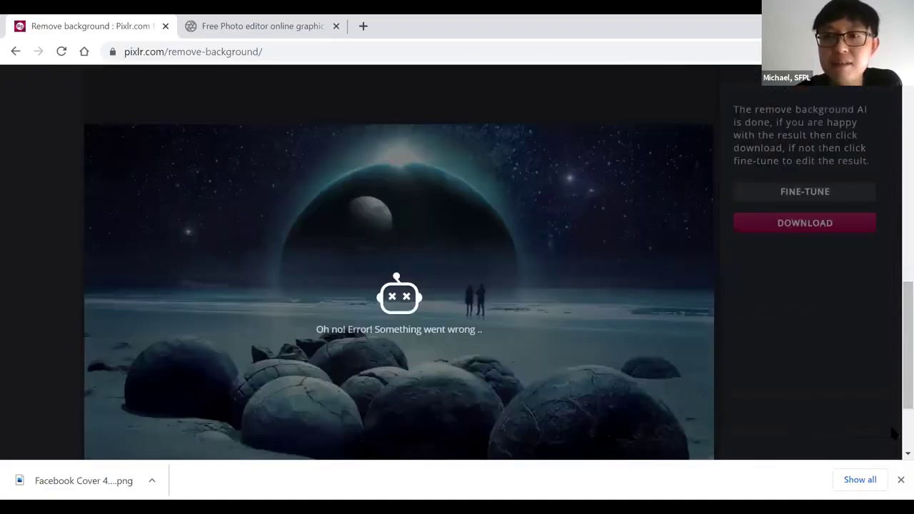
pyautogui.scroll(6, 893, 329)
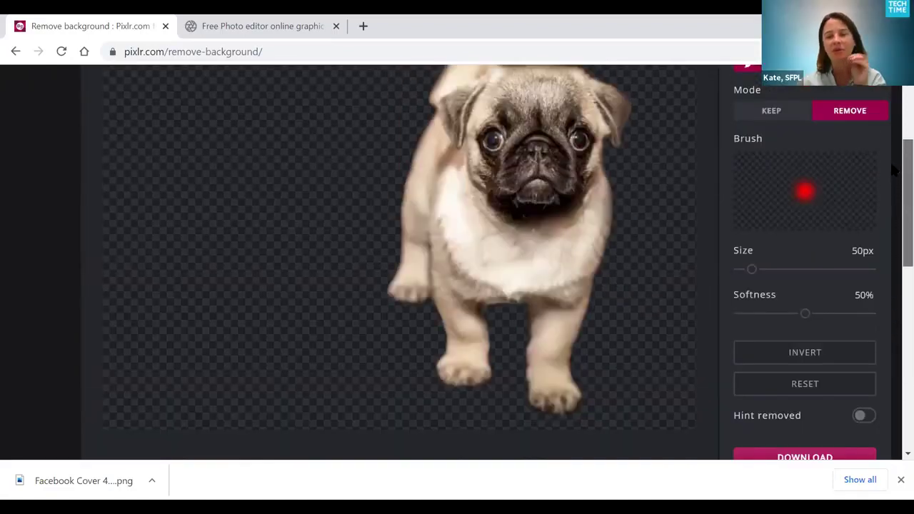
pyautogui.scroll(-1, 767, 236)
pyautogui.scroll(-3, 515, 273)
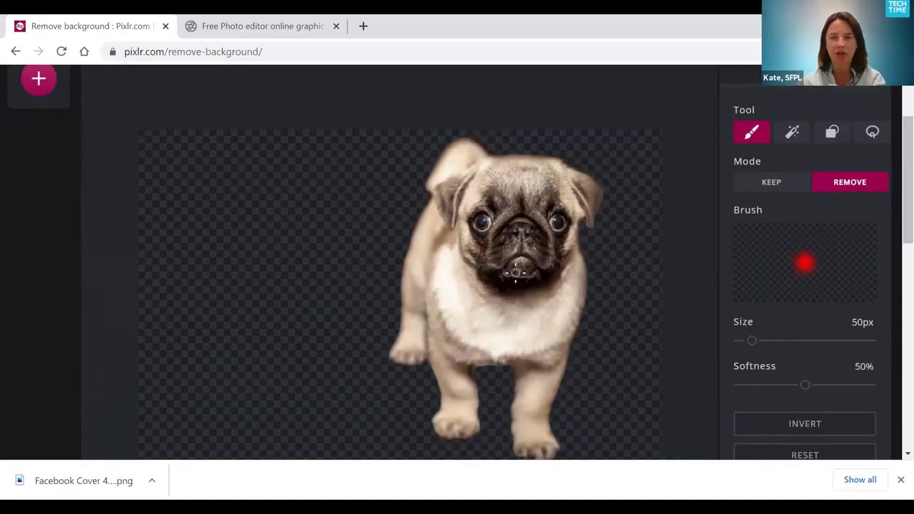